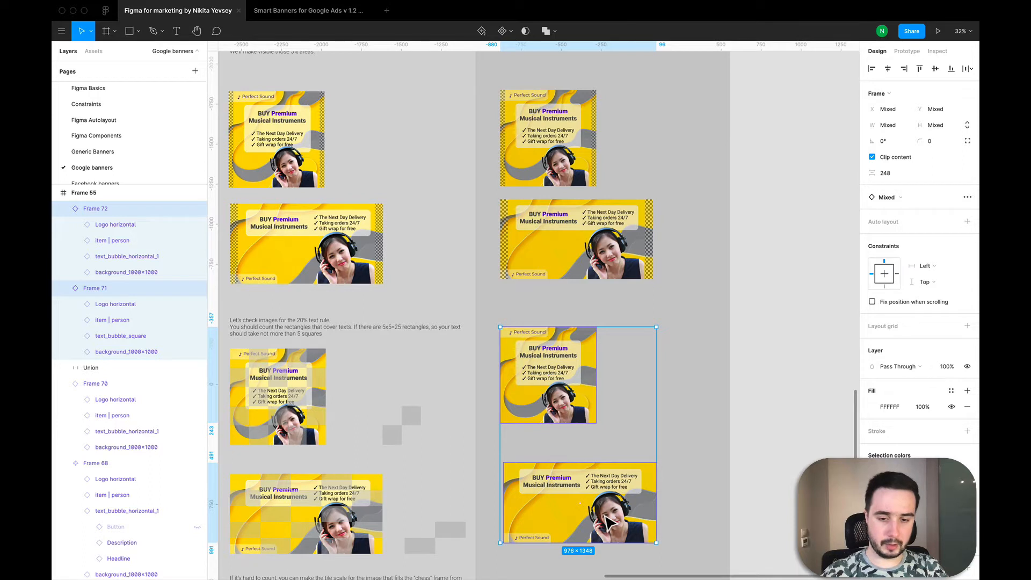
Step: Move the lower copied wide banner slightly left to align it with the square banner above
key("Escape")
left_click(604, 516)
left_click_drag(577, 519, 574, 520)
scroll(573, 520, "down", 5)
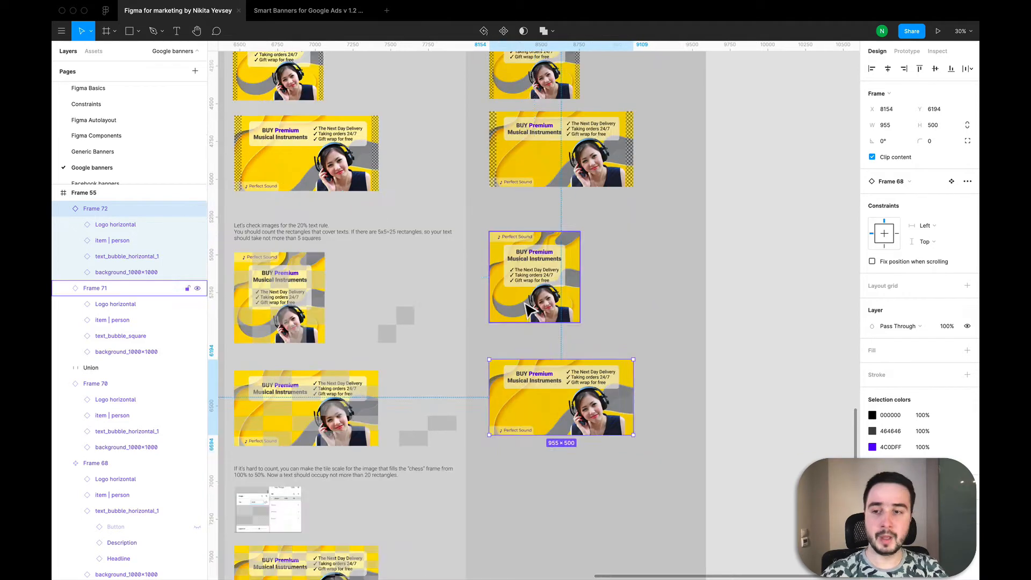
left_click(535, 319)
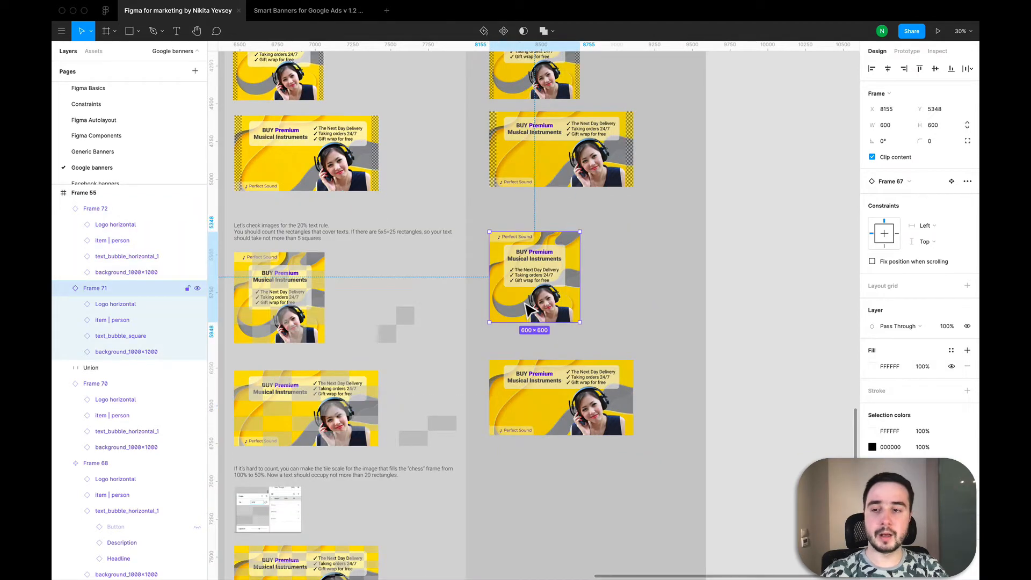
left_click(626, 497)
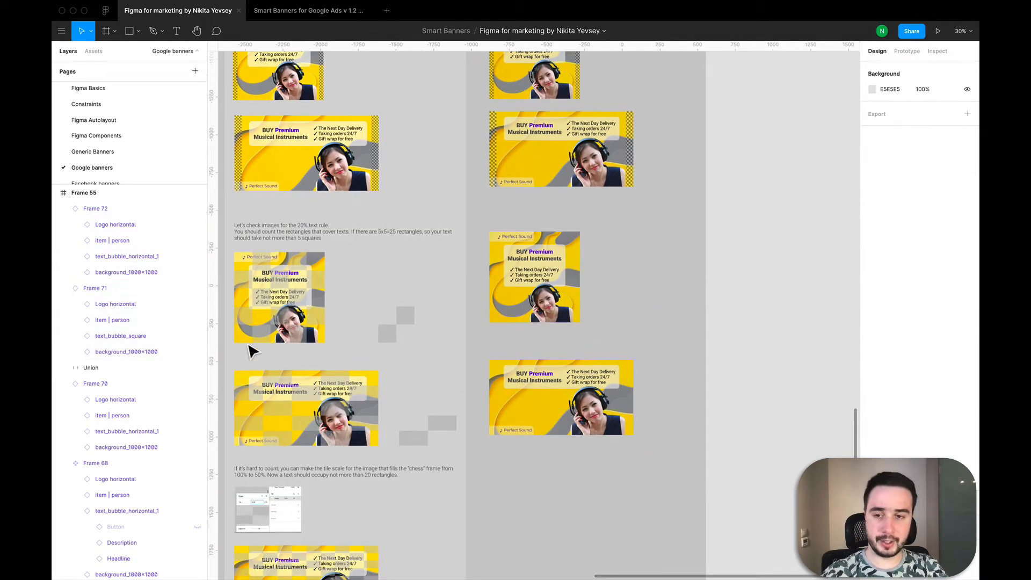
Step: Place a default 100 × 100 rectangle in the empty space to the right of the copied square banner
scroll(237, 287, "up", 5)
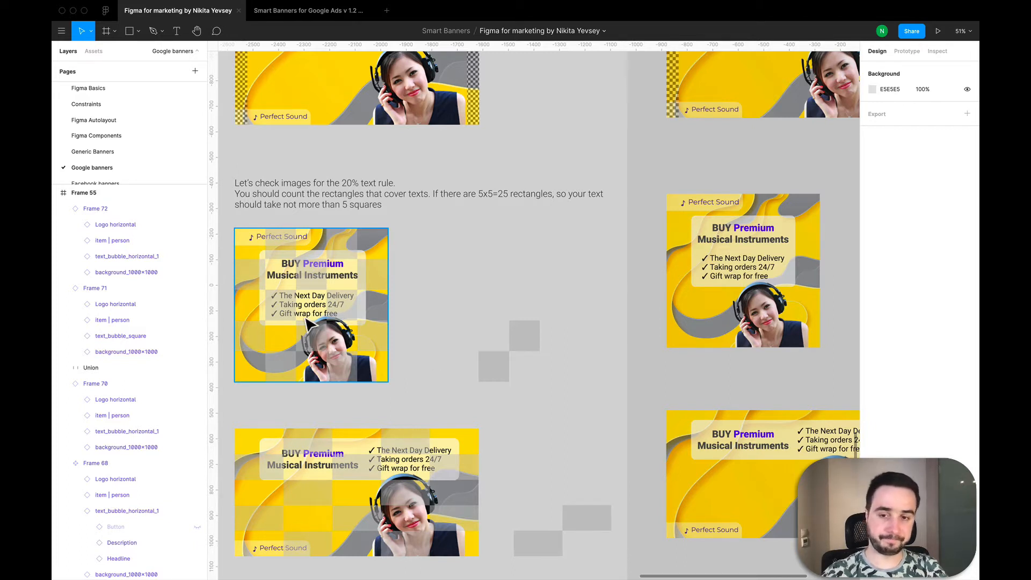
scroll(306, 318, "down", 5)
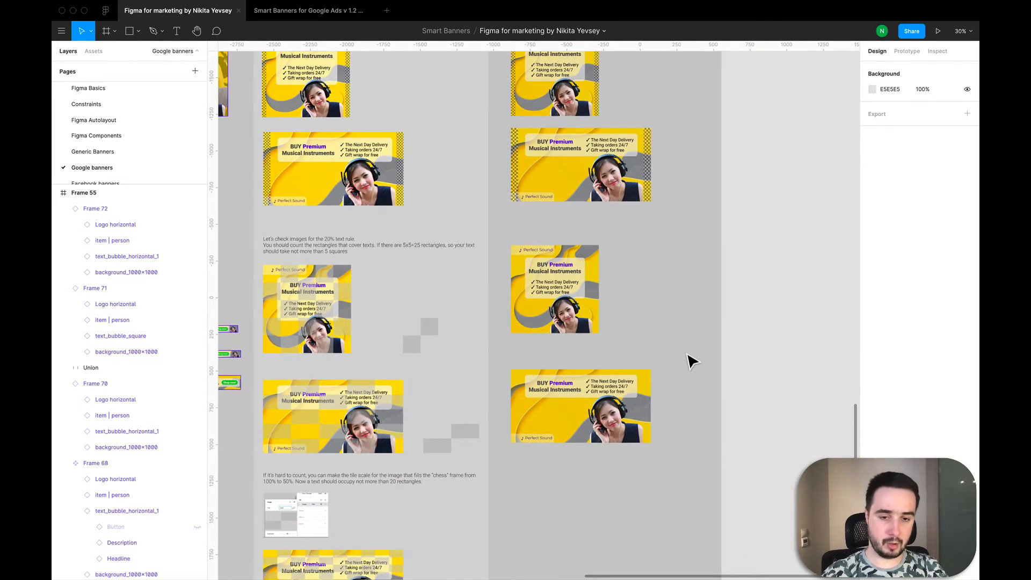
scroll(686, 354, "up", 2)
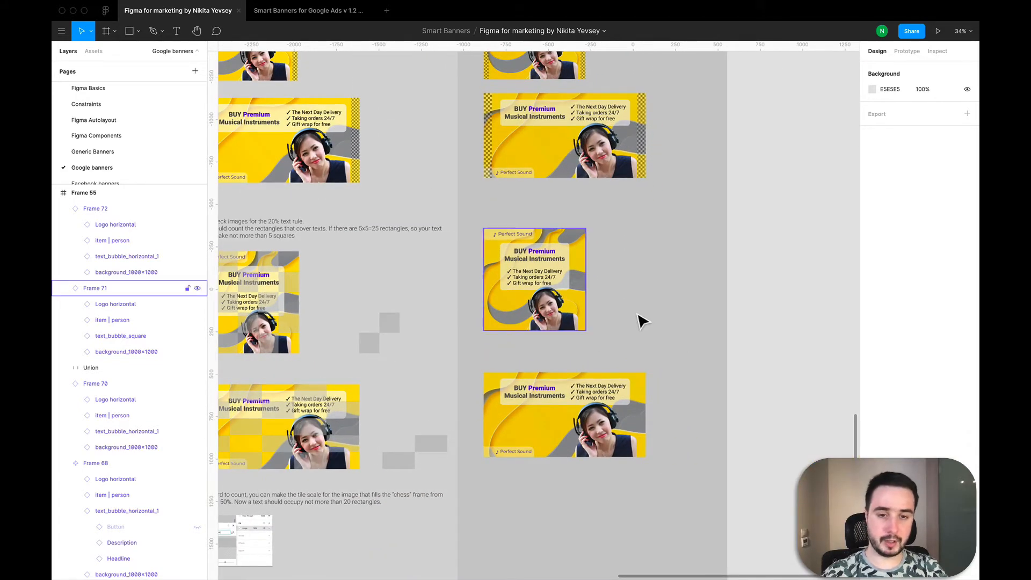
scroll(624, 318, "up", 2)
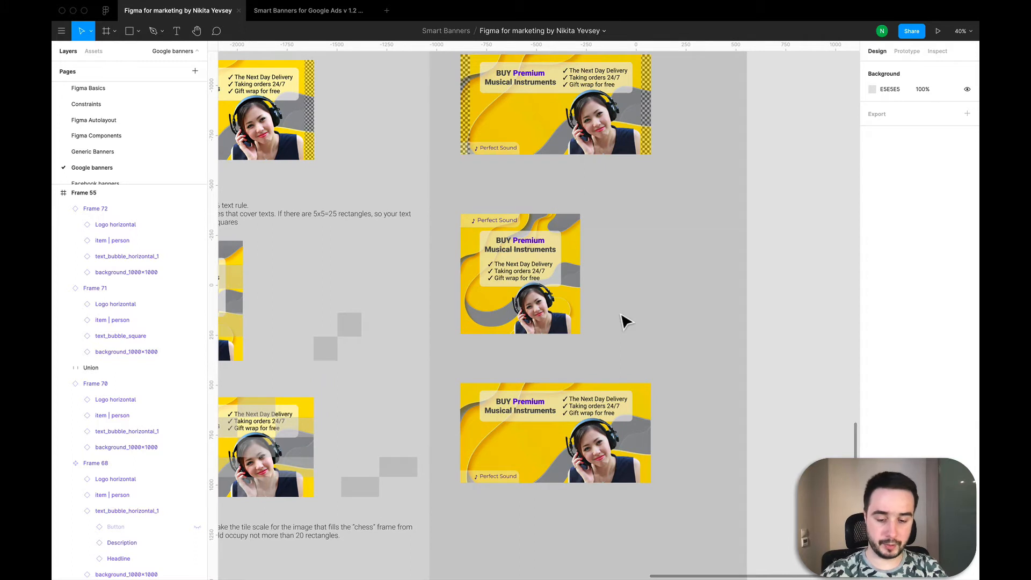
key("f")
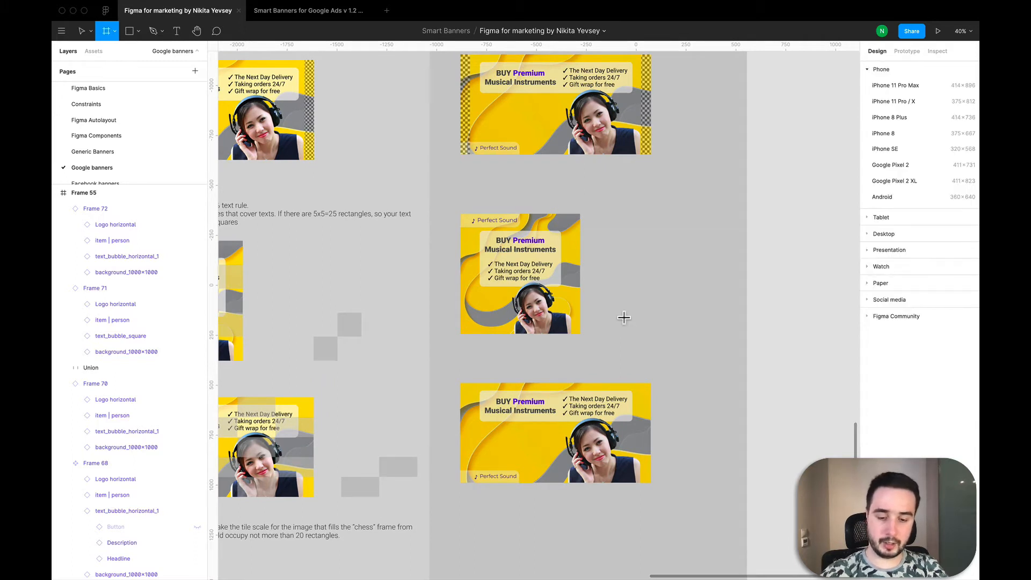
key("r")
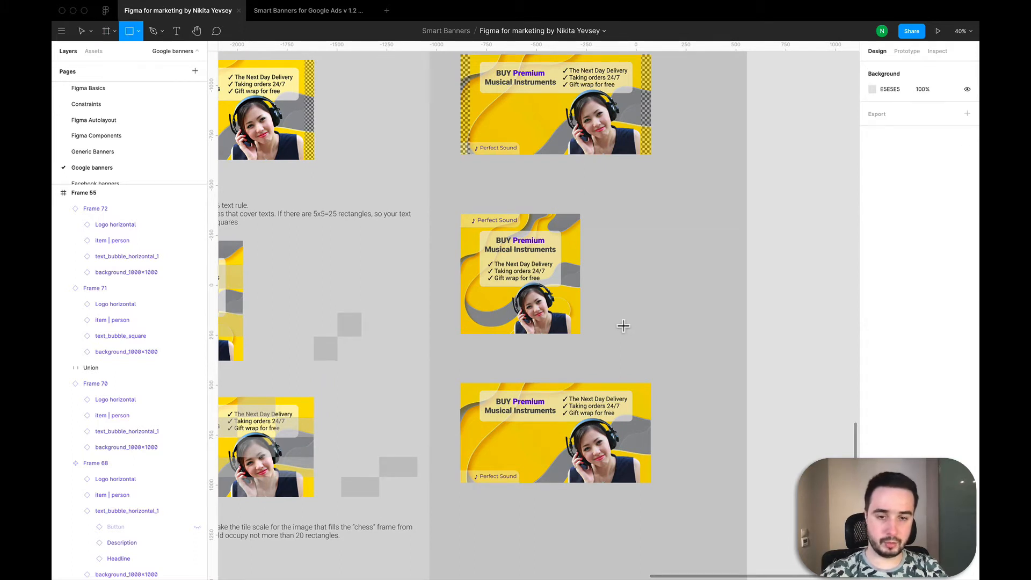
left_click(622, 327)
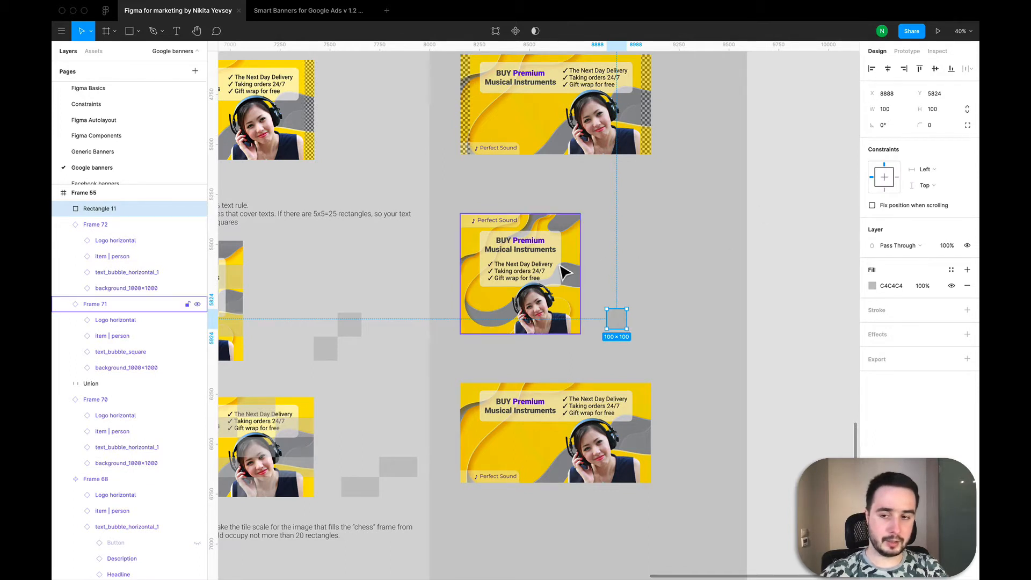
Step: Check the square banner's size, and set the new rectangle to 120 wide and 120 high
left_click(561, 271)
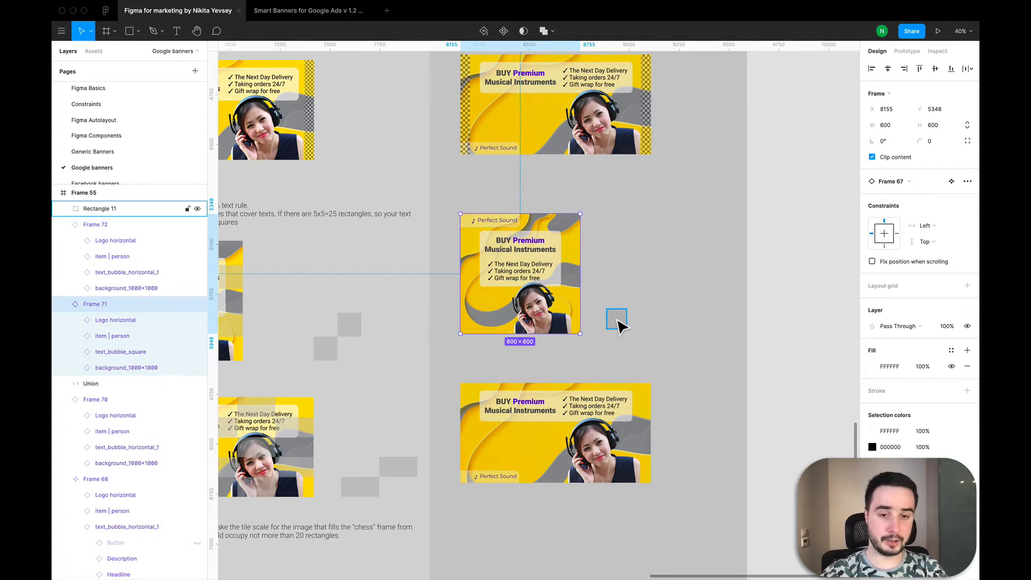
left_click(616, 323)
left_click(887, 110)
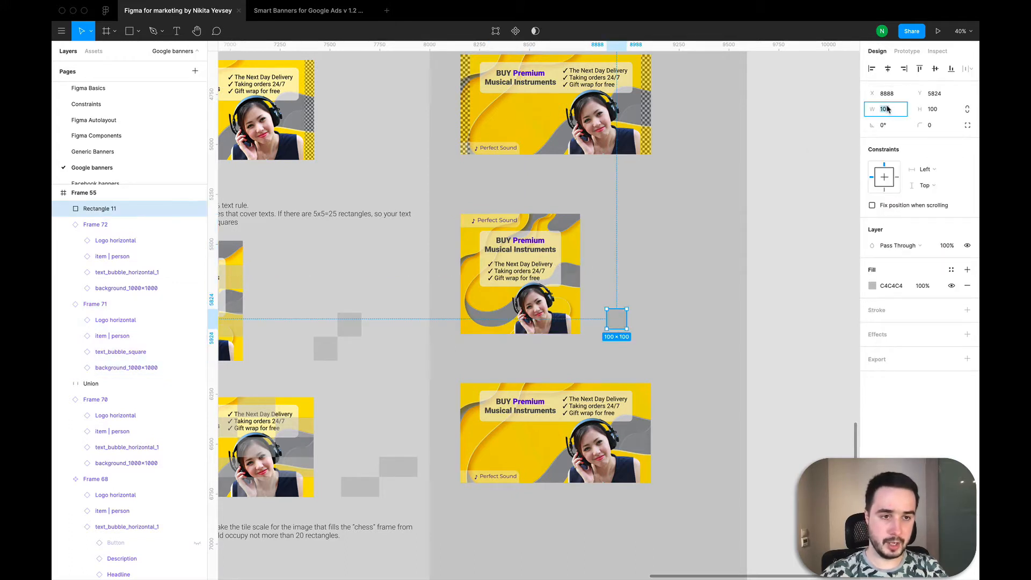
type("1")
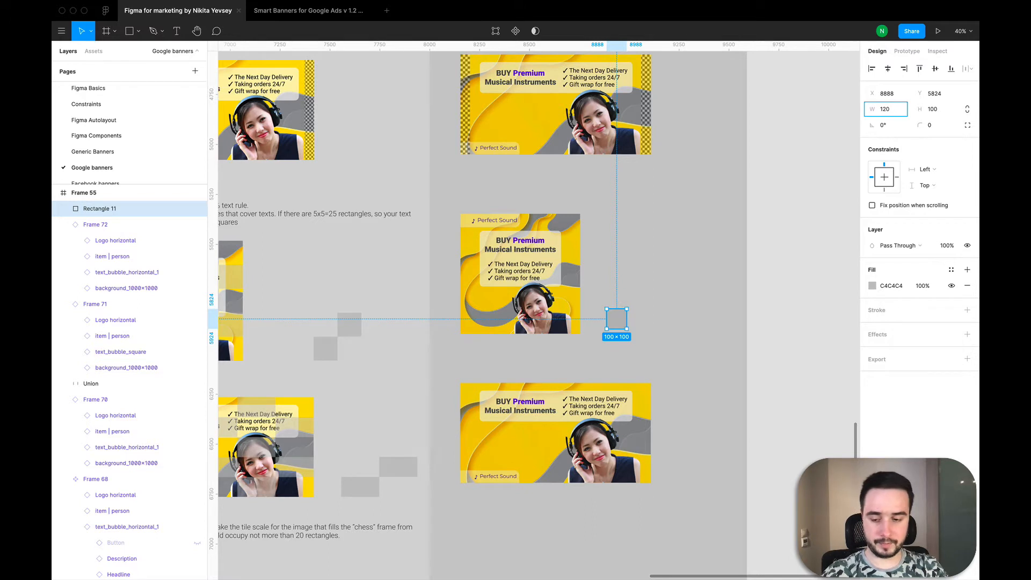
key("Tab")
type("120")
key("Return")
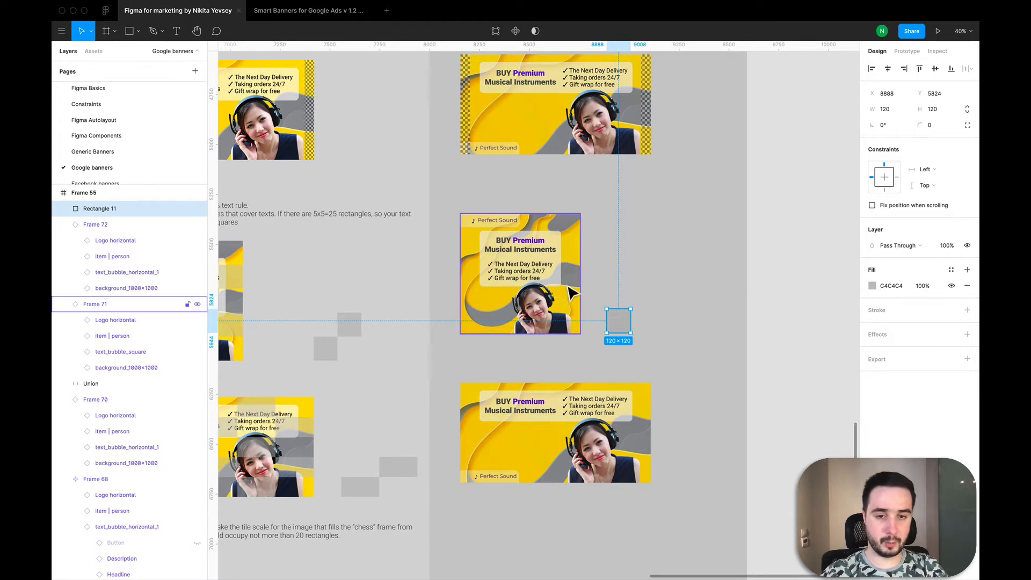
Step: Duplicate the 120 × 120 square diagonally up to the right so their corners touch, and combine both squares with Union
scroll(600, 278, "up", 3)
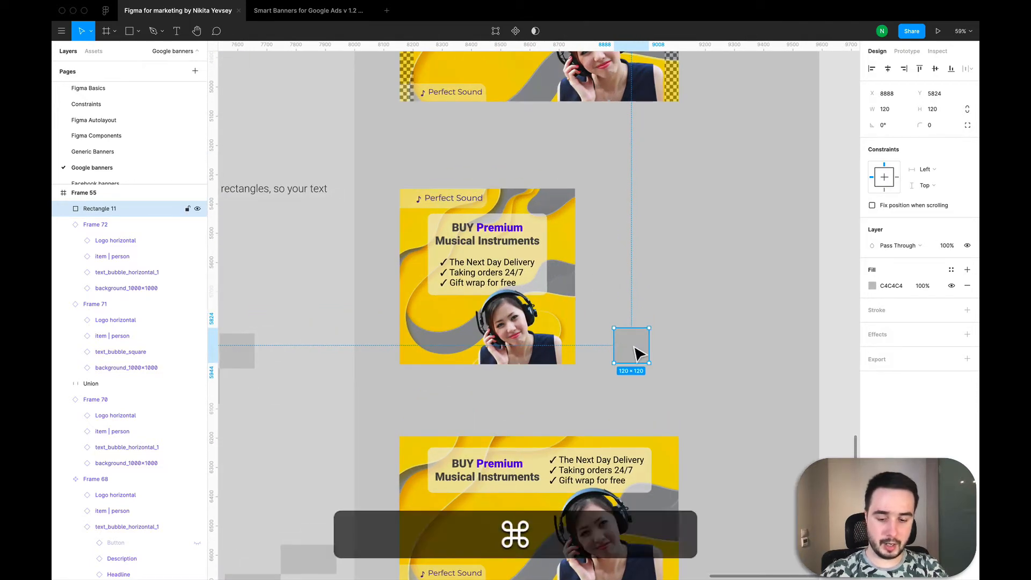
key("super+v")
left_click_drag(622, 350, 678, 309)
left_click(698, 382)
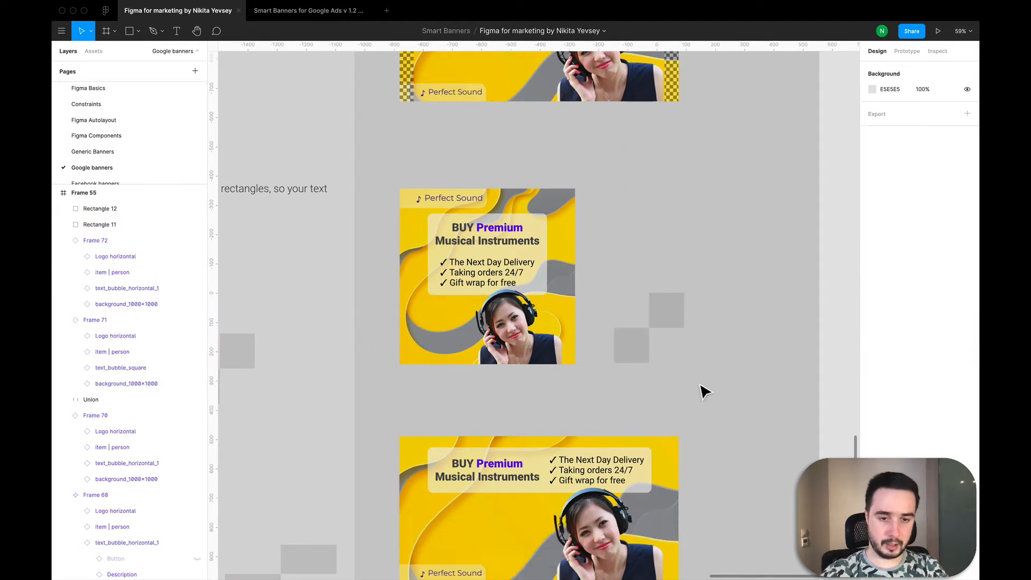
left_click_drag(698, 382, 601, 250)
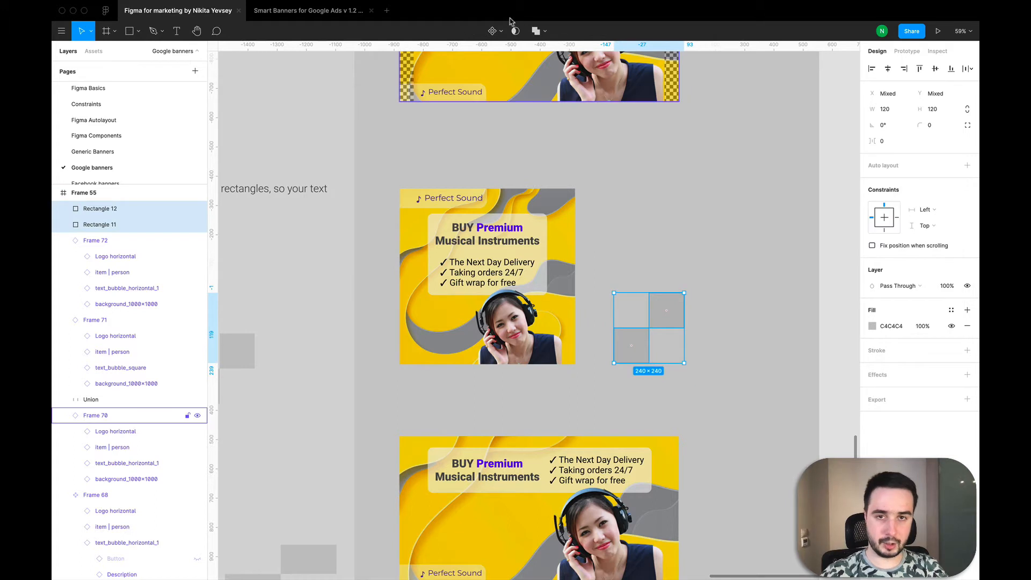
left_click(534, 31)
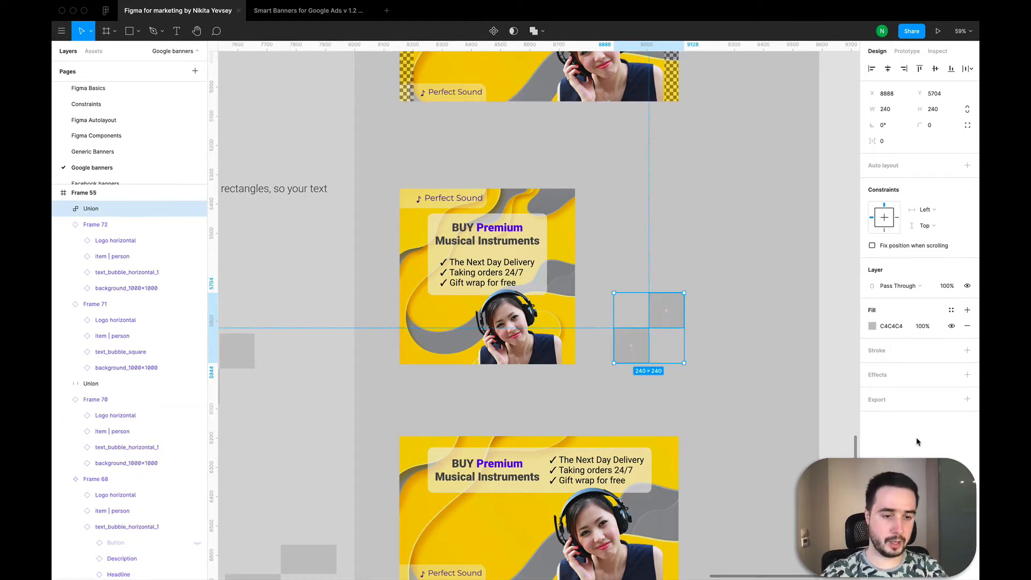
Step: Add a 1x PNG export setting to the combined squares and export them as Union.png to the "Examples for the course" folder
left_click(968, 399)
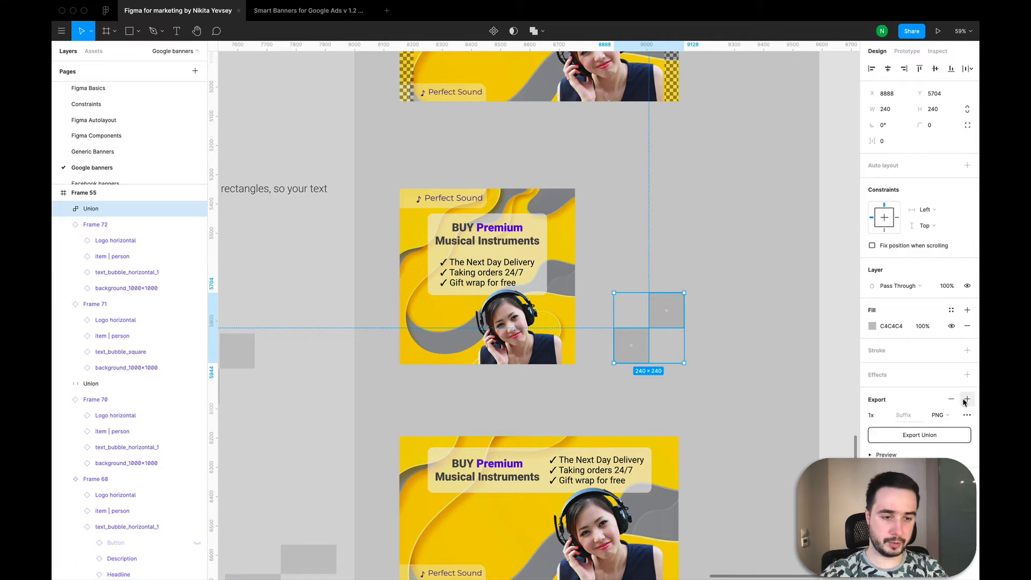
left_click(945, 437)
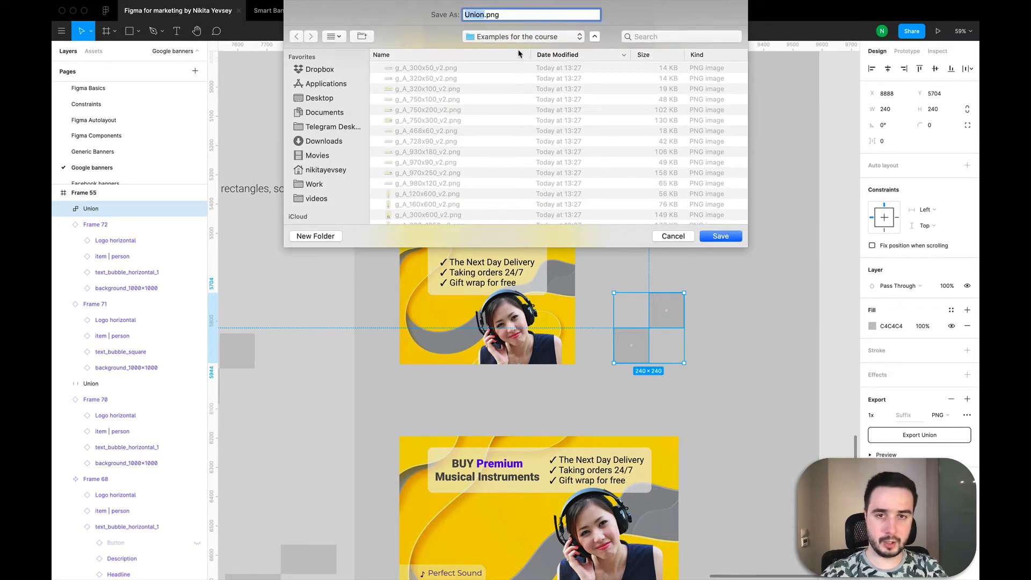
scroll(498, 101, "down", 10)
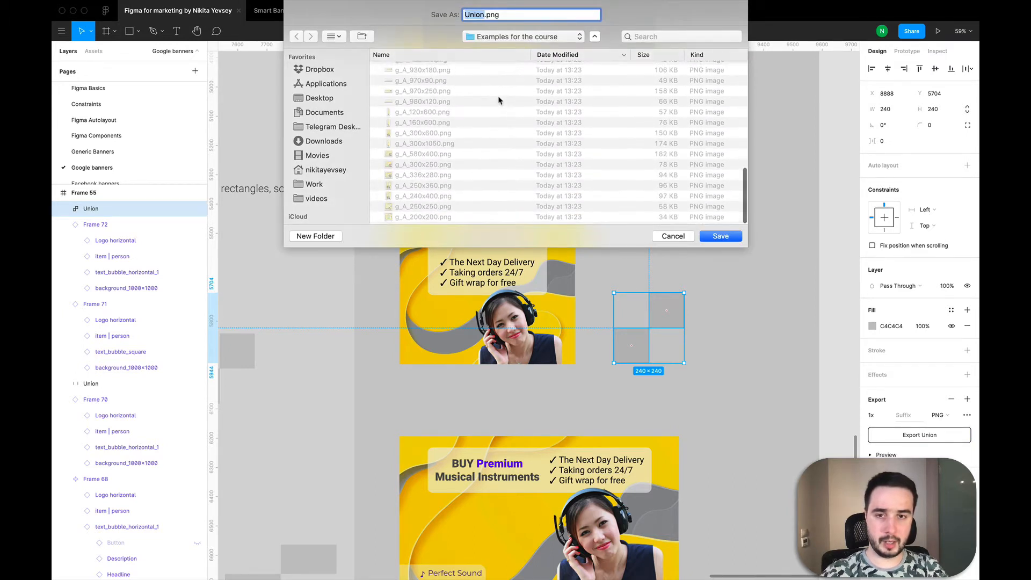
scroll(498, 101, "up", 10)
left_click(734, 238)
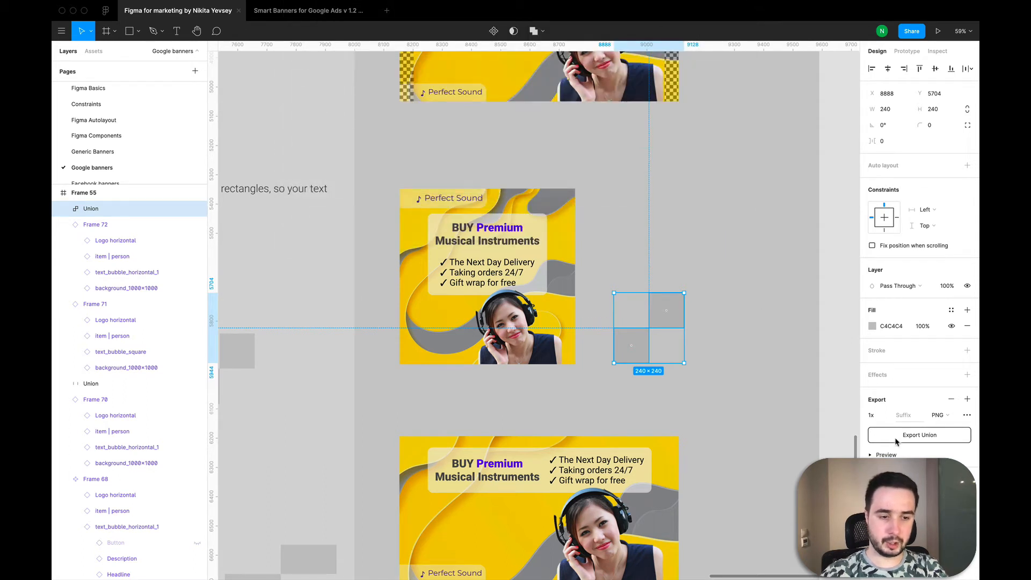
Step: Rename the combined squares' layer to g_600x600_20%-rule_chess
double_click(94, 209)
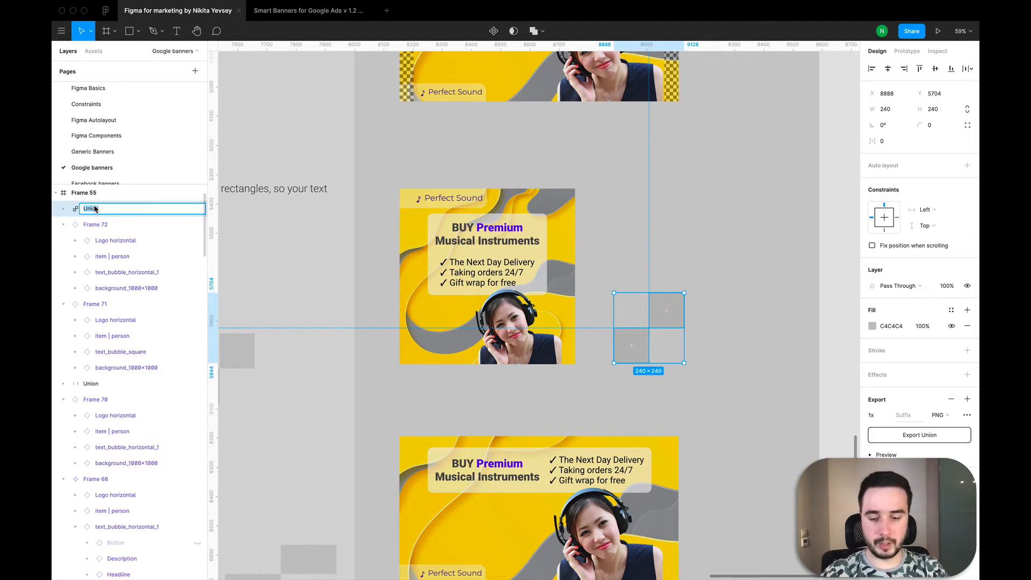
type("g")
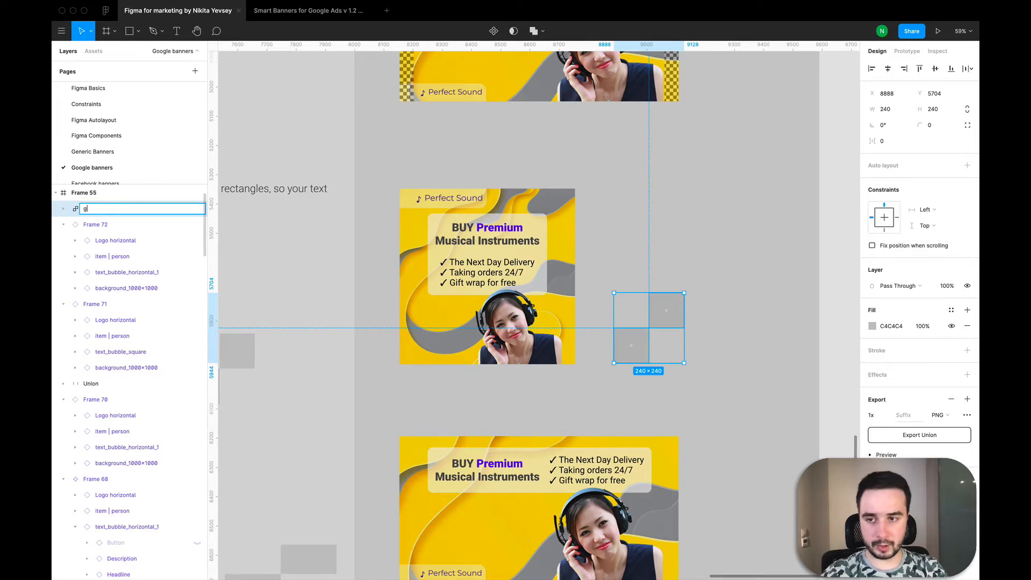
type("oog_600×")
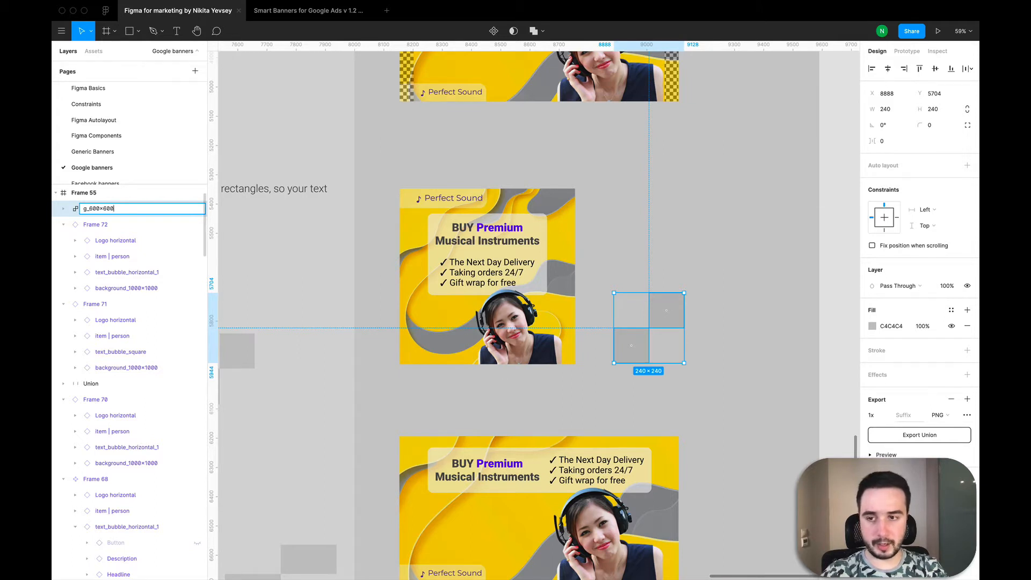
type("600x600_")
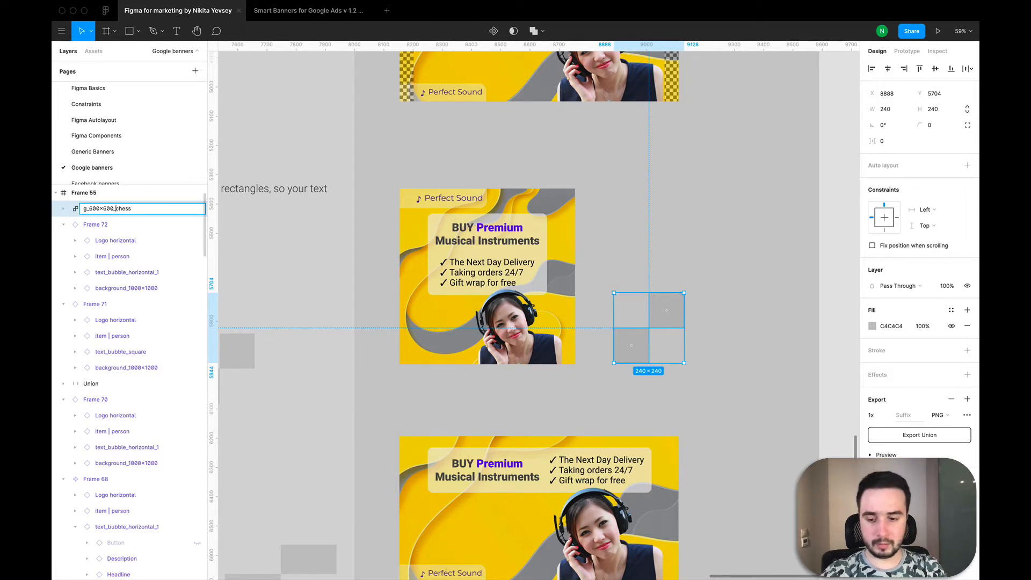
type("20%-rule_")
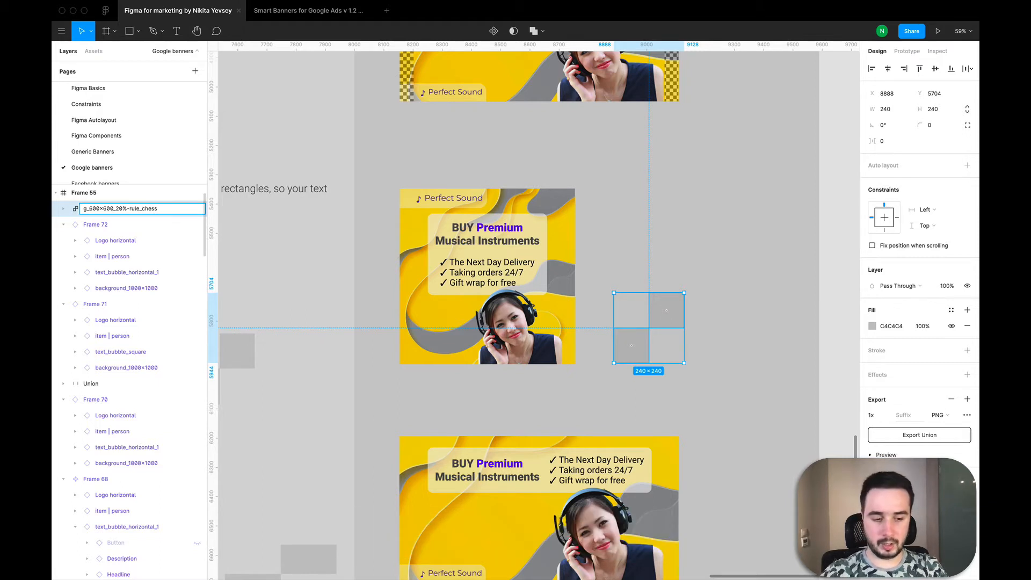
key("Return")
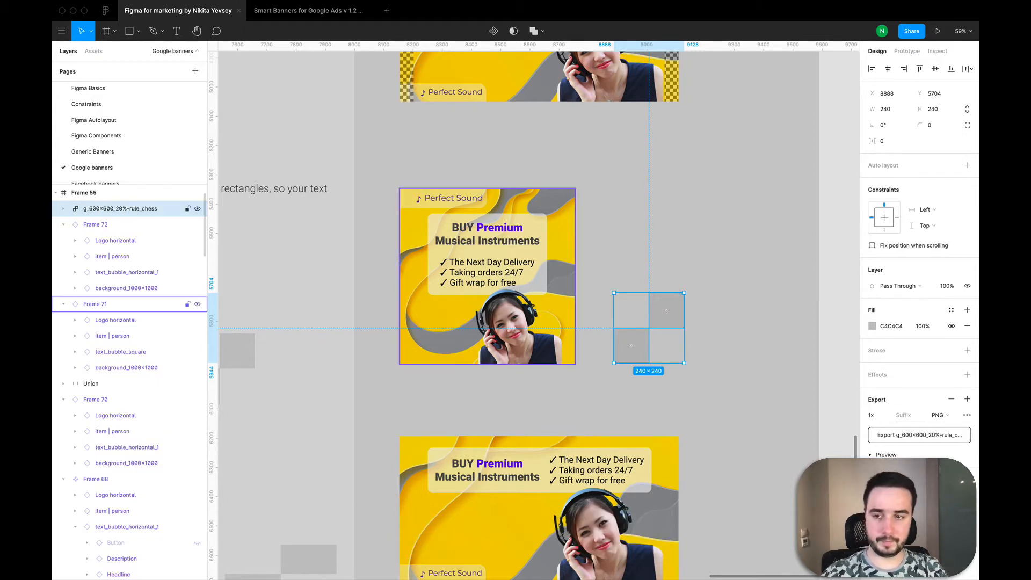
Step: Export the renamed chess tile as g_600x600_20%-rule_chess.png to the "Examples for the course" folder
left_click(905, 438)
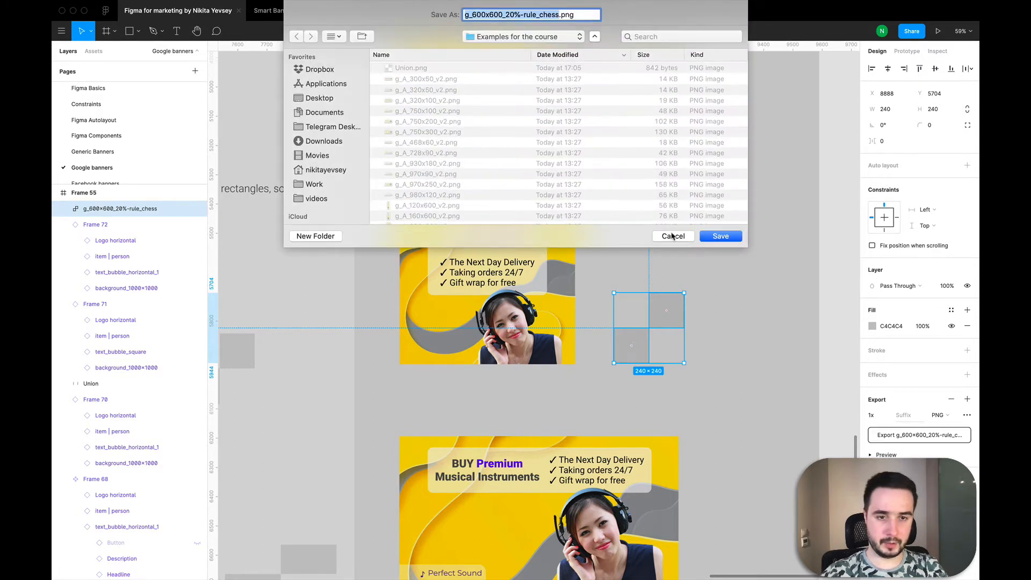
left_click(720, 237)
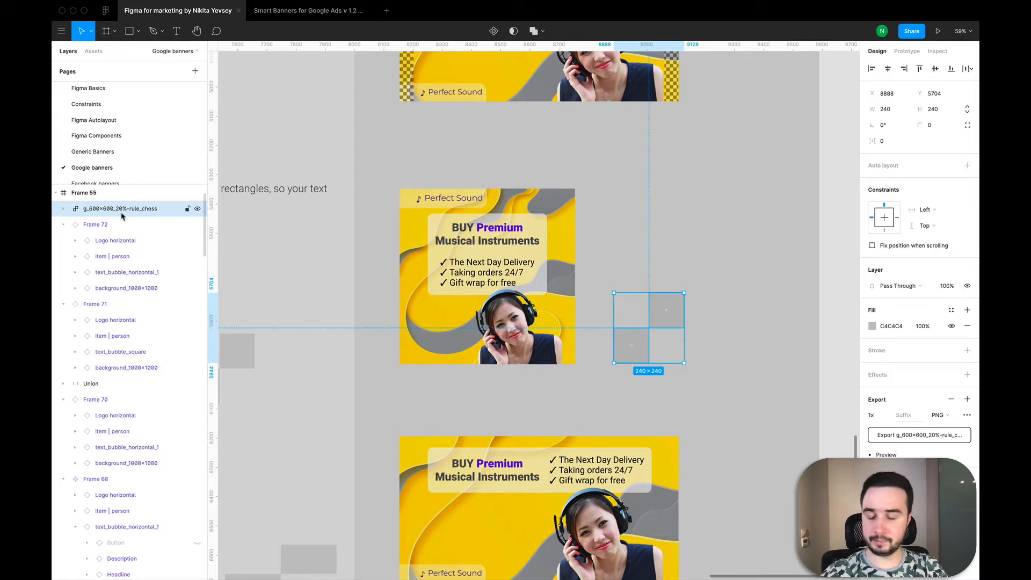
left_click(722, 270)
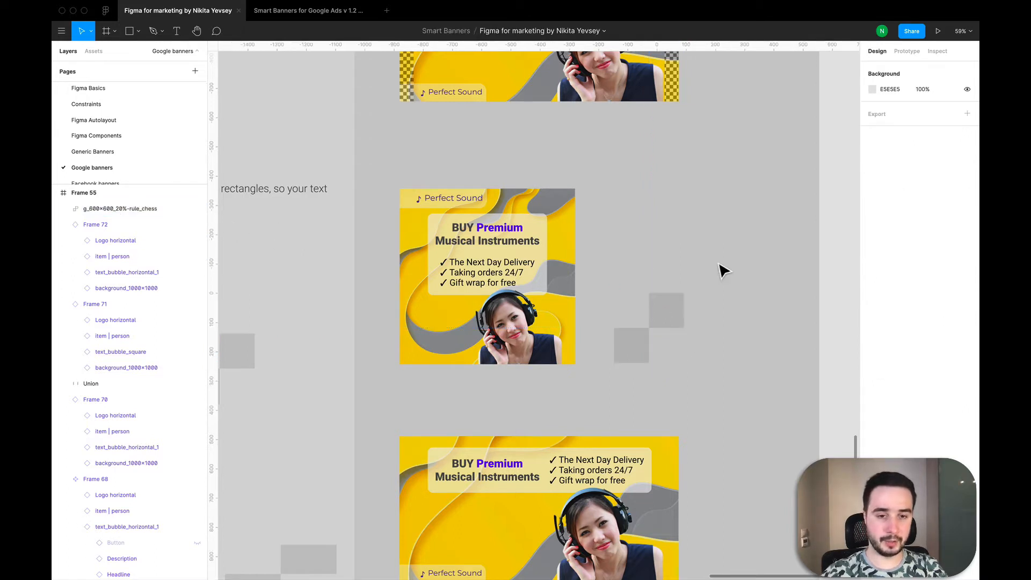
Step: Create a 600 × 600 frame in the empty space to the right of the square banner
left_click(517, 211)
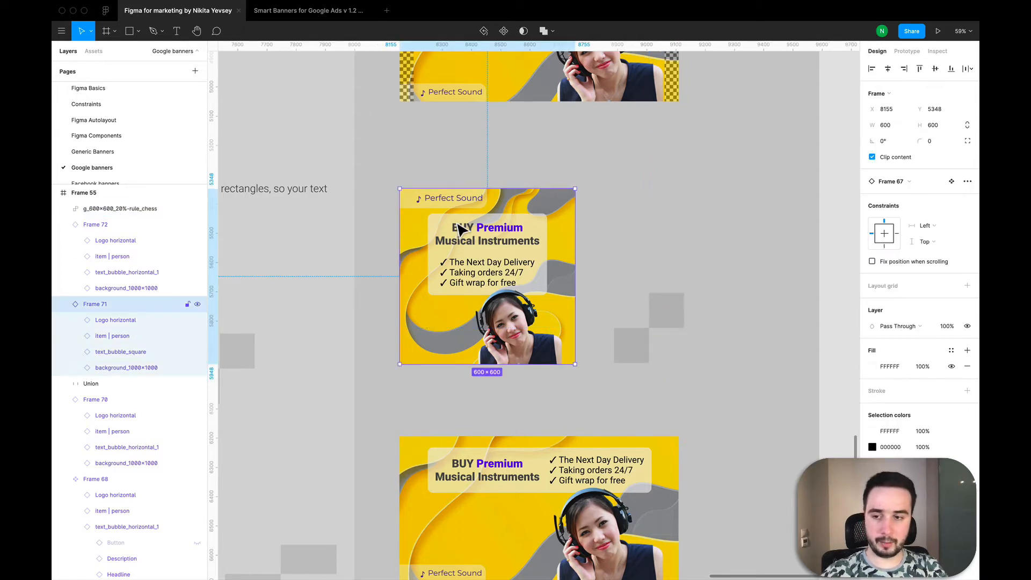
scroll(457, 224, "down", 3)
left_click(625, 221)
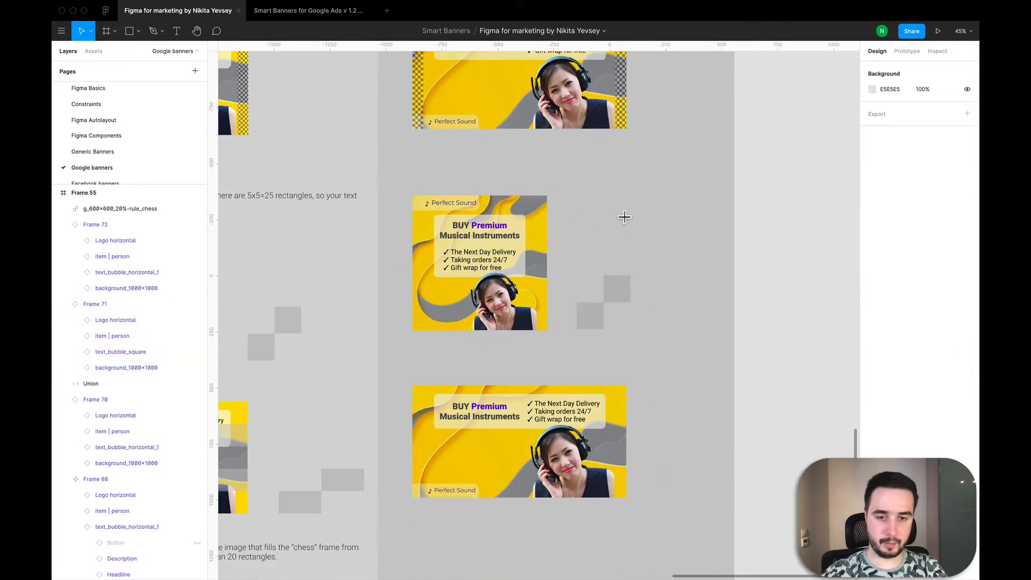
key("f")
left_click(662, 218)
left_click(888, 126)
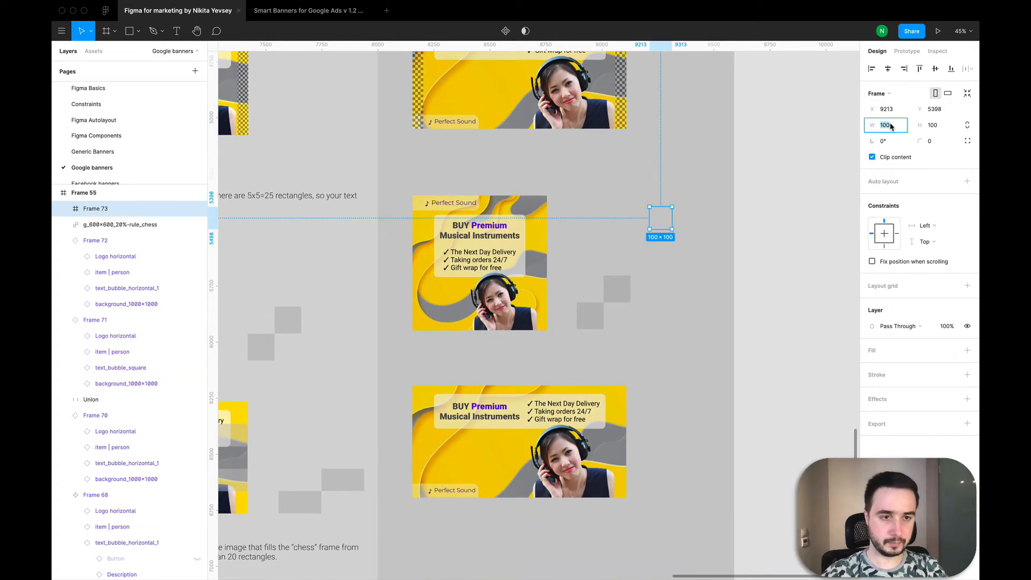
type("60")
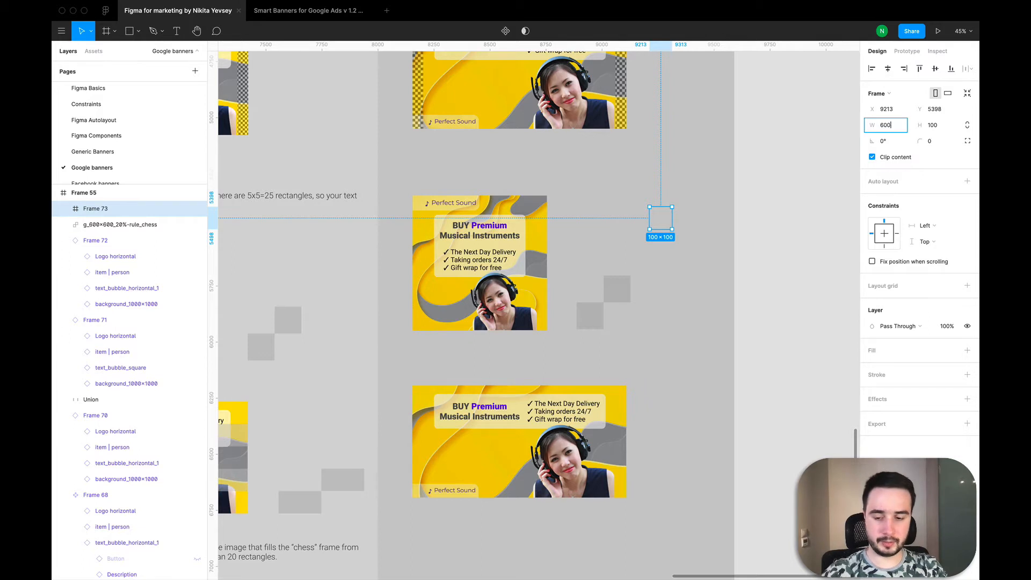
type("0")
key("Tab")
type("6")
key("Return")
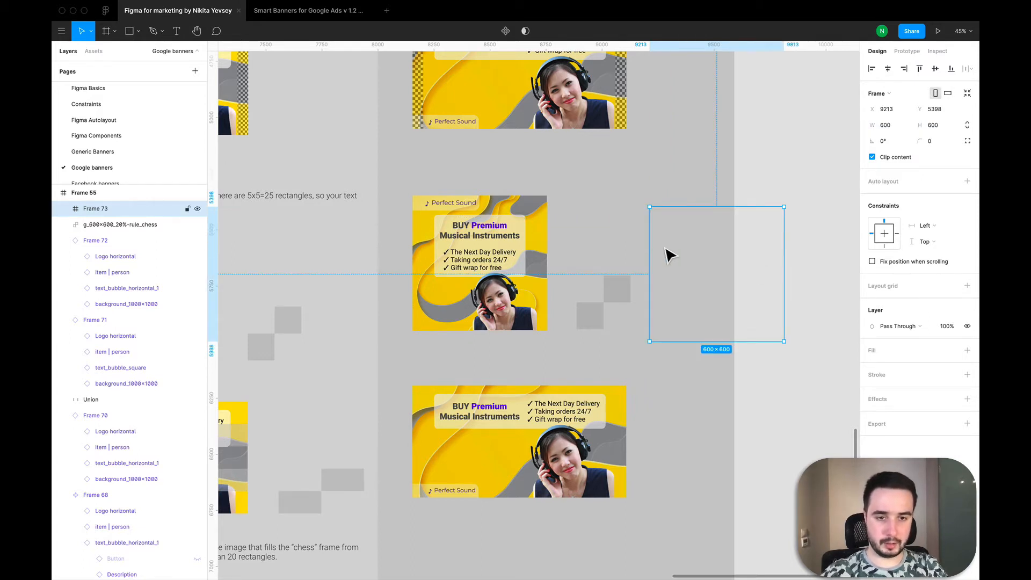
Step: Give the new 600 × 600 frame a white FFFFFF fill and place it beside the square banner
left_click_drag(667, 253, 658, 250)
left_click(968, 351)
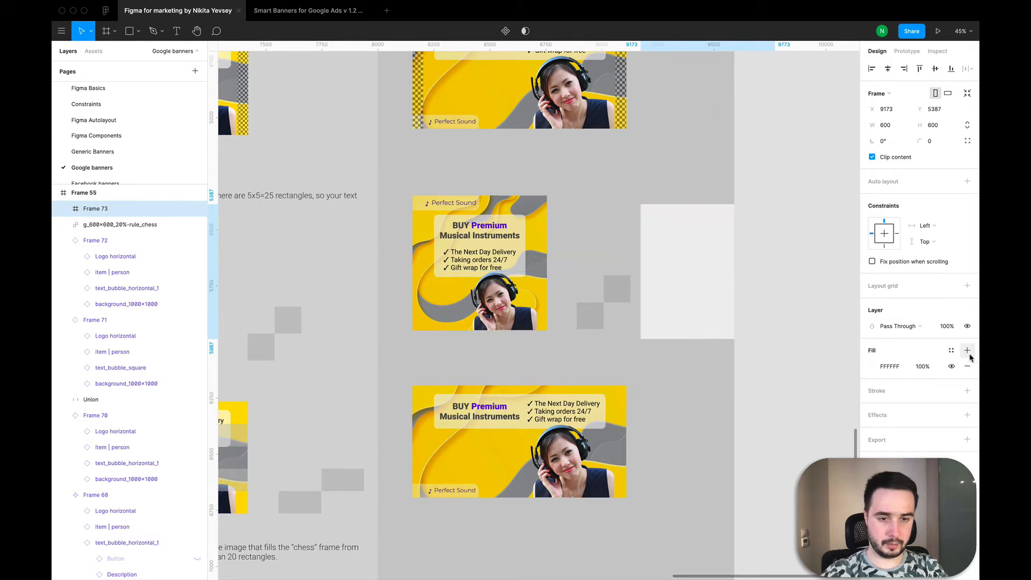
left_click(475, 295)
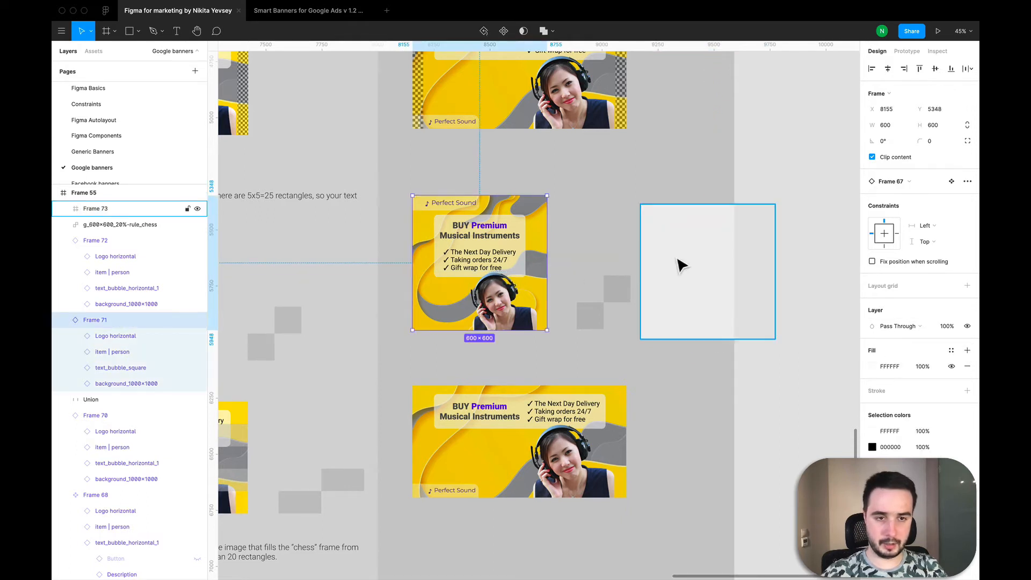
left_click_drag(679, 265, 596, 262)
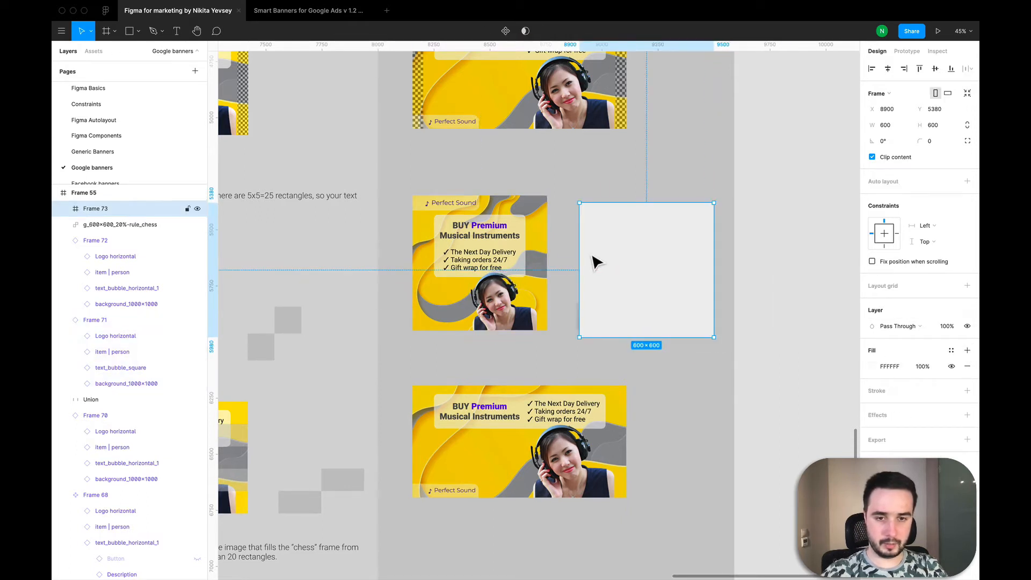
Step: Nest the square banner inside the white frame at X 0, Y 0, and move that frame to the banner's former spot
double_click(503, 264)
left_click(510, 215)
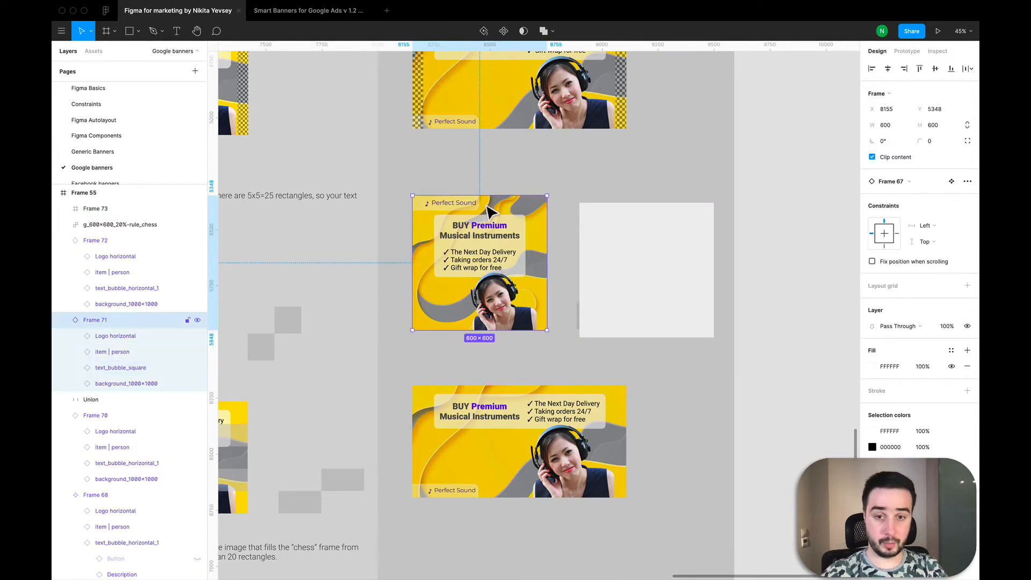
left_click_drag(485, 211, 651, 217)
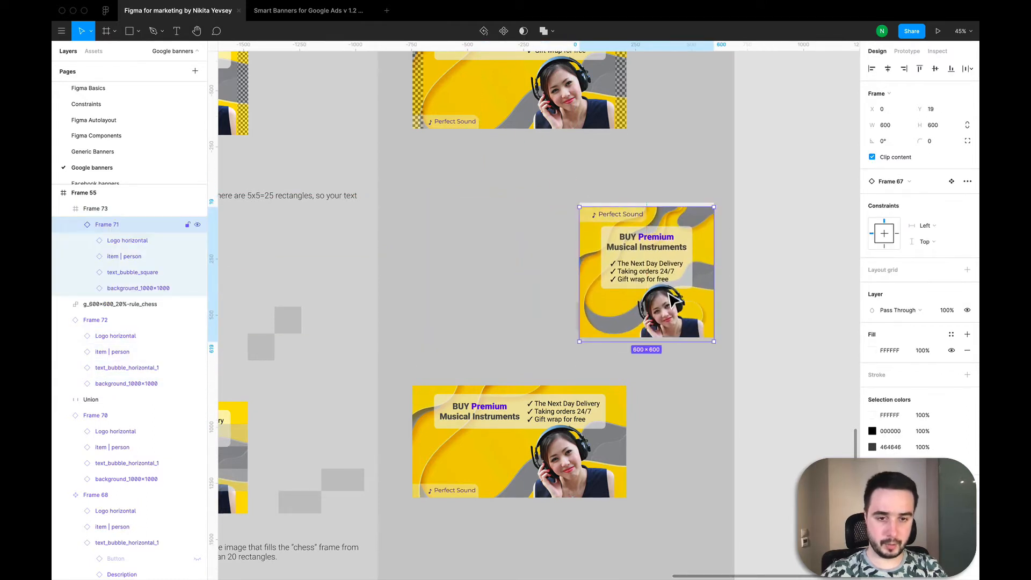
left_click_drag(669, 294, 668, 288)
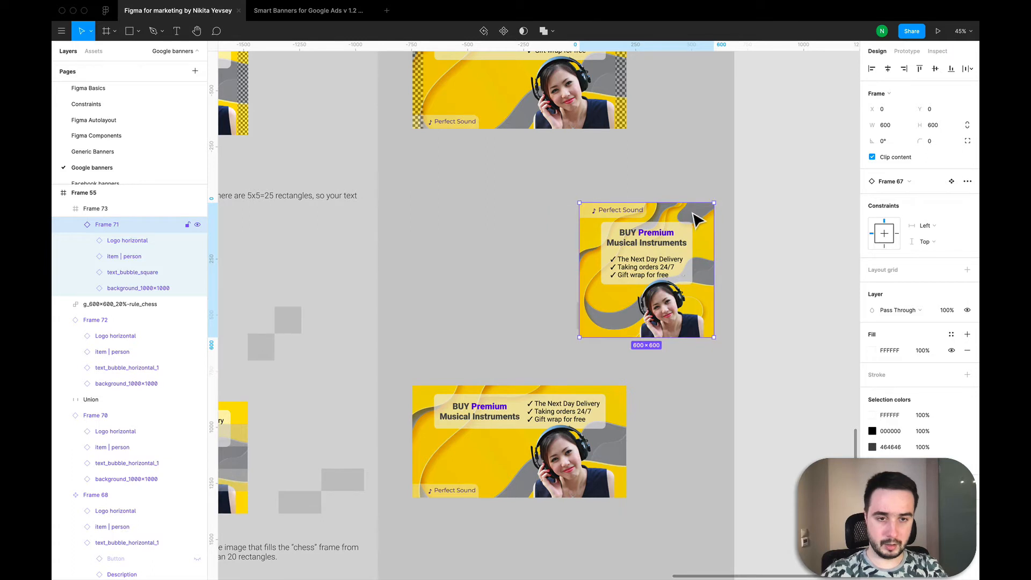
key("shift+Return")
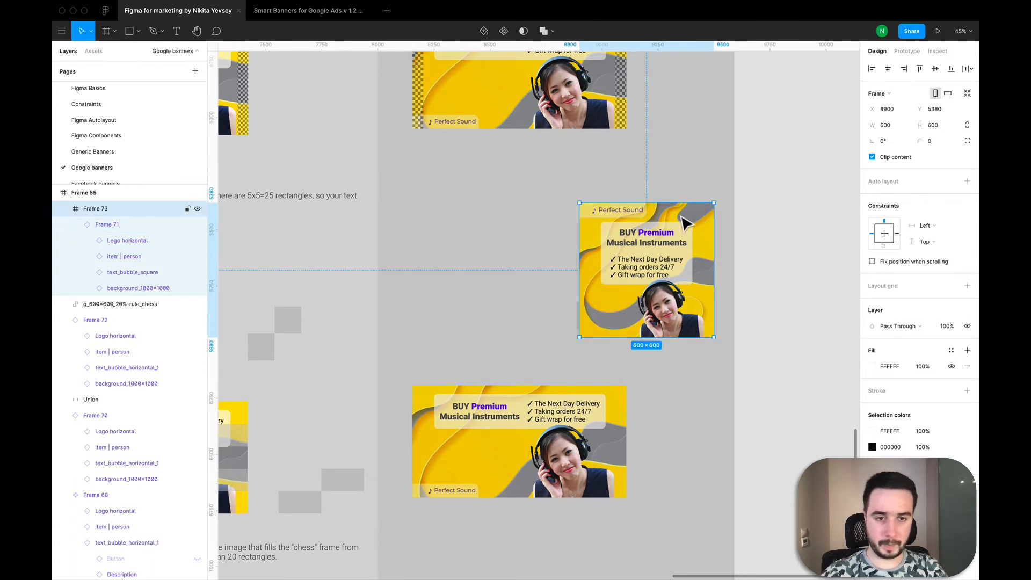
left_click_drag(698, 220, 531, 228)
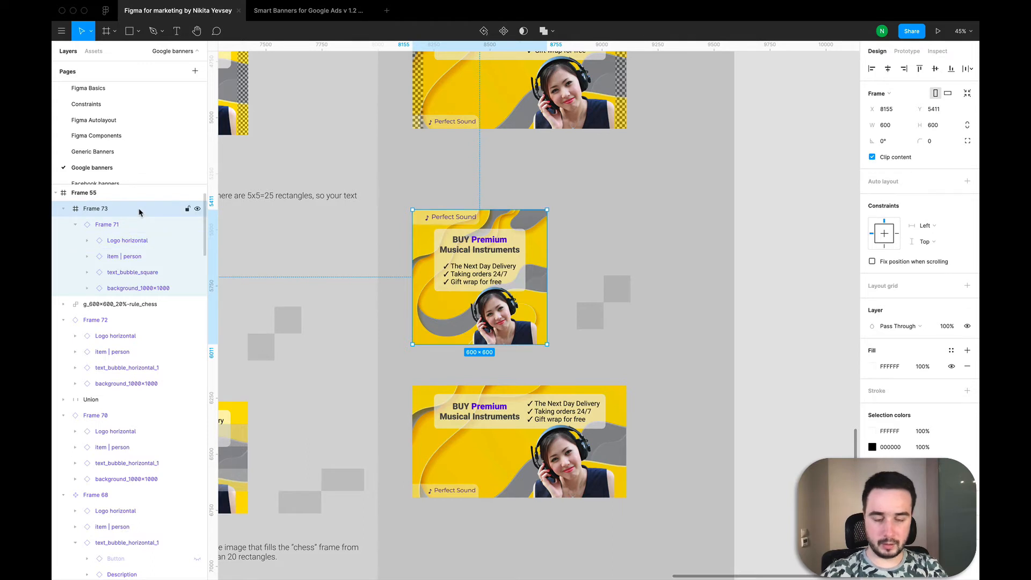
Step: Create a second 600 × 600 frame to the right of the framed square banner for the chess overlay
left_click(598, 236)
key("f")
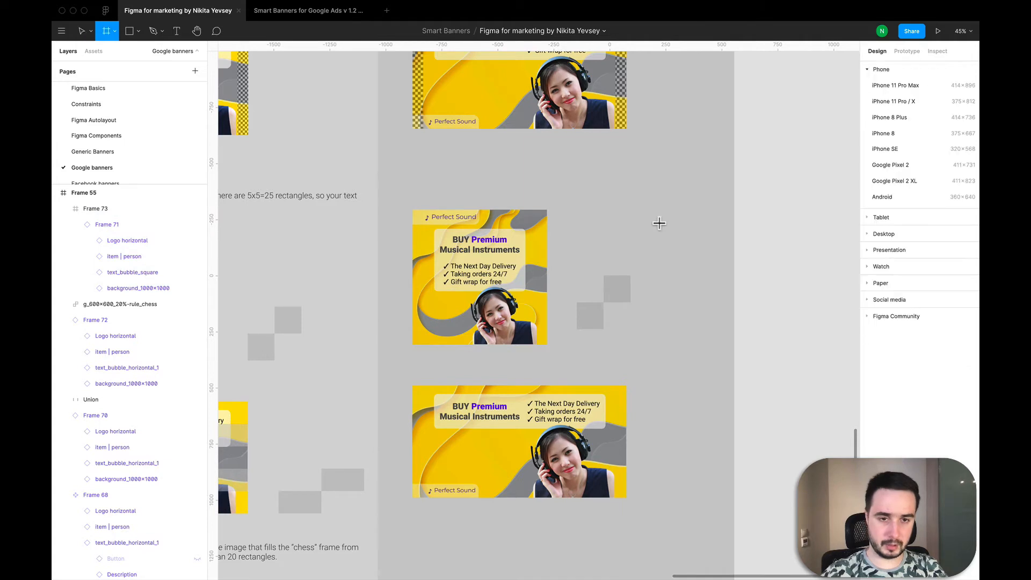
left_click(660, 224)
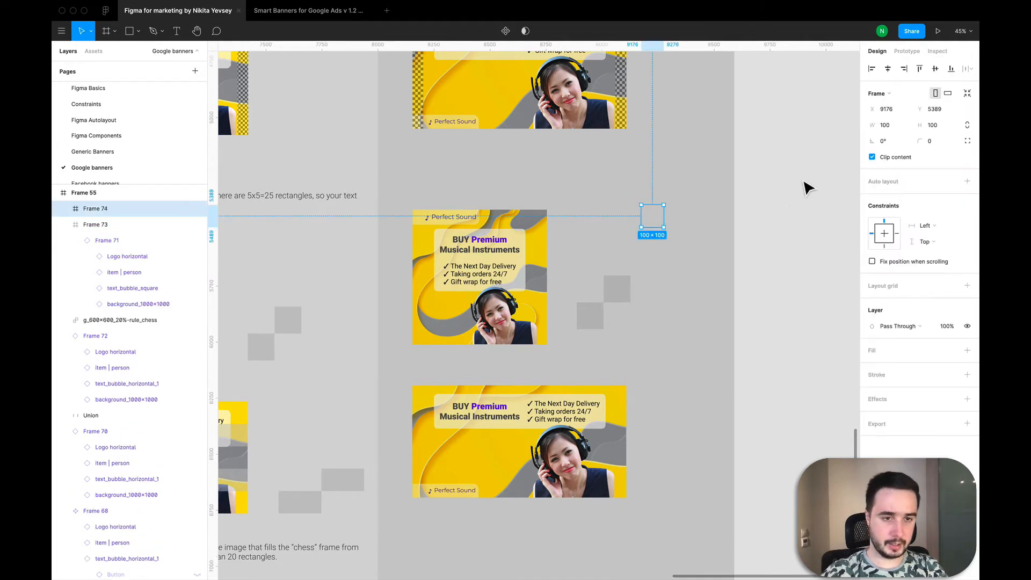
left_click(883, 125)
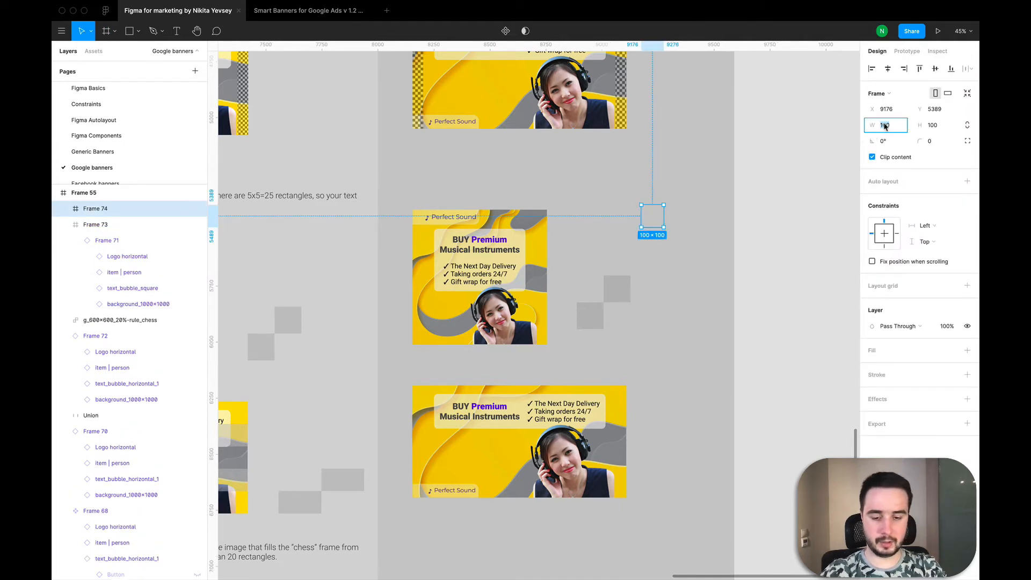
type("600")
key("Tab")
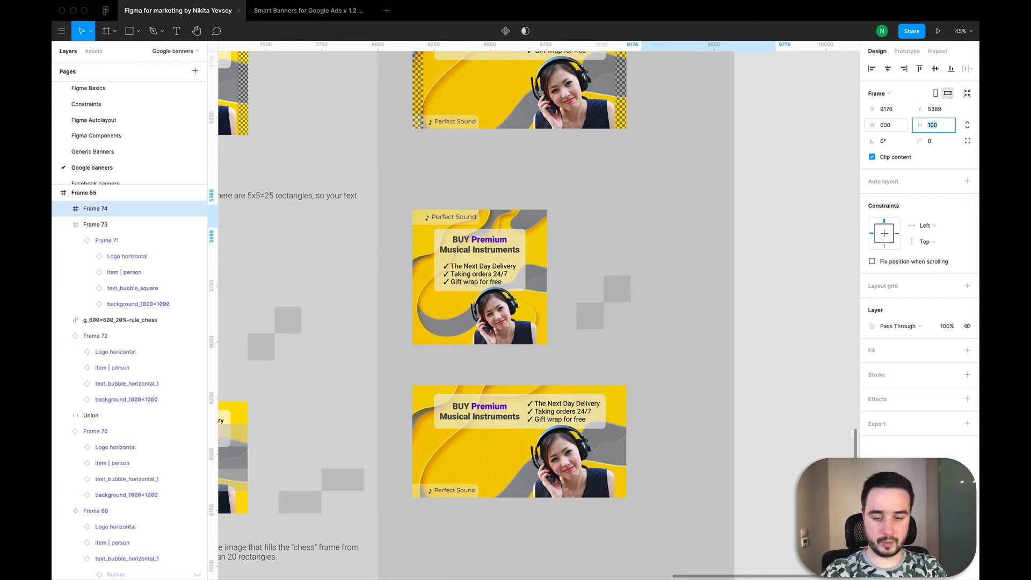
type("60")
key("Return")
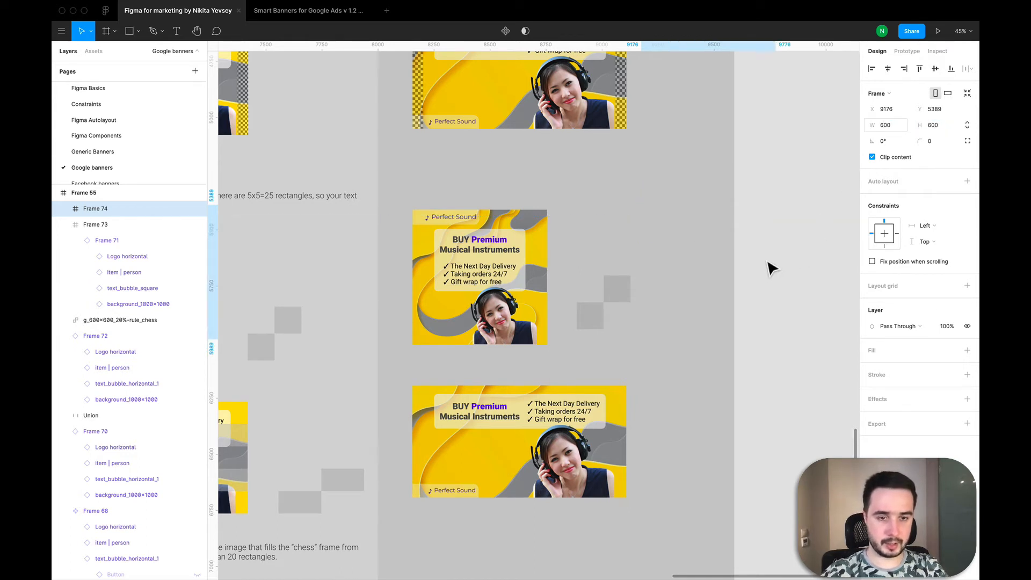
Step: Add an image fill to the second frame using g_600x600_20%-rule_chess.png from the "Examples for the course" folder
left_click(967, 350)
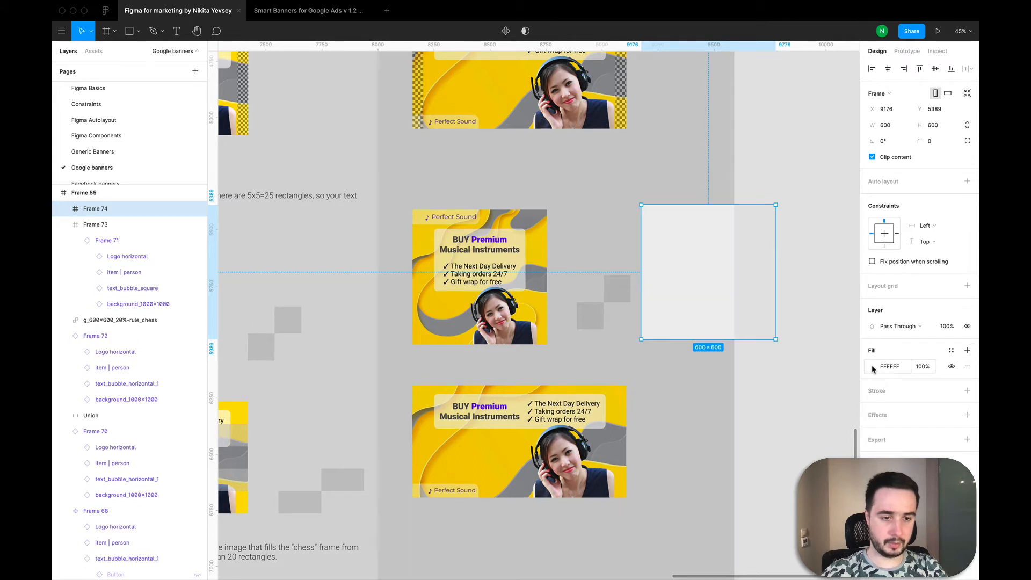
left_click(873, 367)
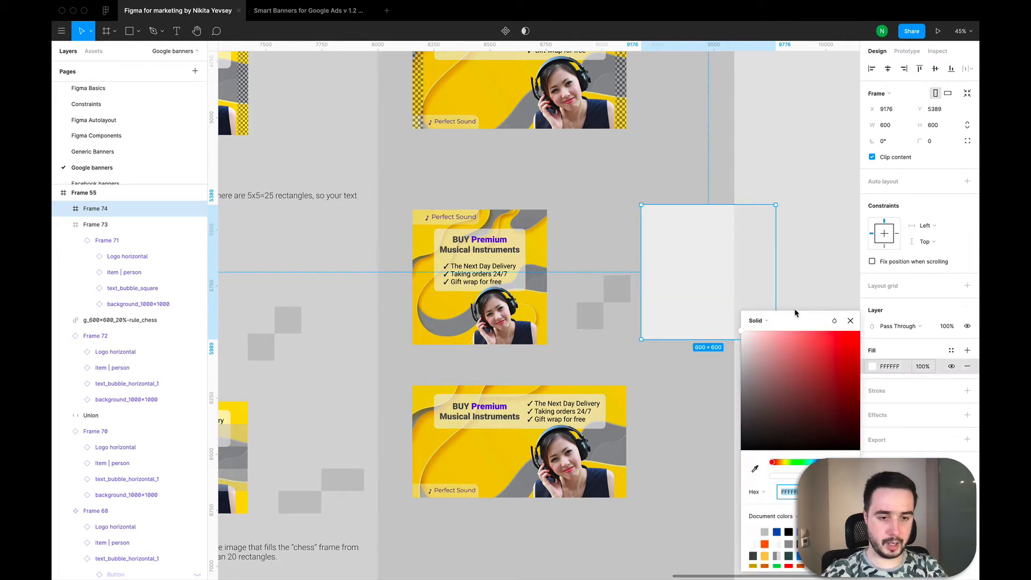
left_click(767, 325)
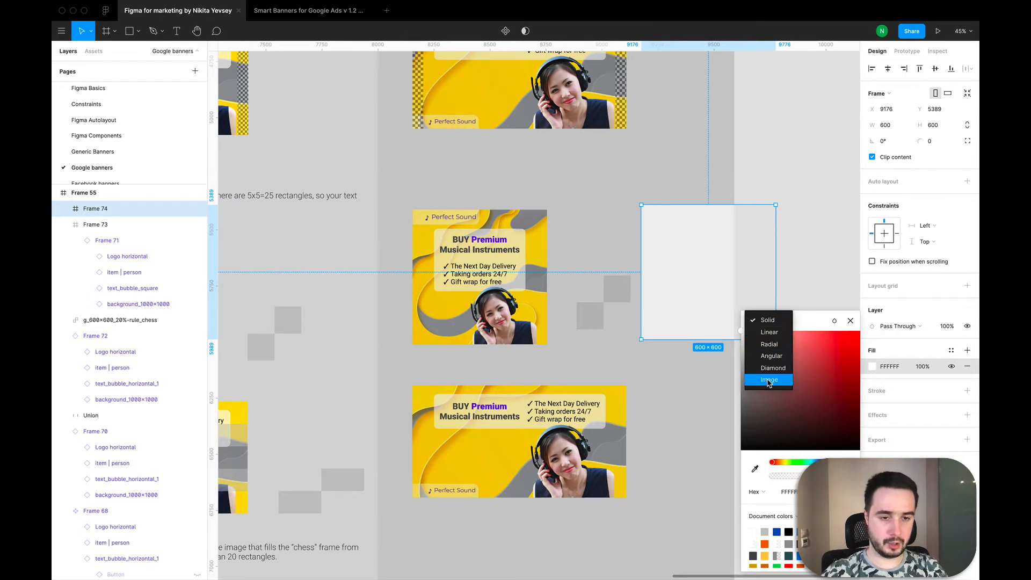
left_click(769, 381)
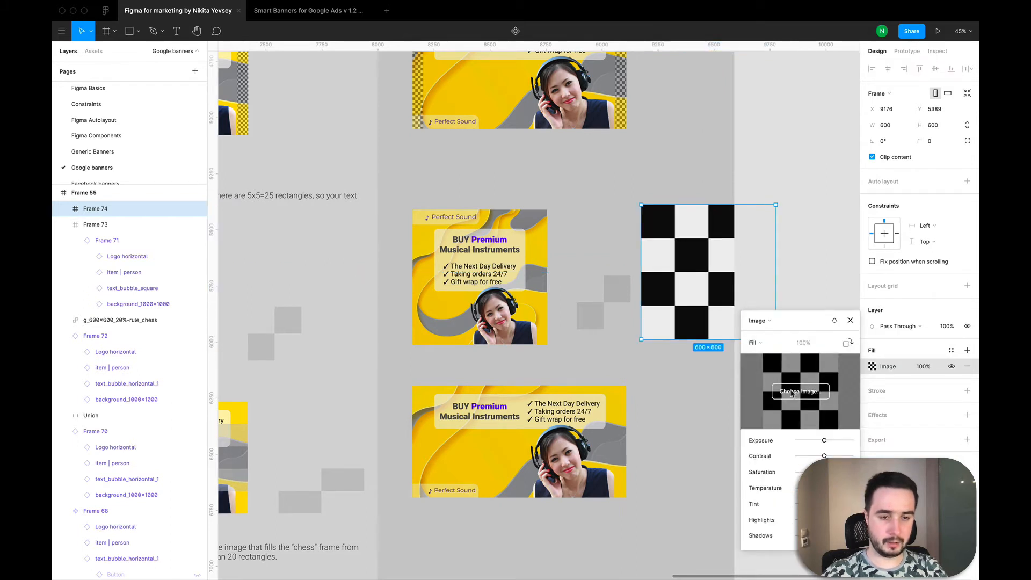
left_click(792, 393)
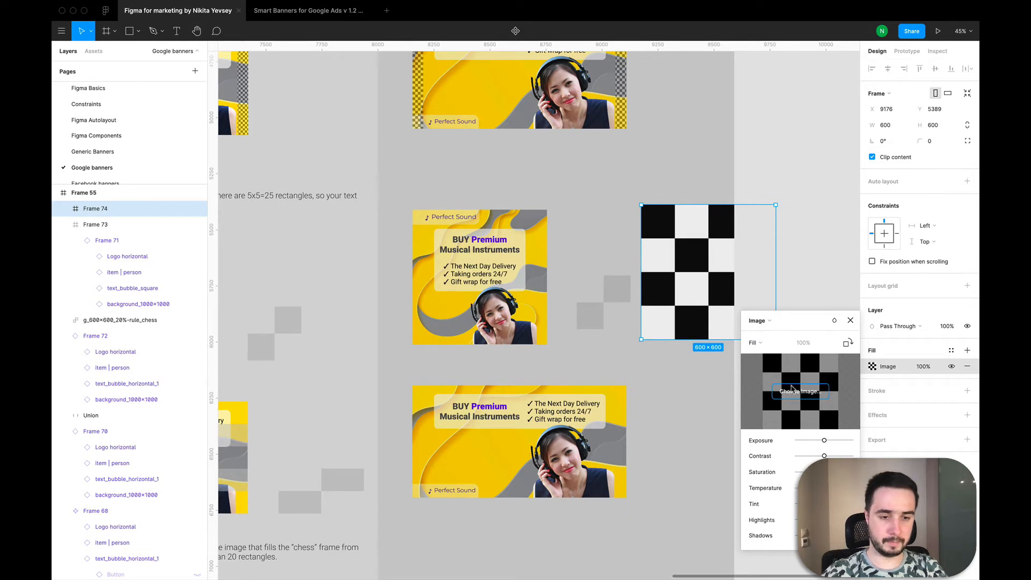
left_click(792, 390)
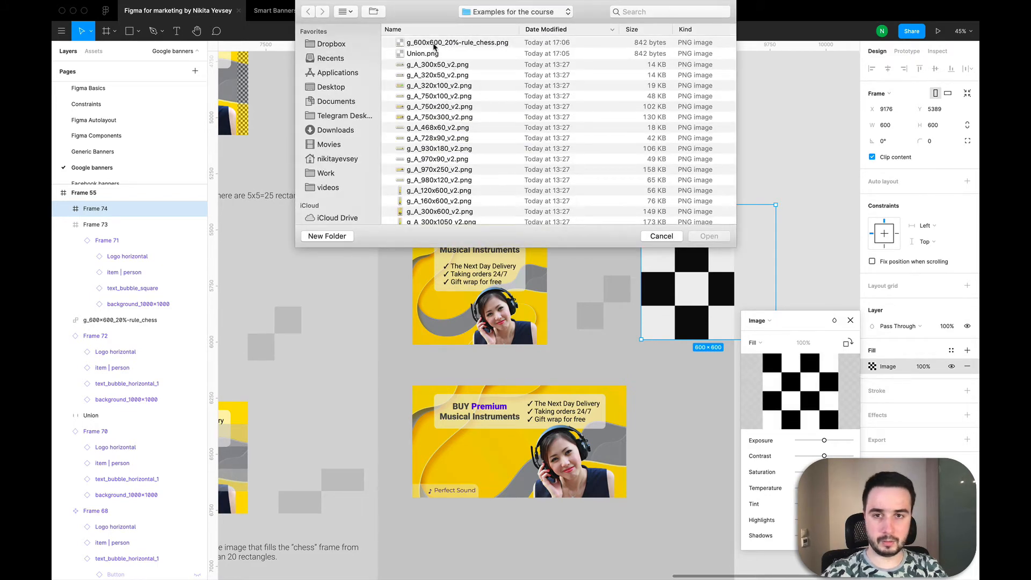
double_click(434, 44)
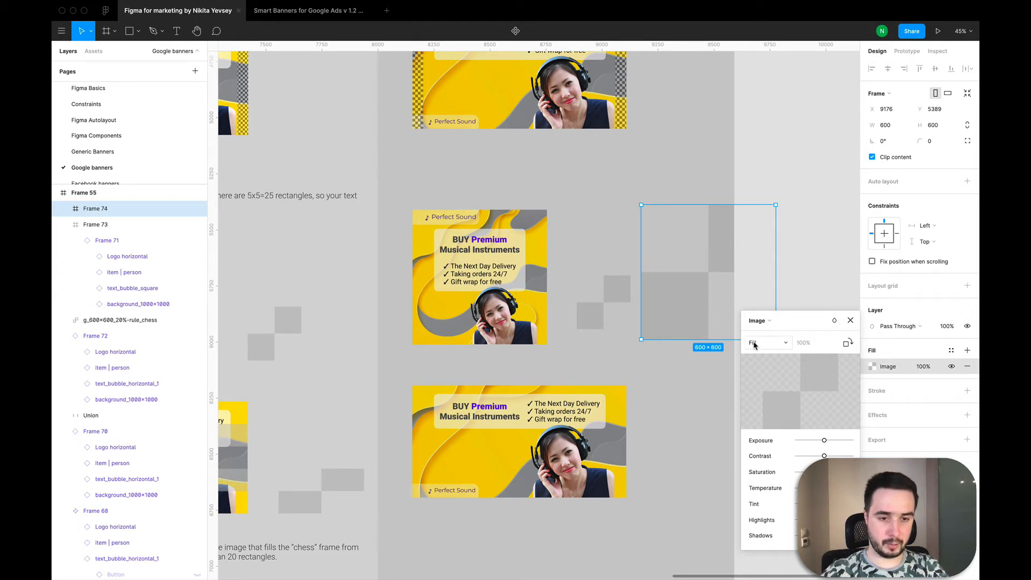
Step: Switch the chess image fill to Tile mode and set its tile scale to 100%
left_click(754, 344)
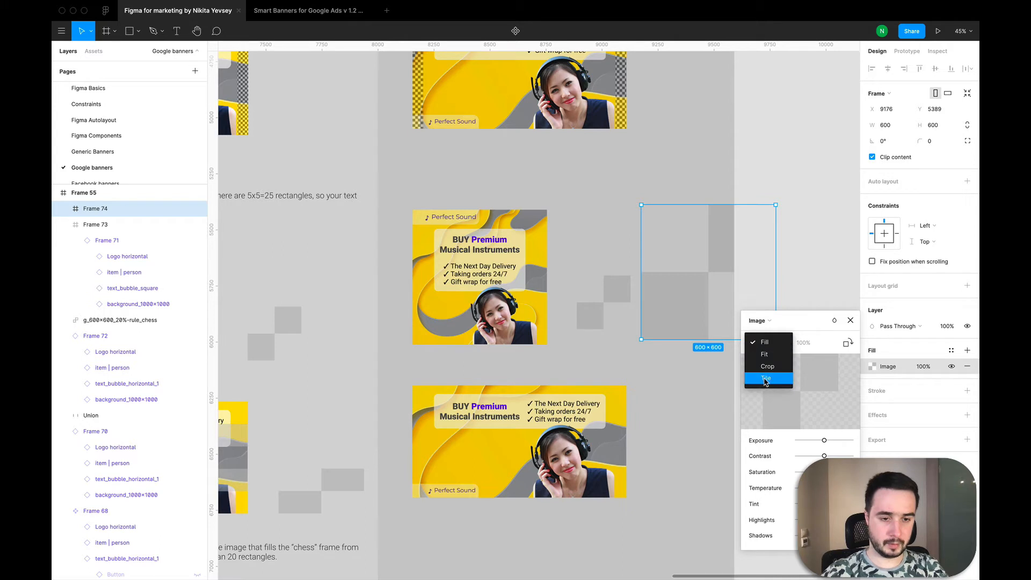
left_click(764, 379)
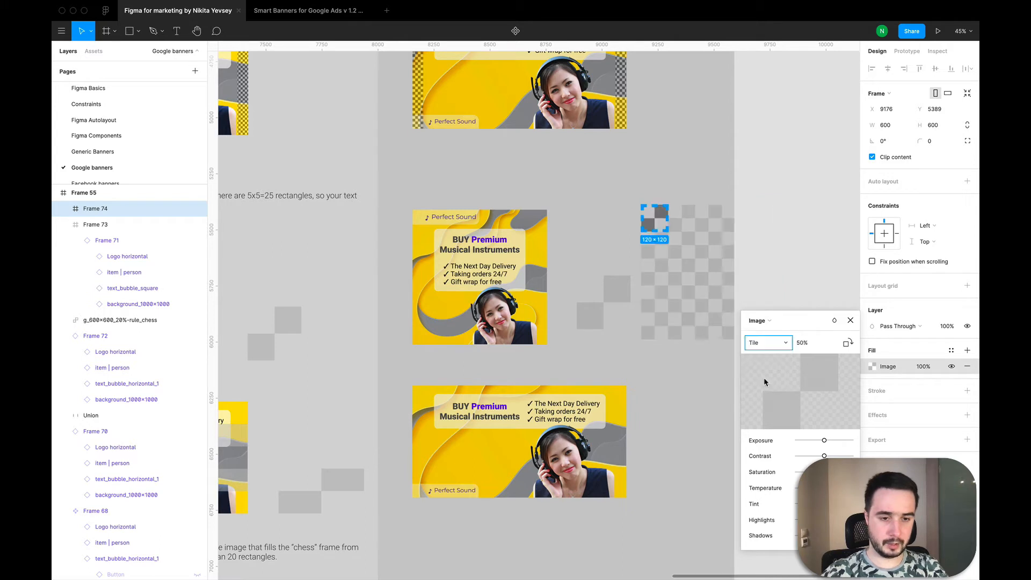
left_click(808, 346)
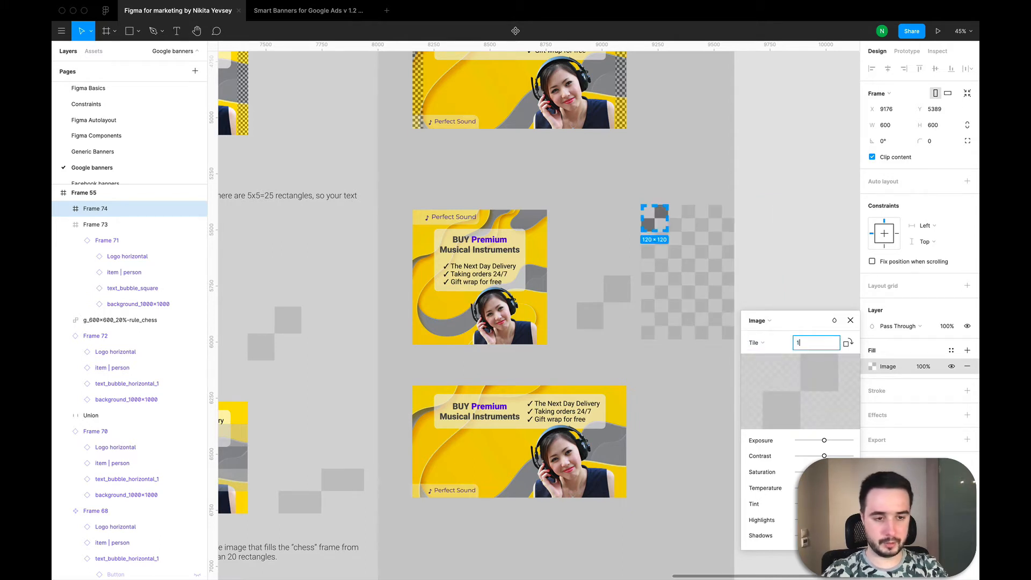
type("100")
key("Return")
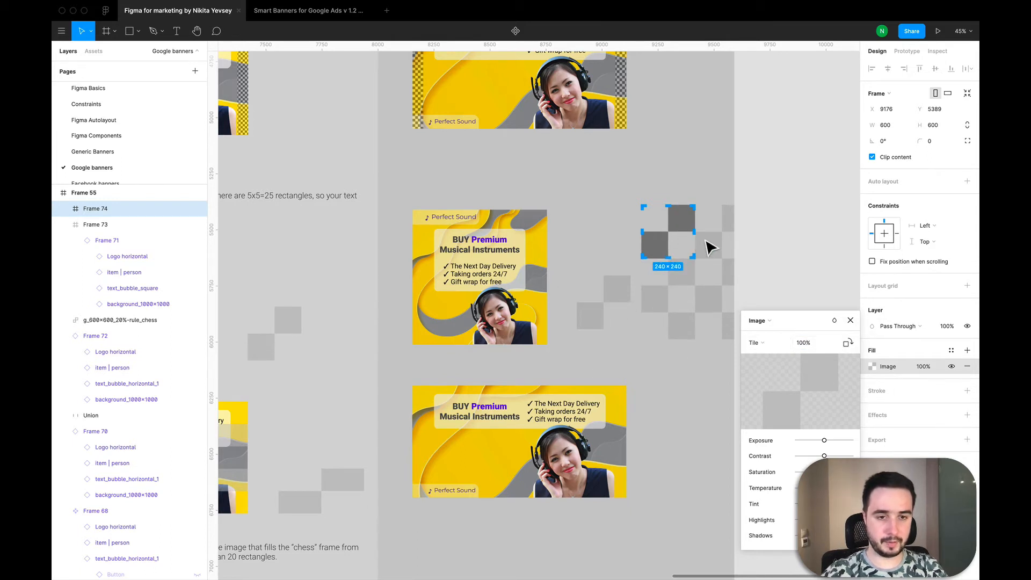
left_click(851, 320)
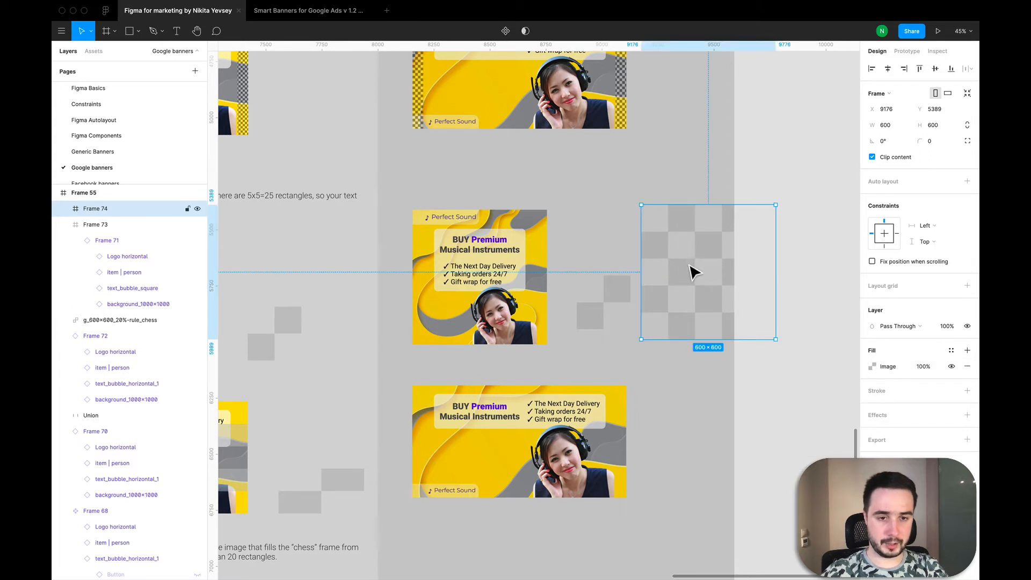
Step: Lay the chess frame over the square banner inside its parent frame and set the image fill's opacity to 50%
left_click_drag(691, 265, 462, 271)
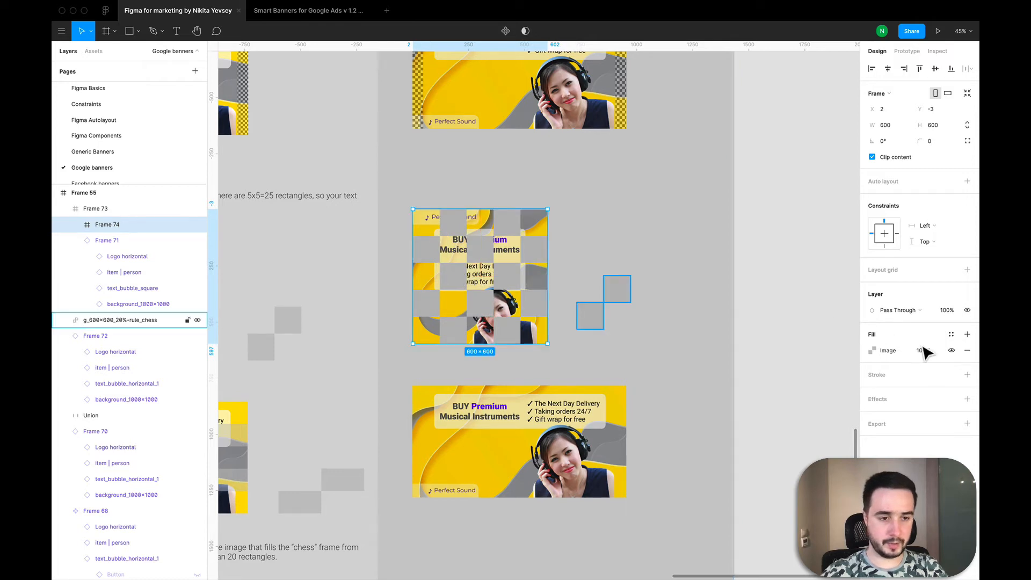
left_click(925, 351)
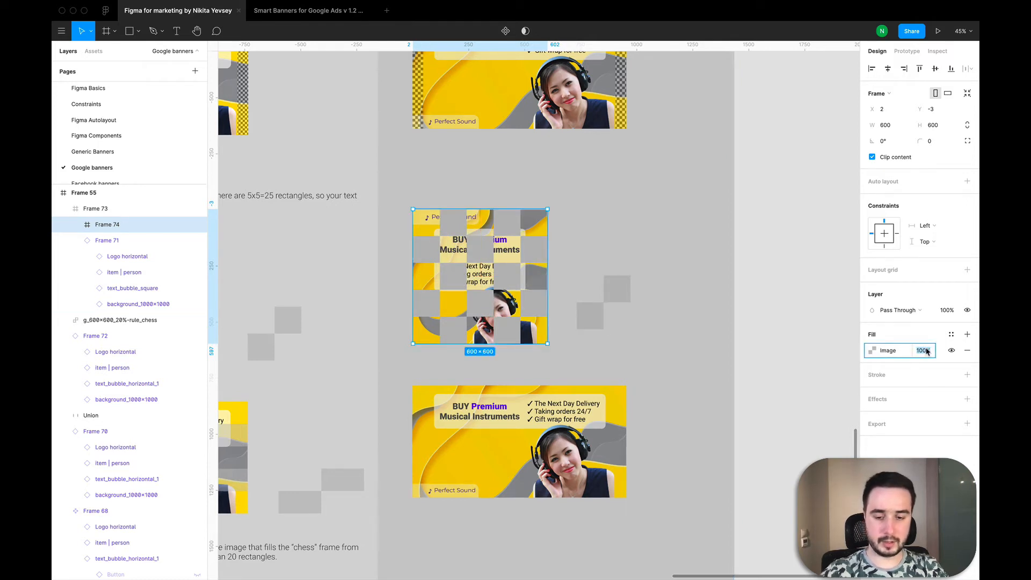
type("35")
key("Return")
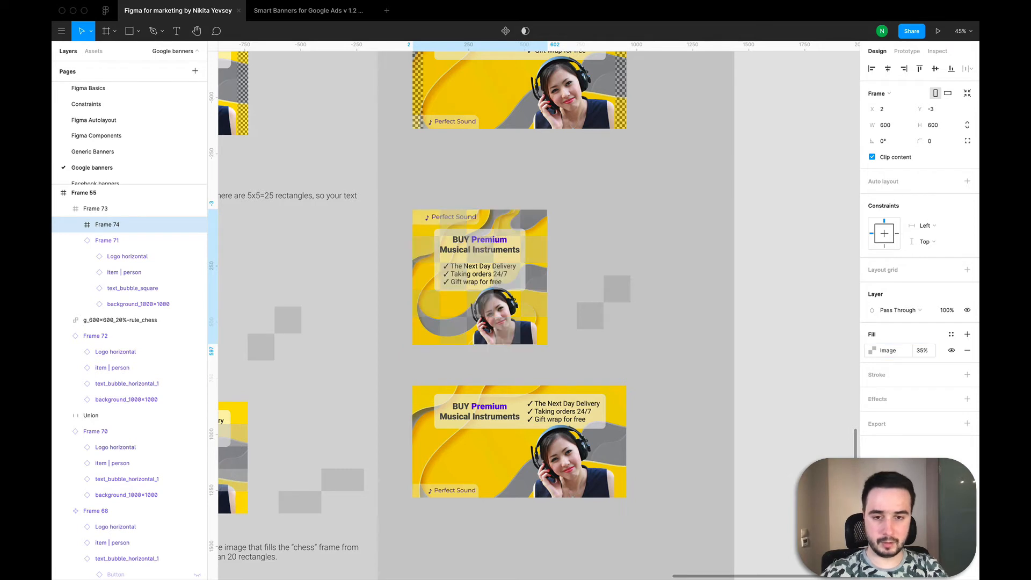
left_click(924, 353)
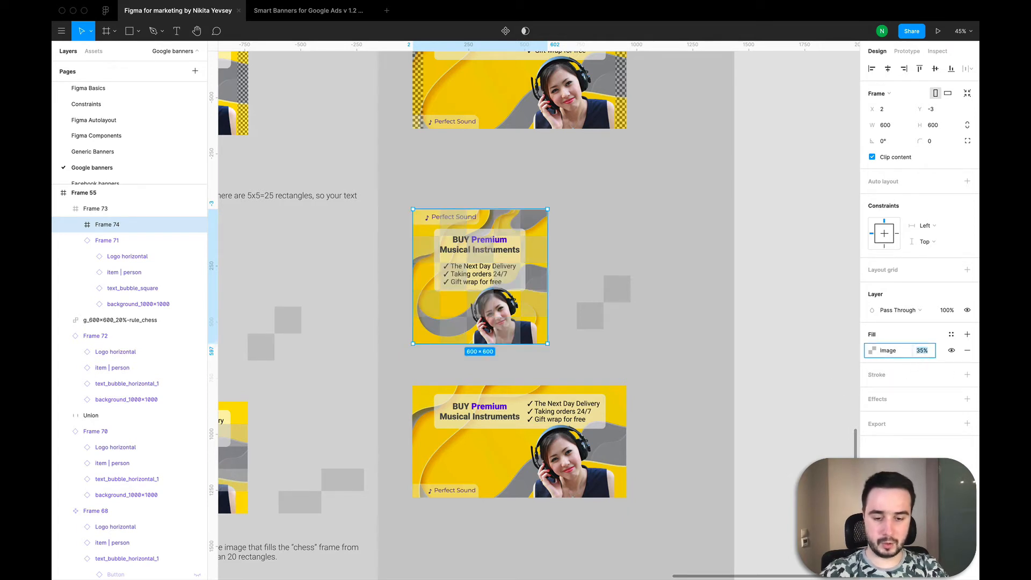
key("Return")
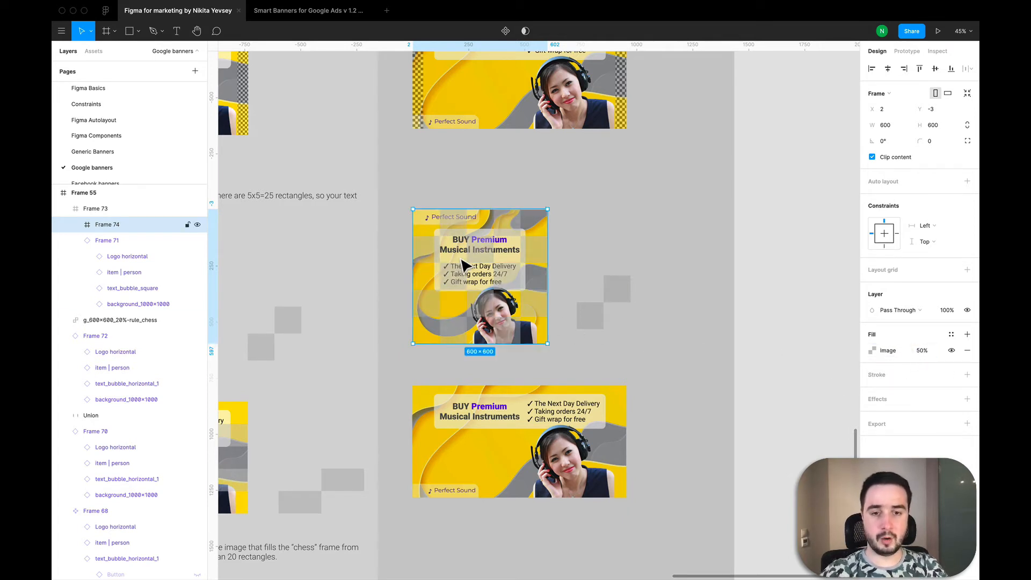
Step: Examine how much text the chess overlay's squares cover on the square banner and compare it with the example banner
left_click(627, 245)
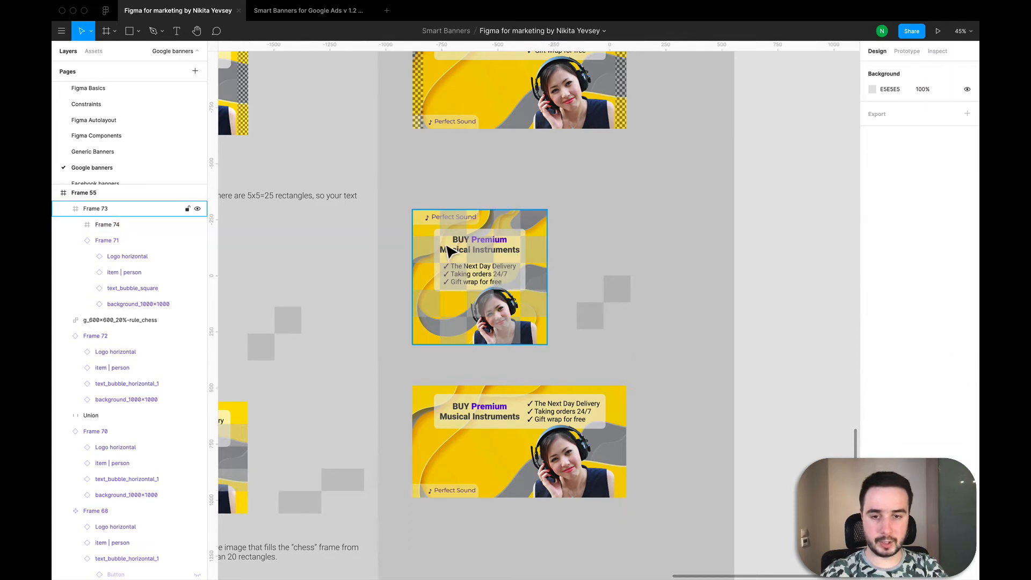
scroll(473, 272, "up", 5)
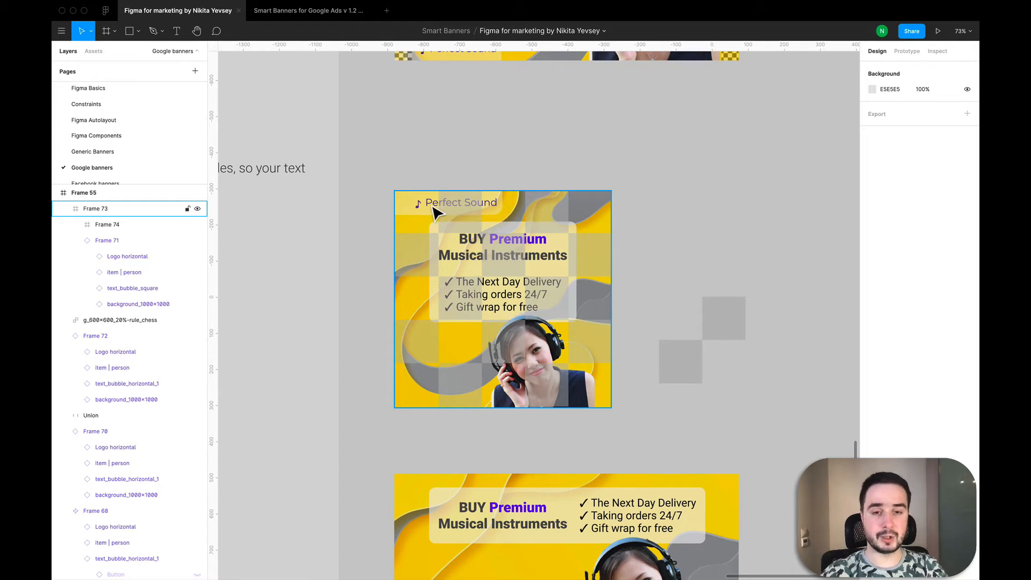
scroll(732, 236, "down", 5)
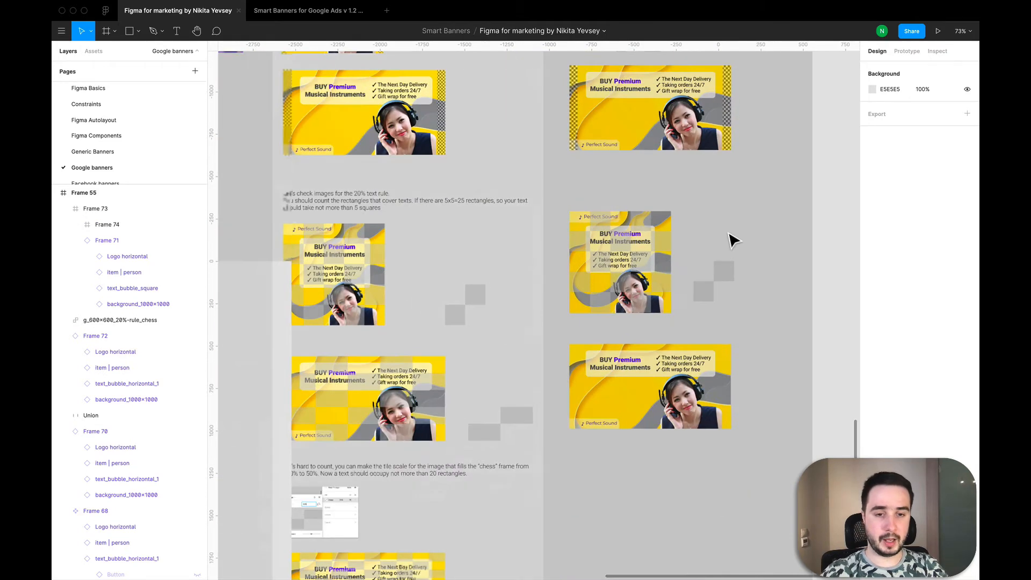
scroll(733, 239, "up", 1)
scroll(733, 239, "right", 1)
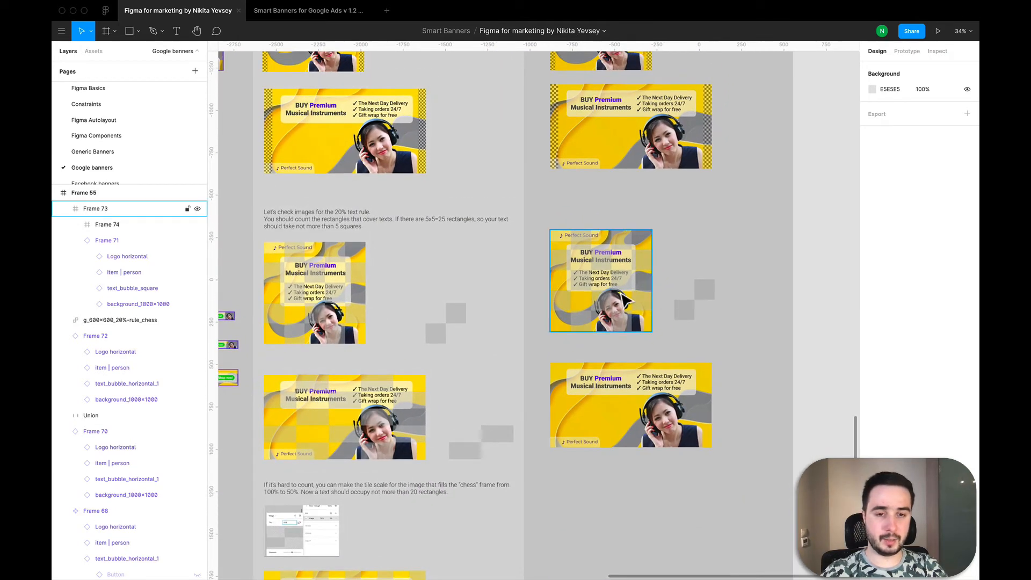
scroll(626, 301, "up", 2)
scroll(627, 301, "right", 1)
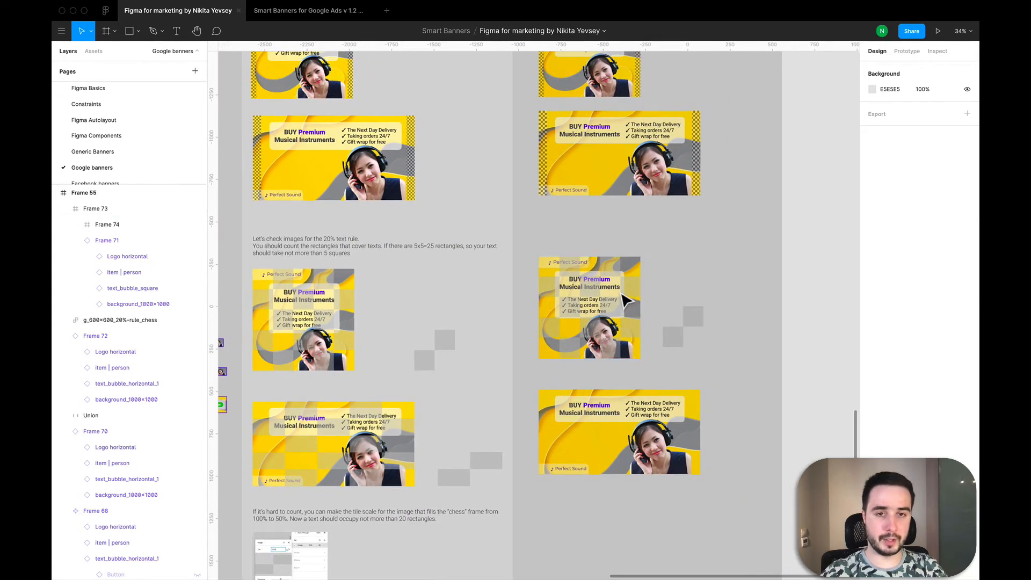
scroll(627, 301, "up", 2)
scroll(627, 301, "down", 3)
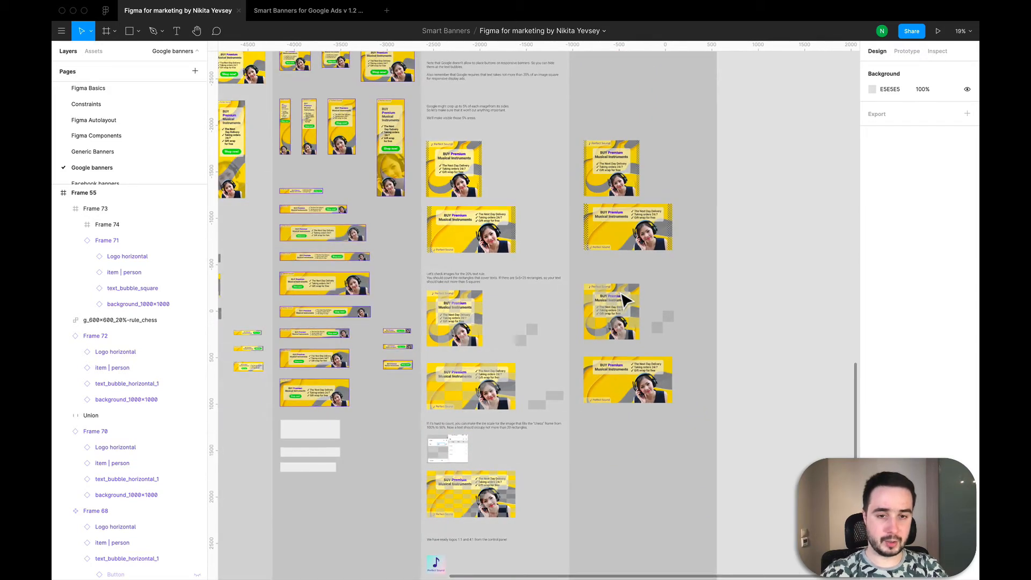
scroll(617, 317, "up", 5)
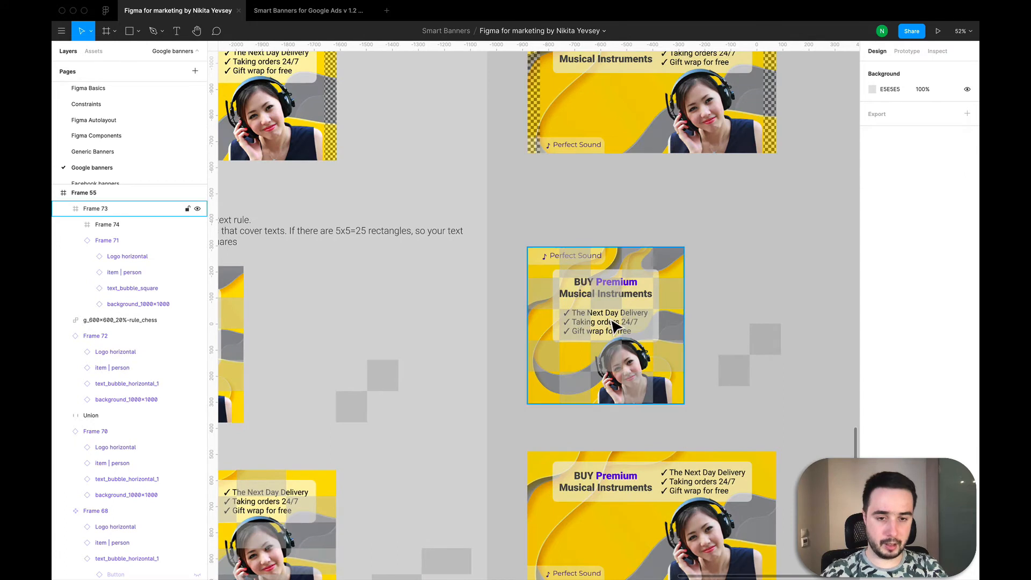
left_click(615, 325)
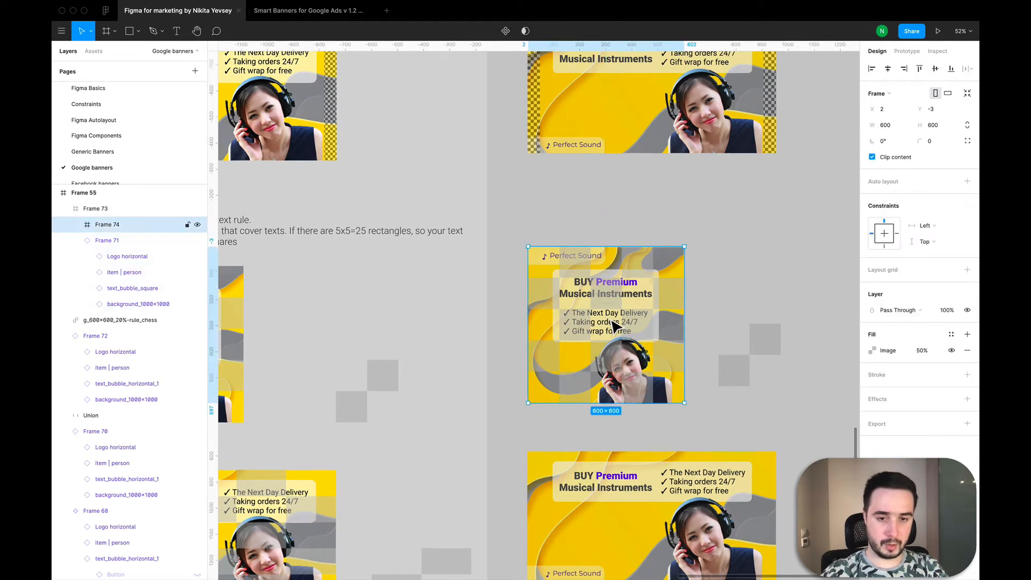
left_click(136, 256)
scroll(591, 264, "up", 5)
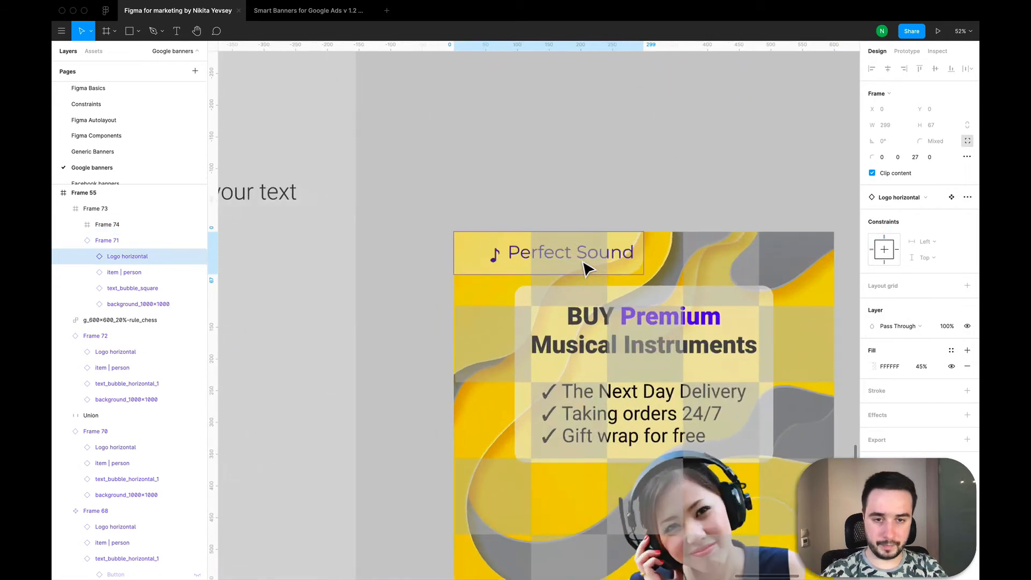
left_click(640, 278)
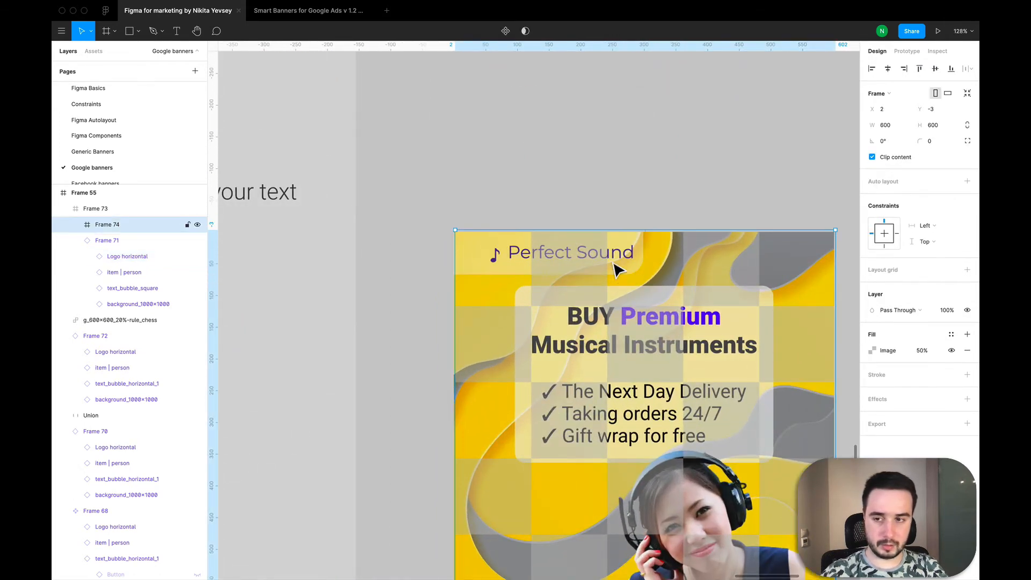
left_click(146, 257)
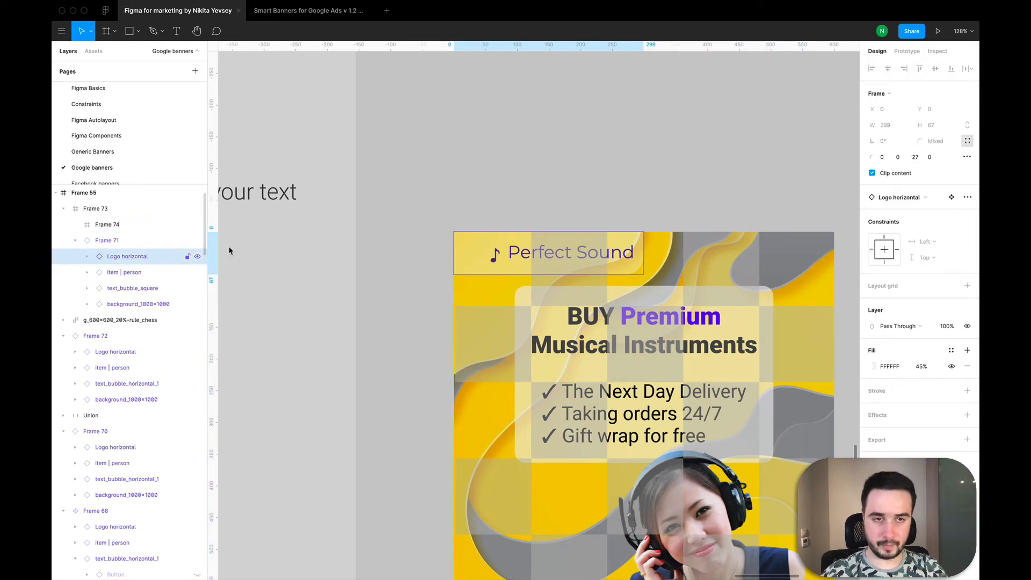
Step: Scale the horizontal logo in the original 600 × 600 banner component down to about 243 × 54
key("k")
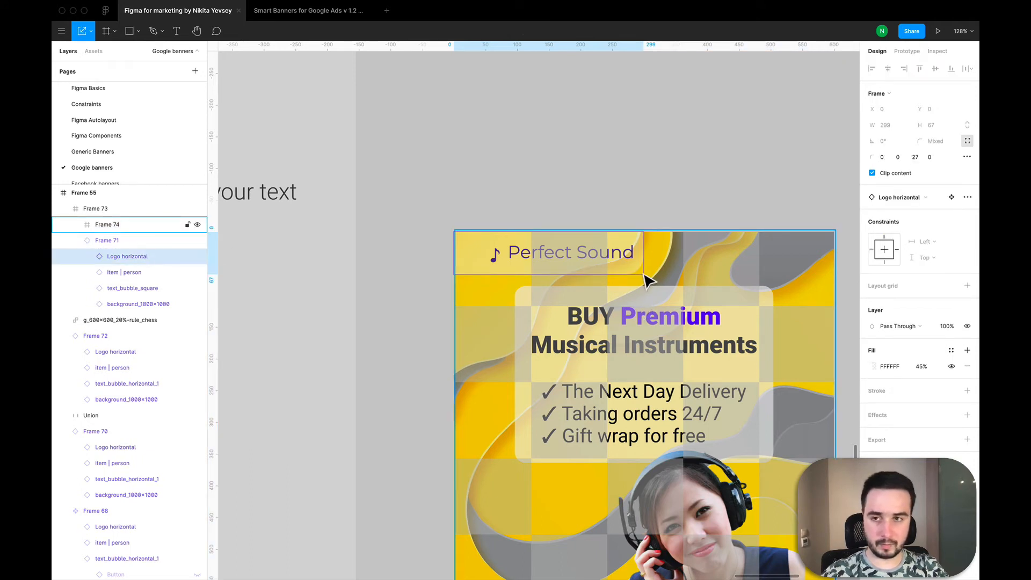
scroll(648, 279, "down", 5)
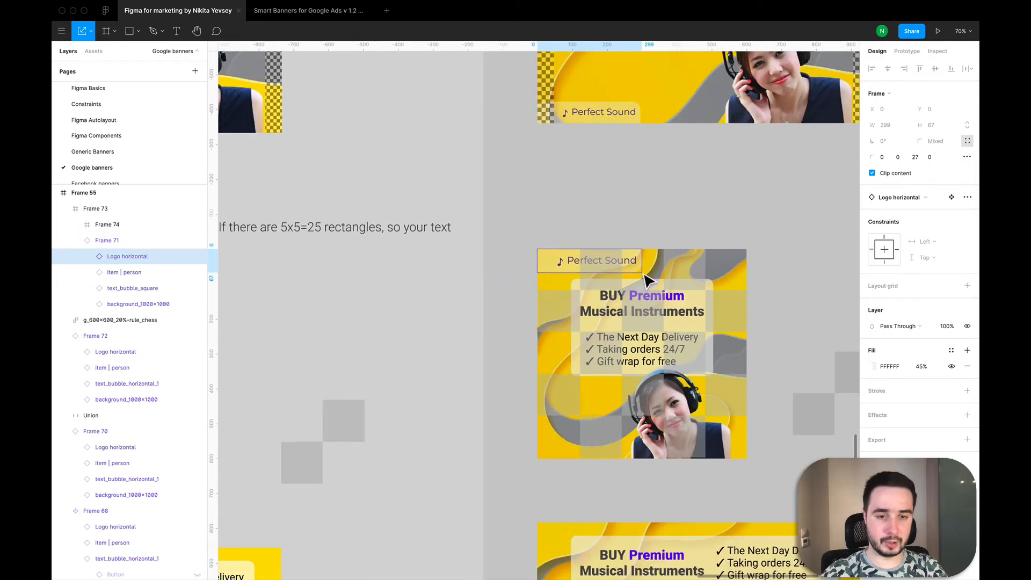
scroll(649, 279, "up", 10)
scroll(644, 281, "up", 10)
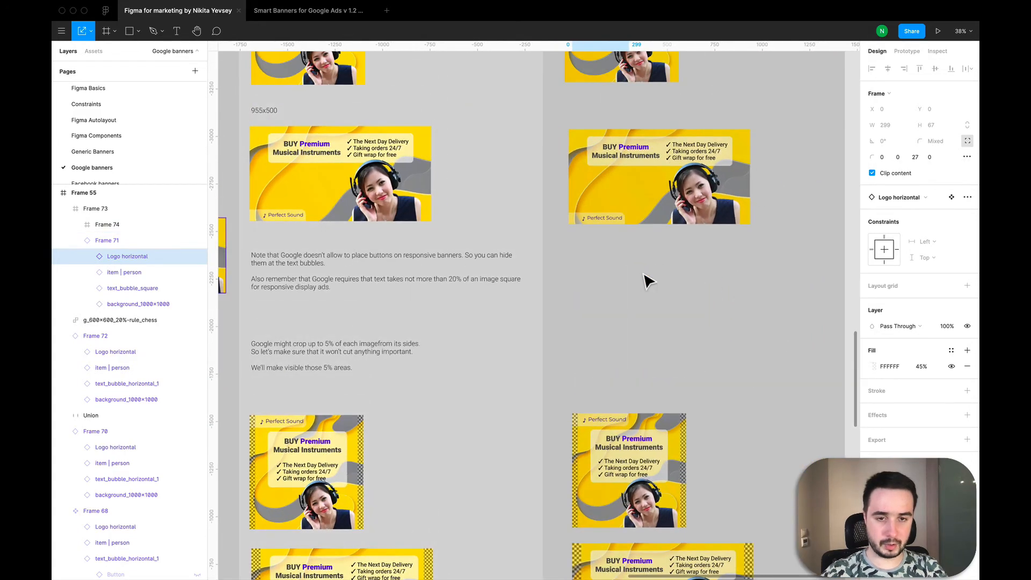
scroll(603, 207, "up", 5)
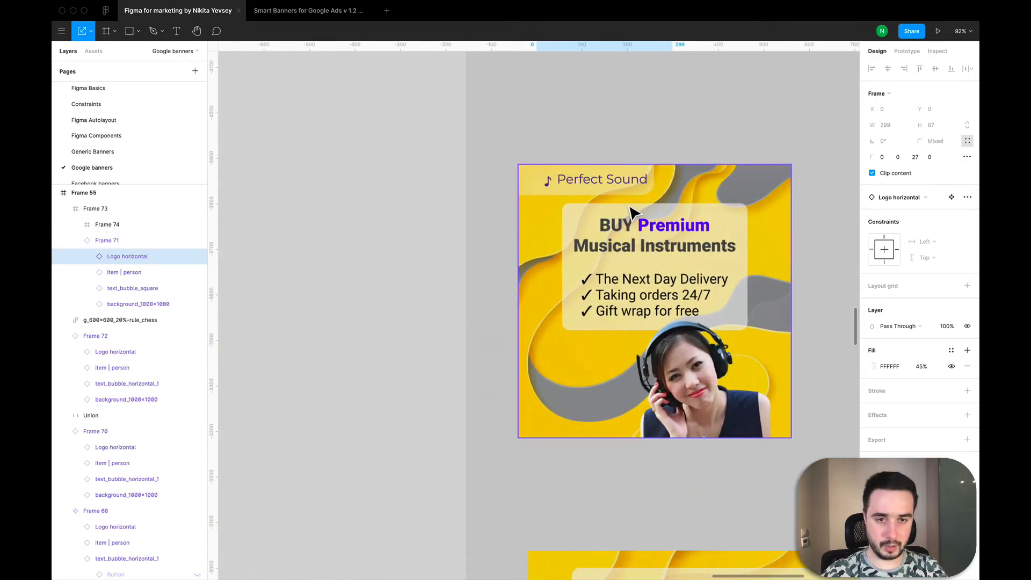
left_click(633, 205)
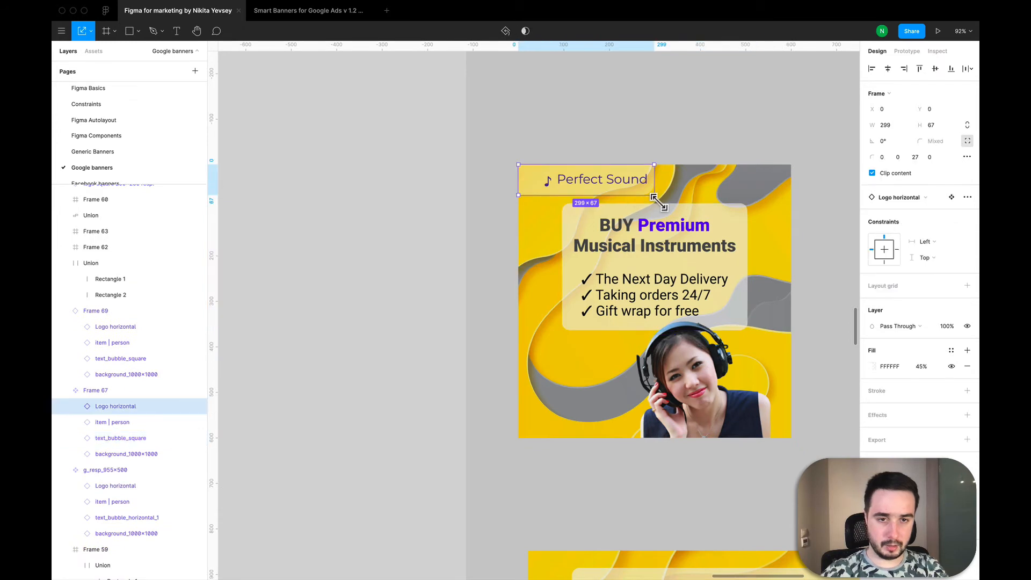
left_click_drag(654, 195, 635, 195)
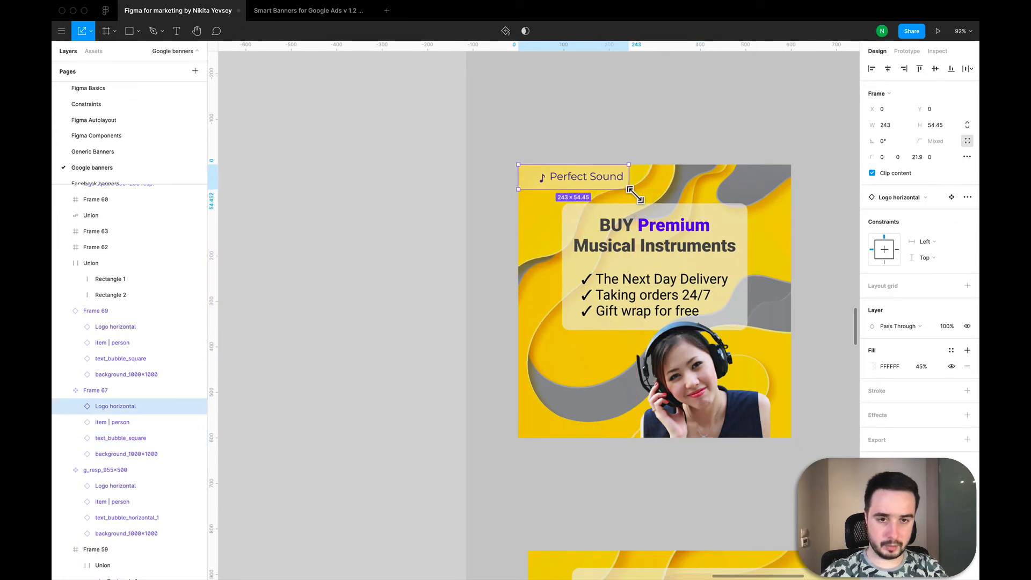
Step: Scale the original square banner's text bubble down to about 310 × 213 and check the text under the chess overlay
left_click(658, 217)
left_click_drag(660, 338, 656, 305)
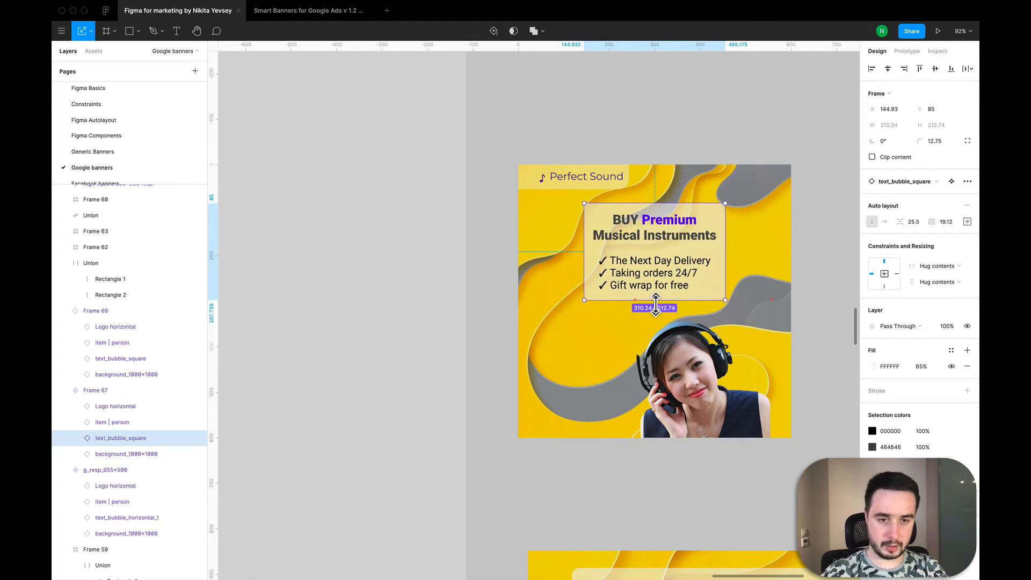
left_click(499, 209)
scroll(500, 210, "down", 5)
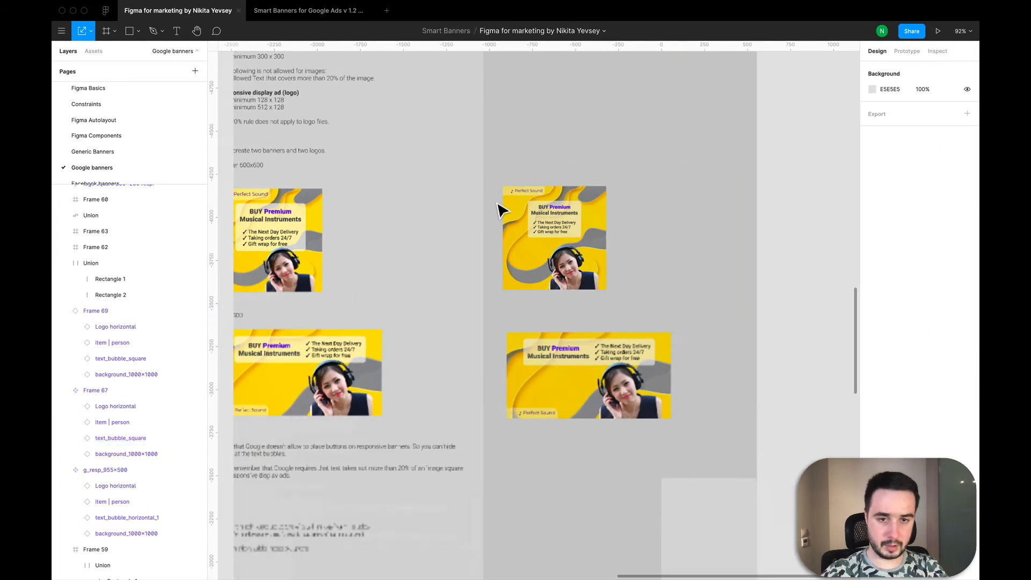
scroll(500, 210, "down", 15)
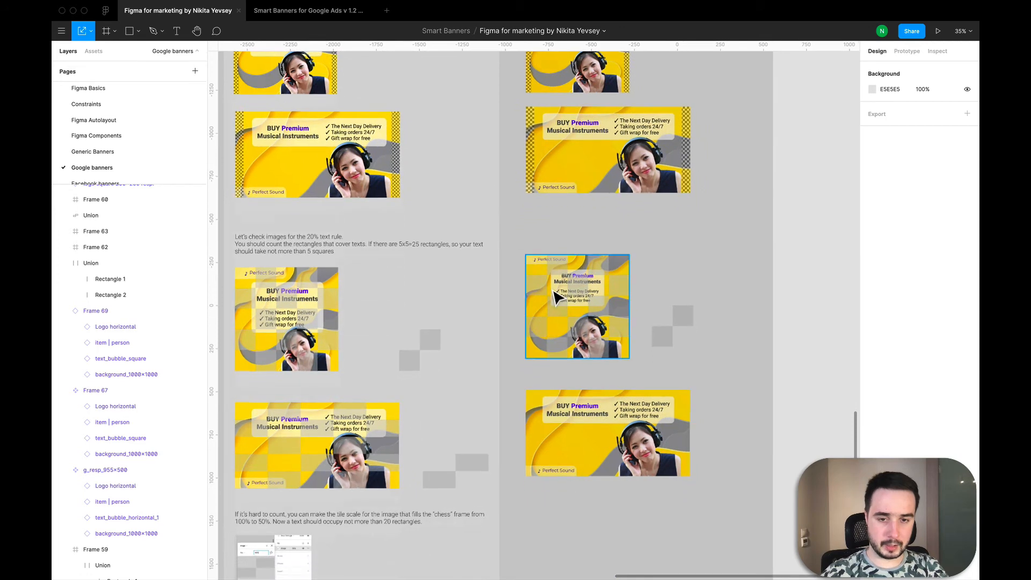
scroll(556, 297, "up", 5)
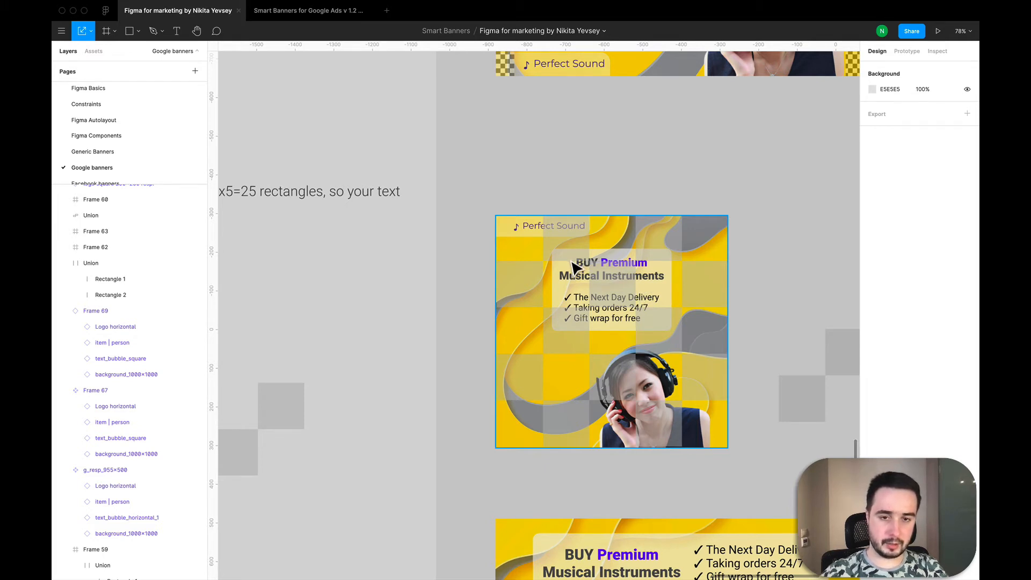
Step: Scale the horizontal logo in the original square banner component down slightly further
scroll(574, 266, "up", 15)
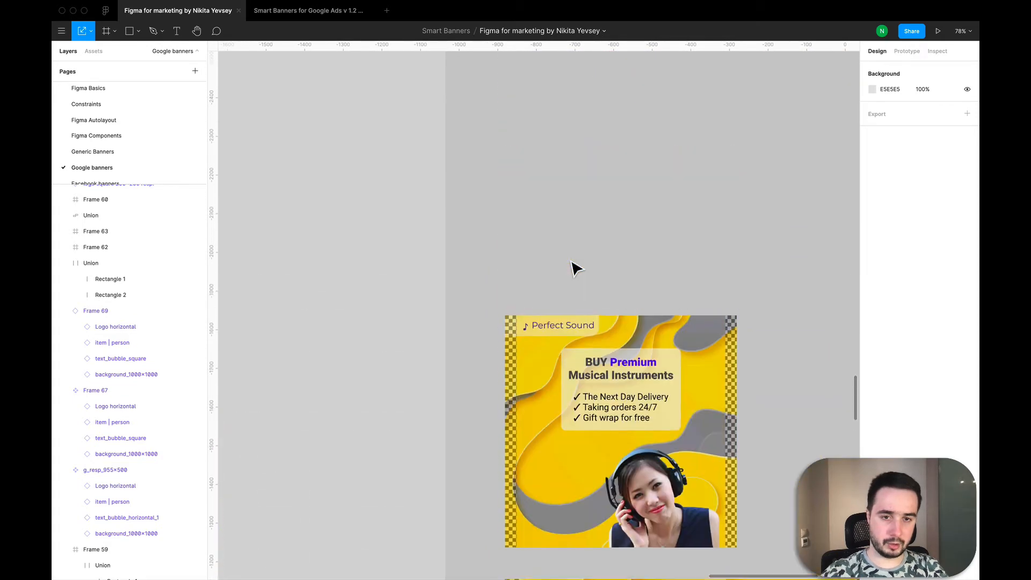
scroll(574, 266, "up", 8)
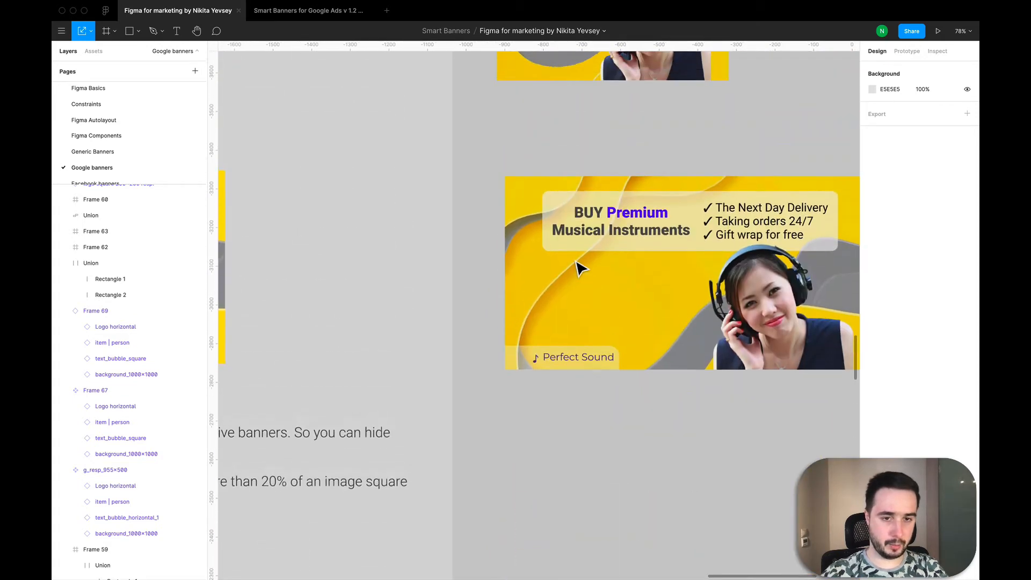
scroll(612, 237, "up", 8)
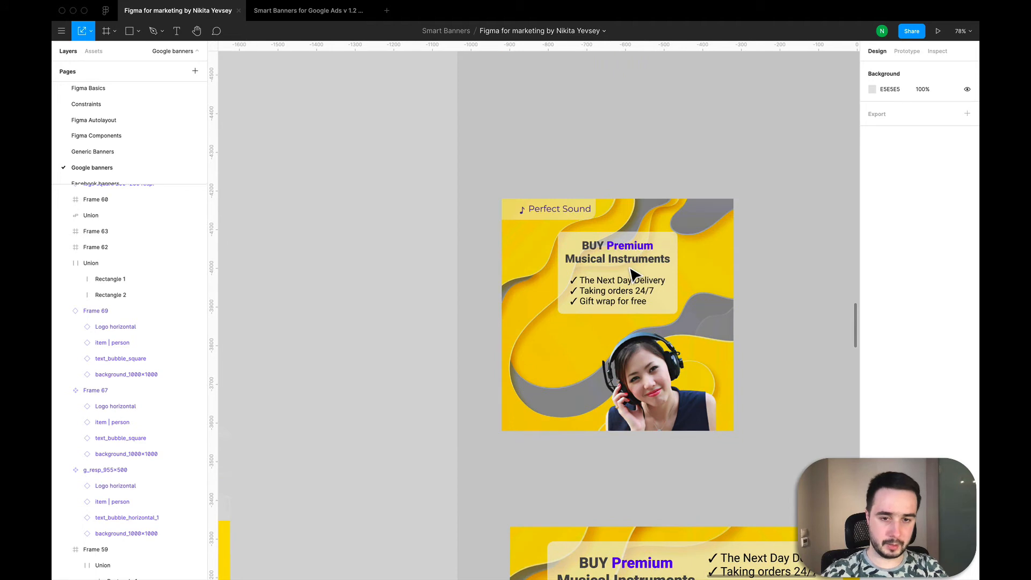
left_click(634, 275)
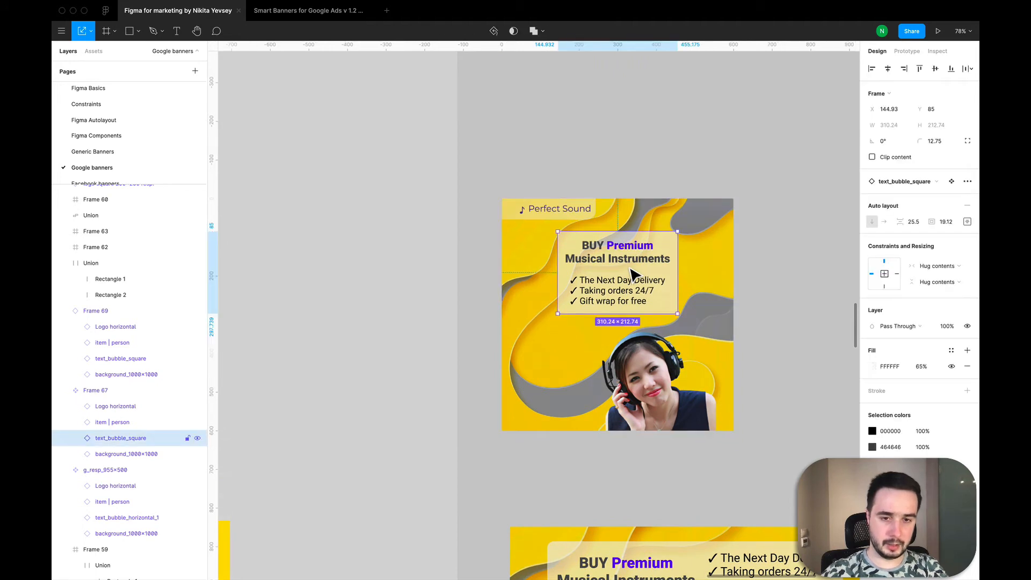
double_click(558, 230)
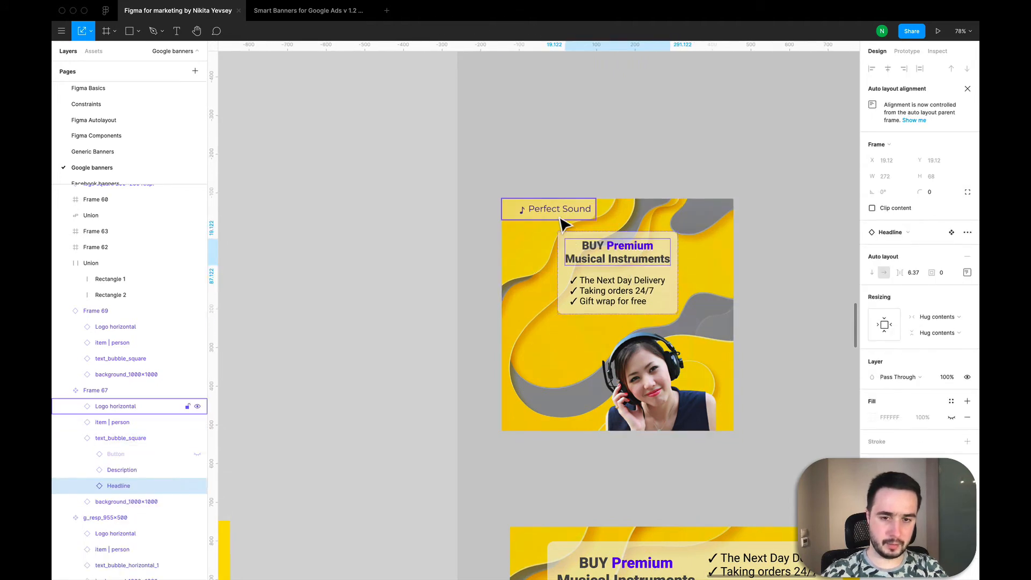
left_click(561, 217)
double_click(597, 220)
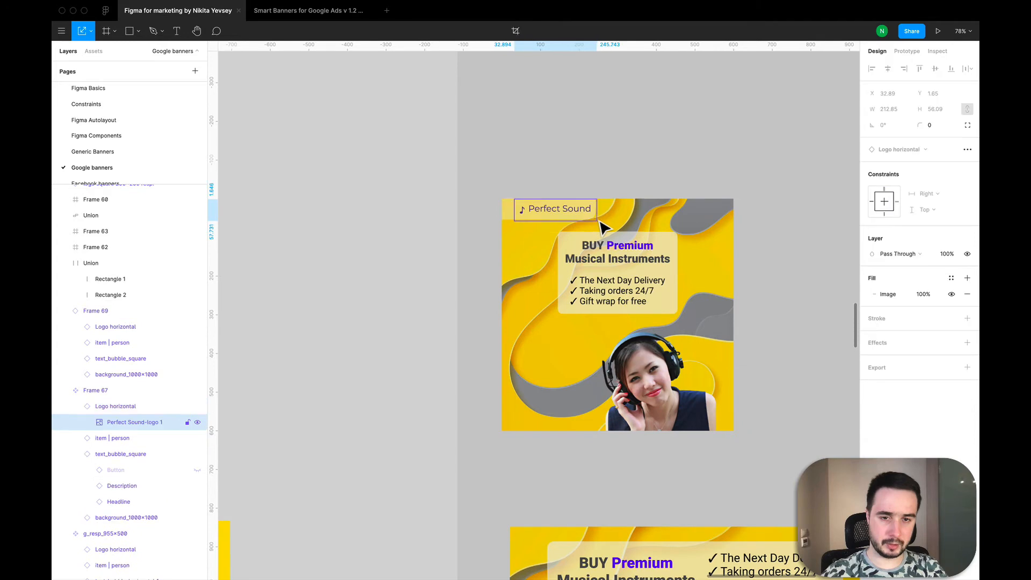
left_click(509, 213)
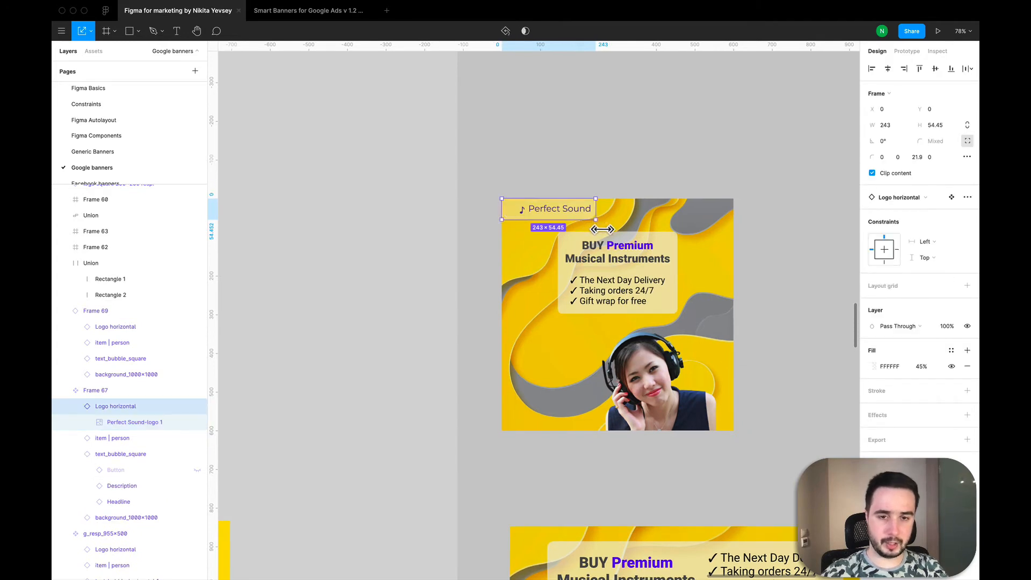
left_click_drag(597, 221, 586, 217)
Step: Scale the original square banner's text bubble down further to about 291 × 199, keeping it centred
left_click(616, 262)
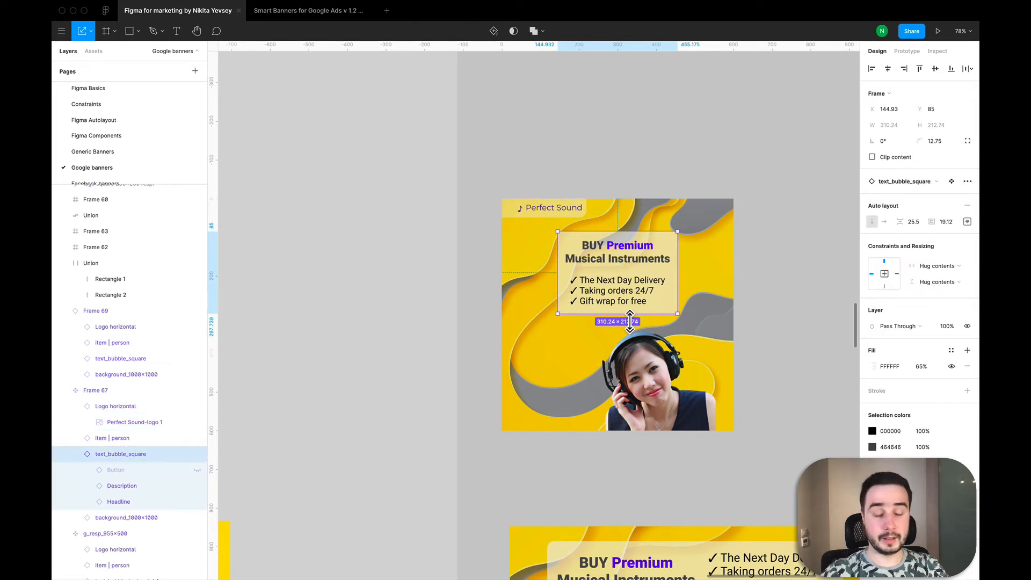
left_click_drag(630, 319, 630, 313)
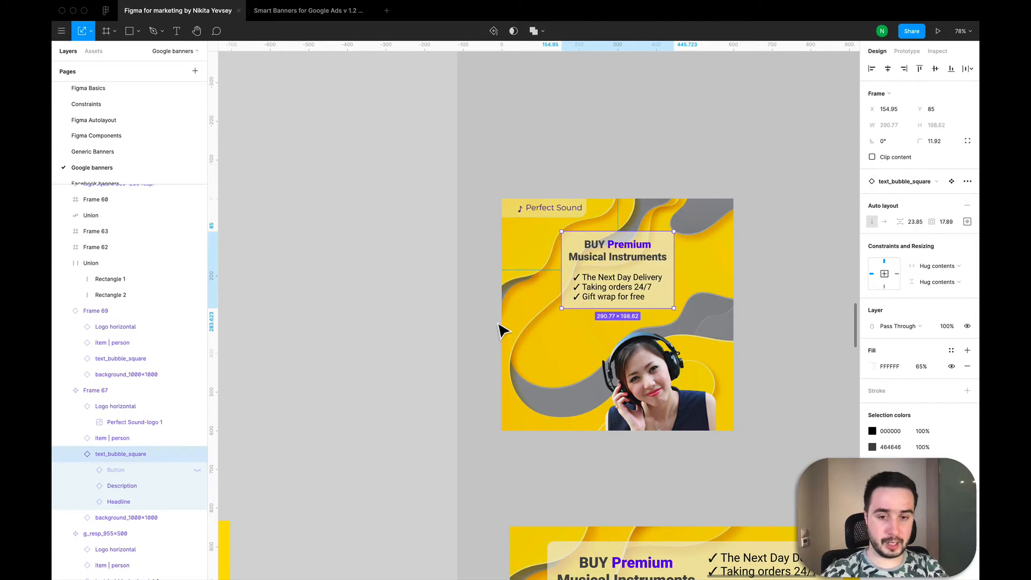
left_click(594, 149)
Step: Examine the resized text and logo against the chess overlay squares and compare with the example banners for the 20% rule
scroll(594, 150, "down", 5)
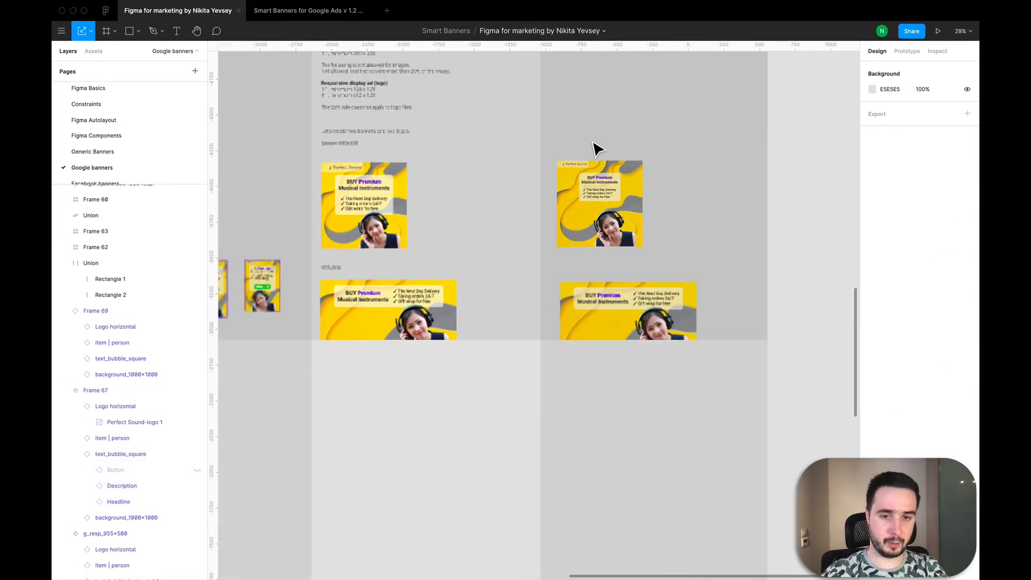
scroll(597, 150, "down", 3)
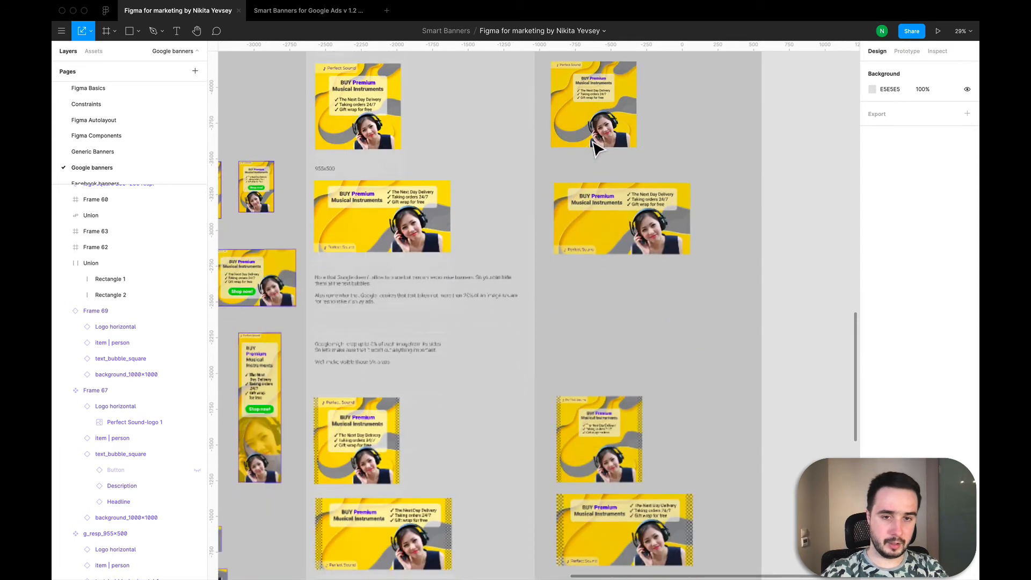
scroll(597, 149, "down", 3)
scroll(607, 497, "up", 5)
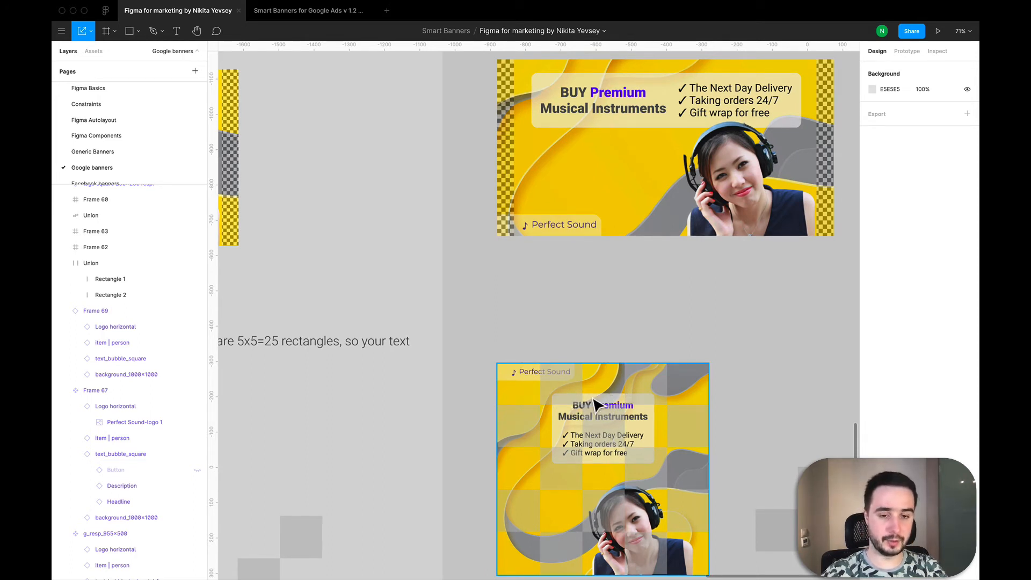
scroll(597, 404, "down", 5)
scroll(596, 404, "down", 4)
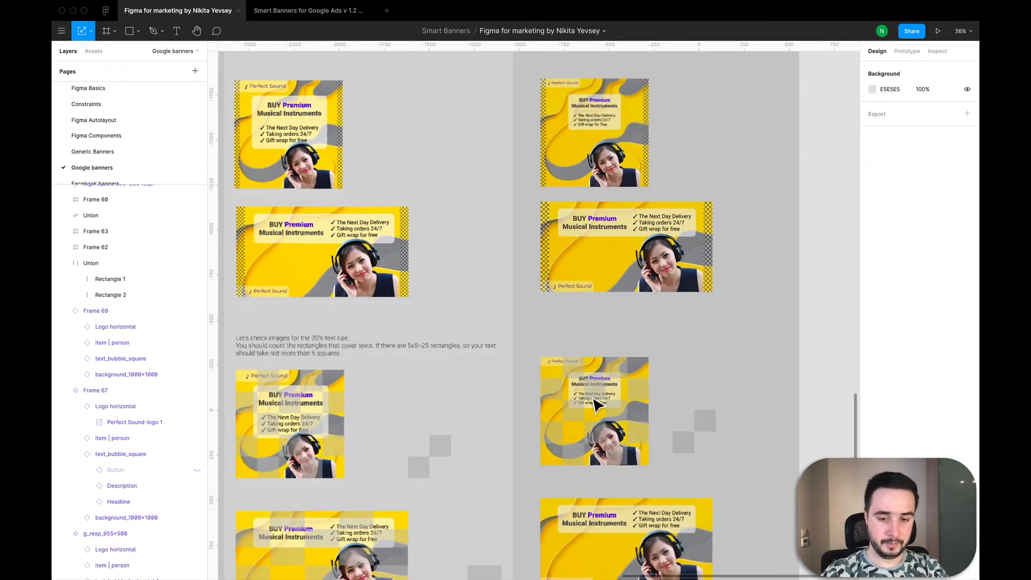
scroll(596, 404, "down", 3)
scroll(596, 404, "left", 2)
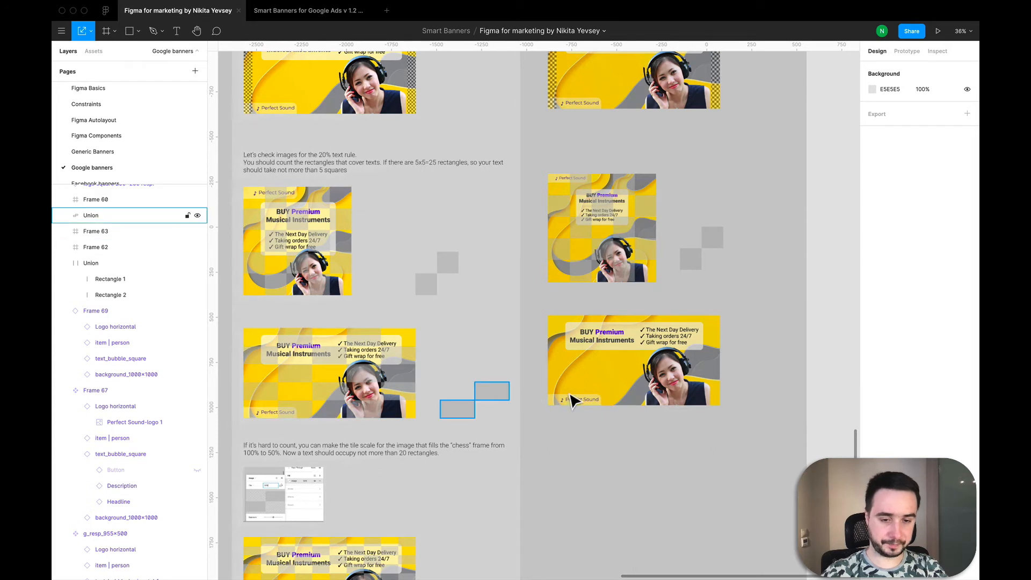
Step: Place a rectangle beside the 955 × 500 horizontal banner and set its width to 955/5
scroll(655, 395, "right", 5)
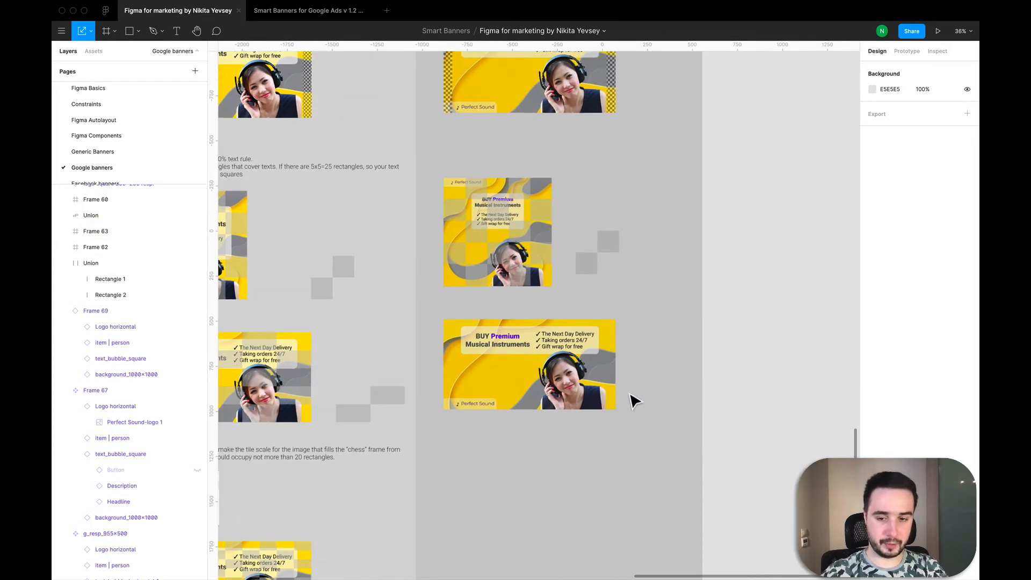
key("r")
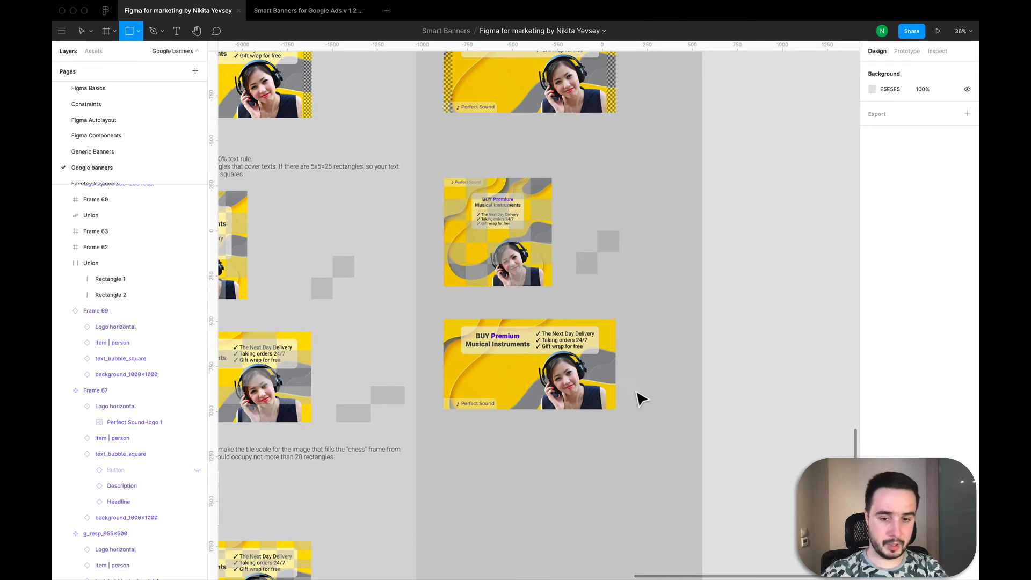
left_click(637, 392)
left_click(885, 109)
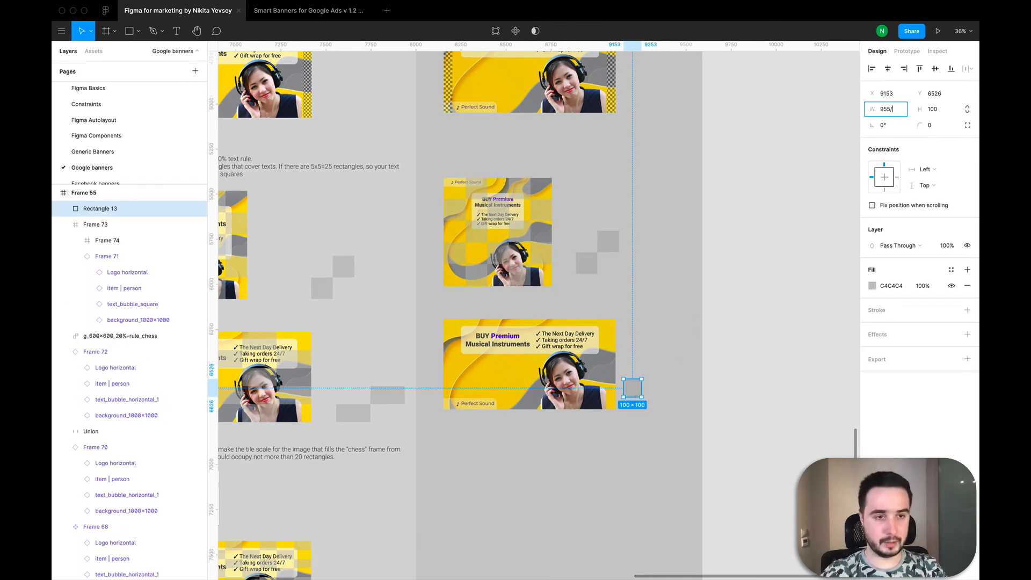
type("955/5")
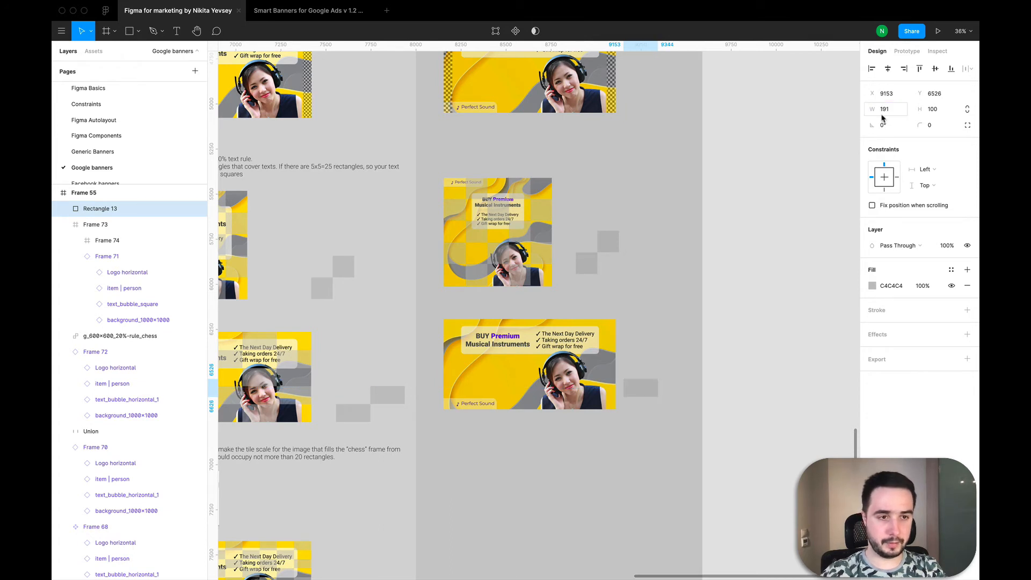
Step: Set the rectangle's height to 100 and check it against the horizontal banner's dimensions
left_click(933, 109)
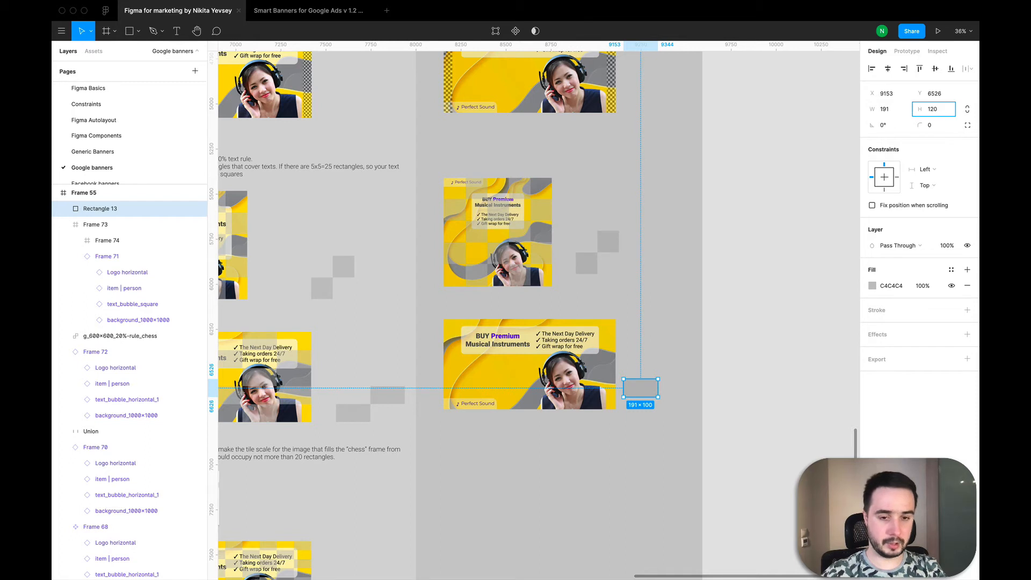
key("Return")
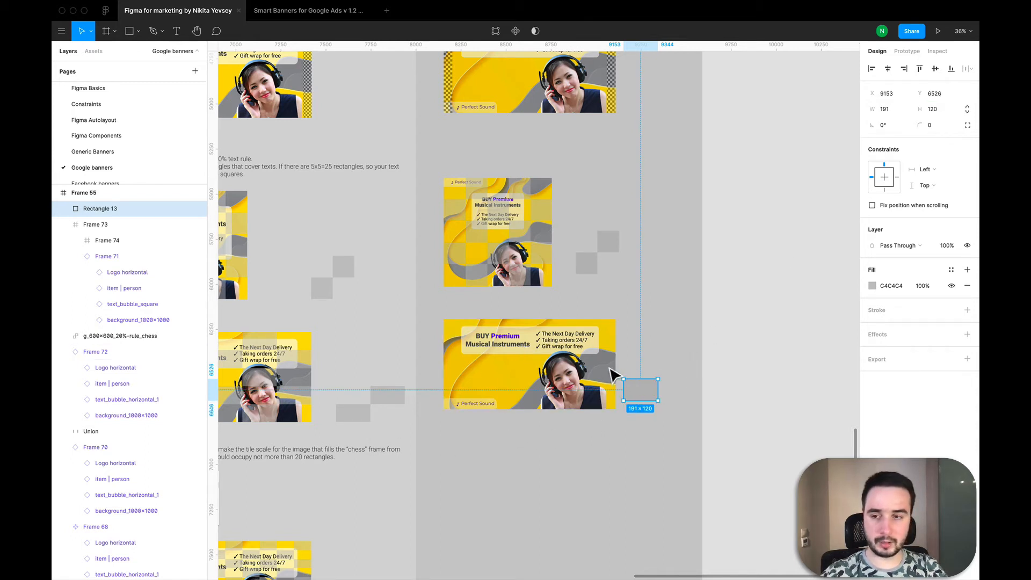
left_click(946, 113)
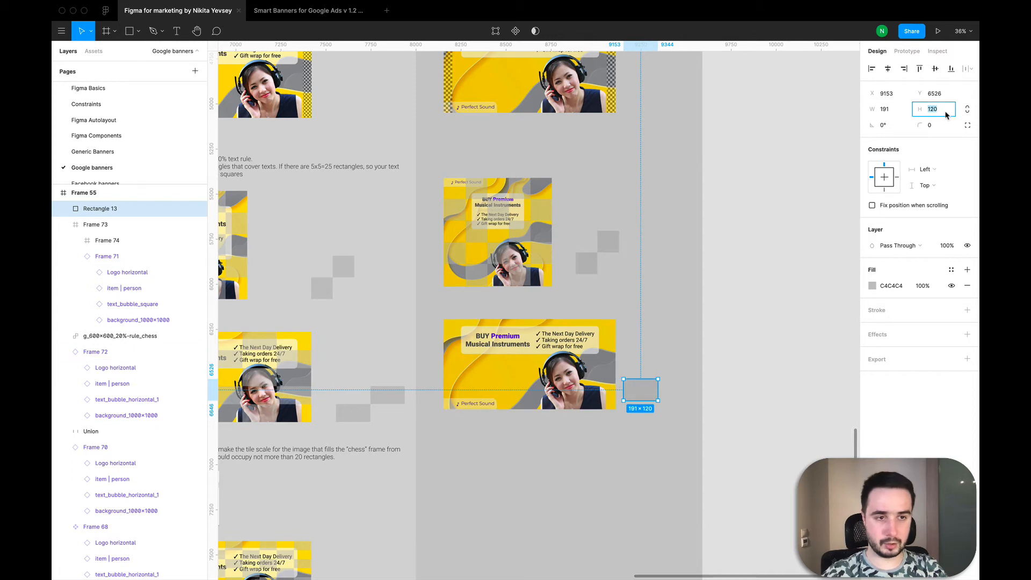
type("100")
key("Return")
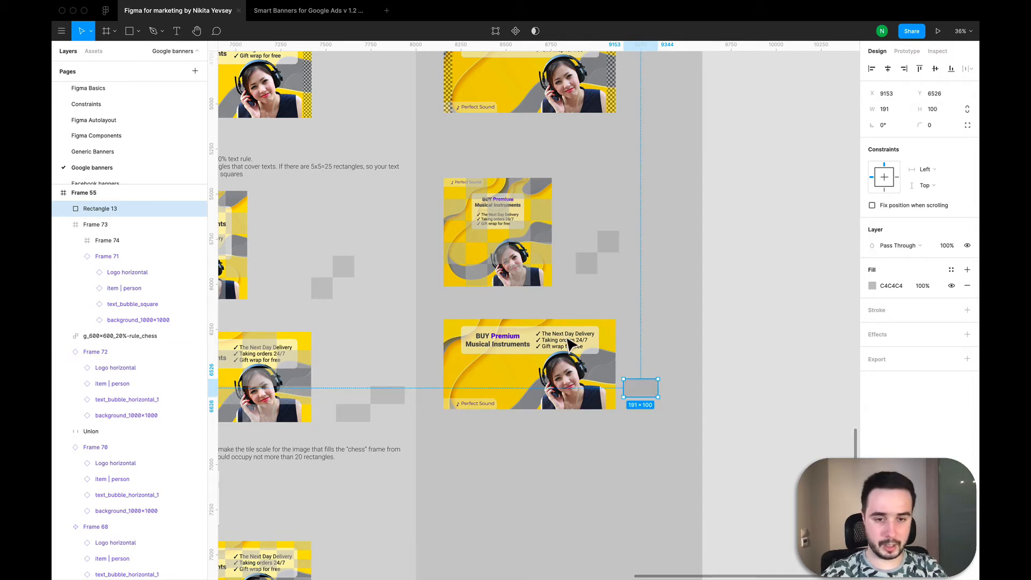
left_click(573, 366)
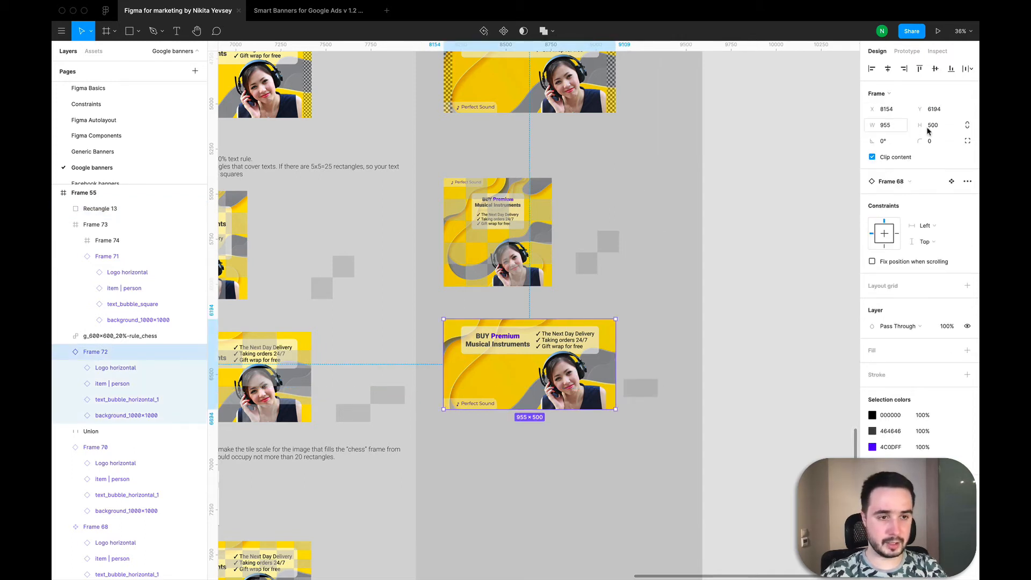
Step: Duplicate the 191 × 100 rectangle, place the copy corner to corner diagonally above it, and combine both into a union
left_click(651, 394)
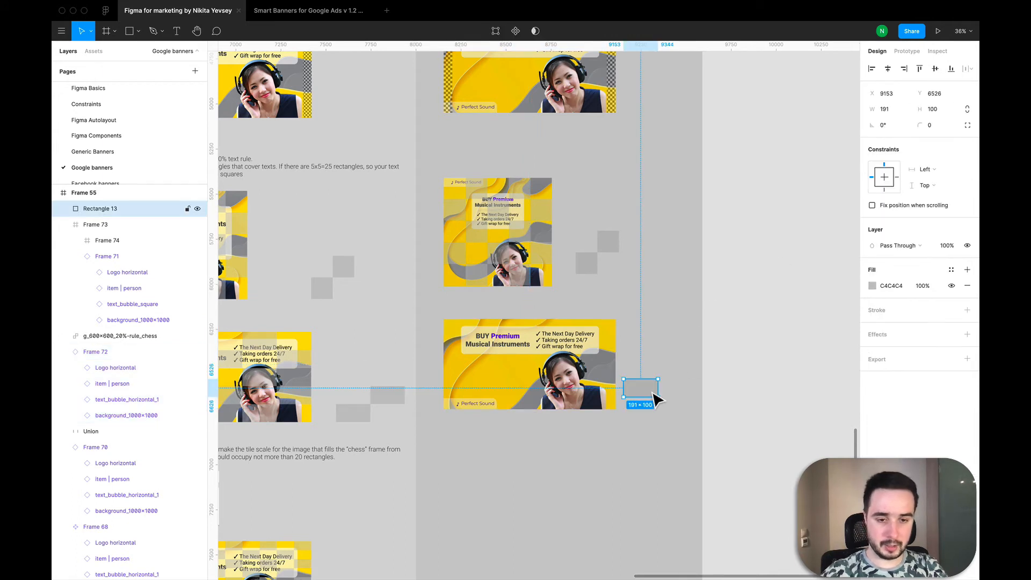
key("super+v")
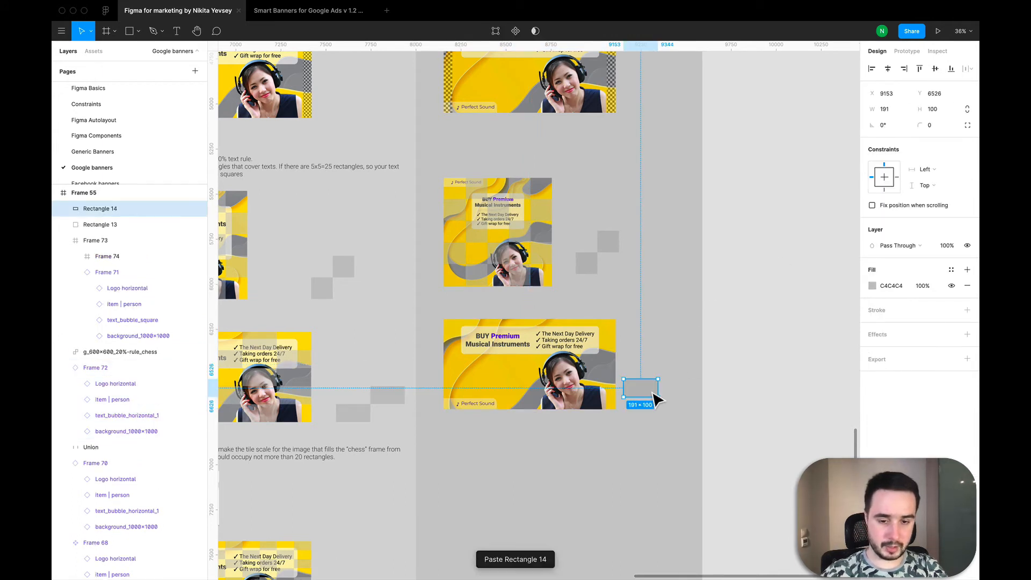
left_click_drag(656, 397, 682, 378)
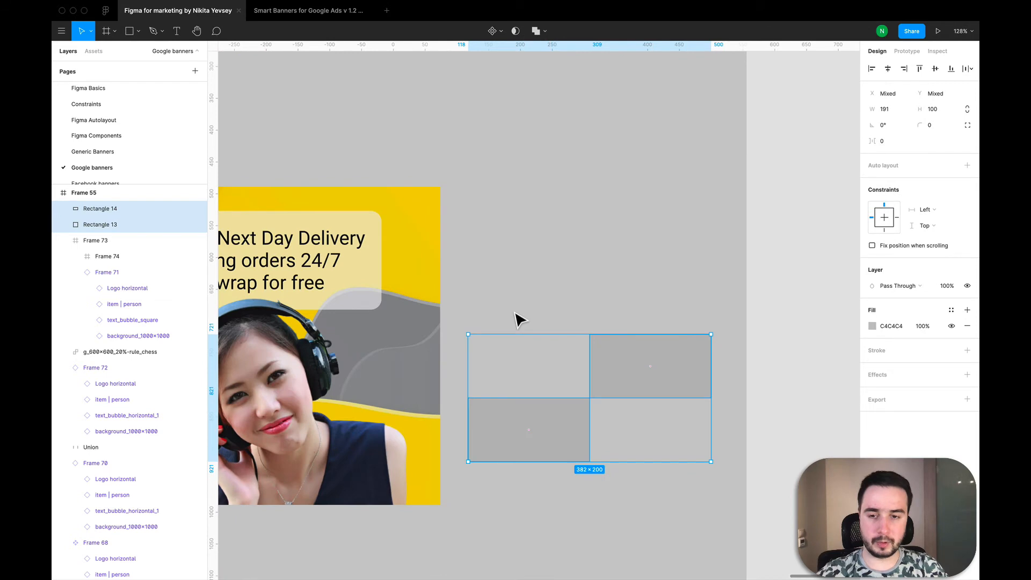
scroll(519, 320, "down", 5)
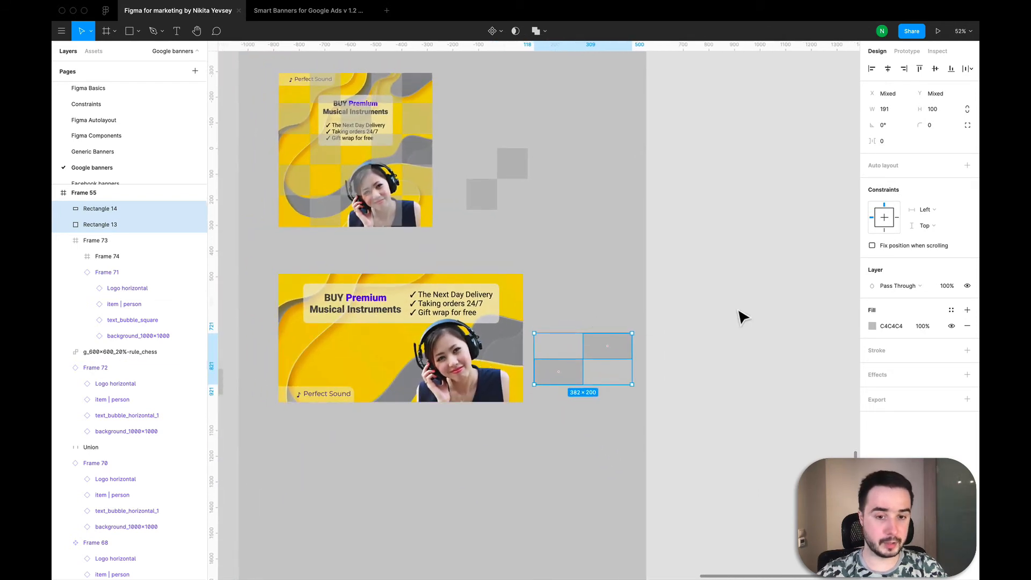
left_click(536, 30)
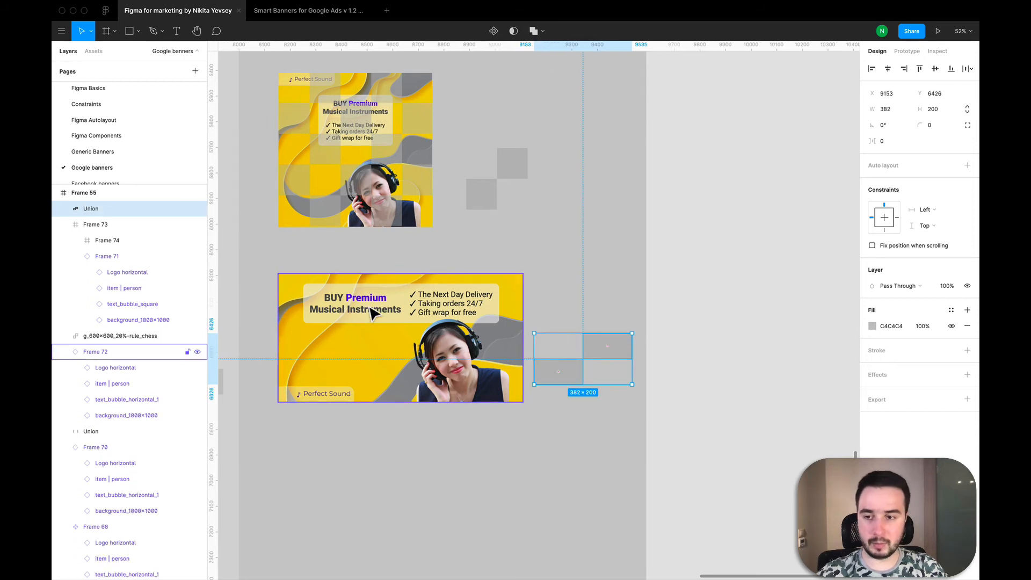
Step: Rename the new union as g_950x500_20%-rule_chess, reusing the name of the square banner's chess layer
left_click(106, 336)
double_click(106, 335)
key("super+c")
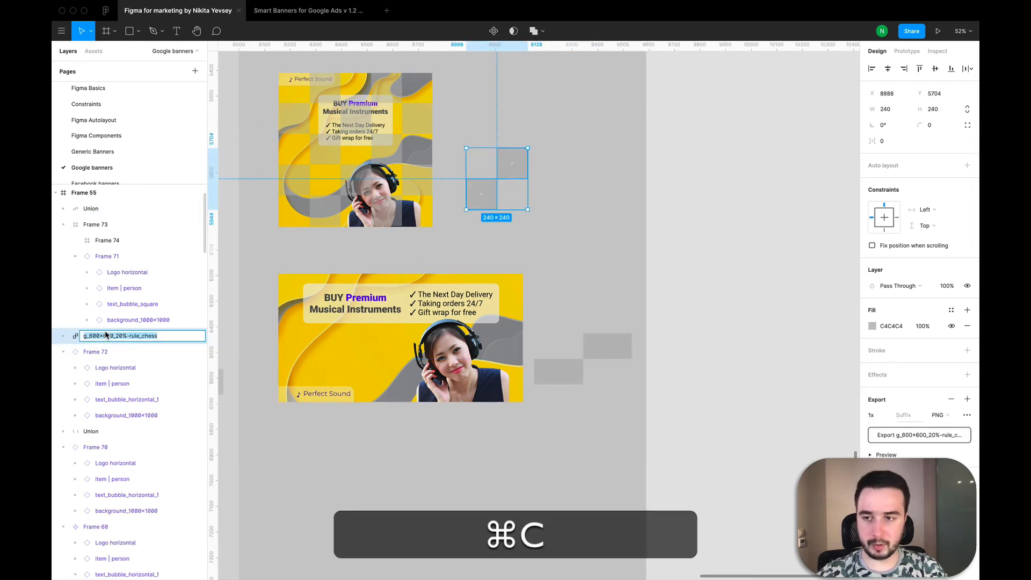
double_click(97, 214)
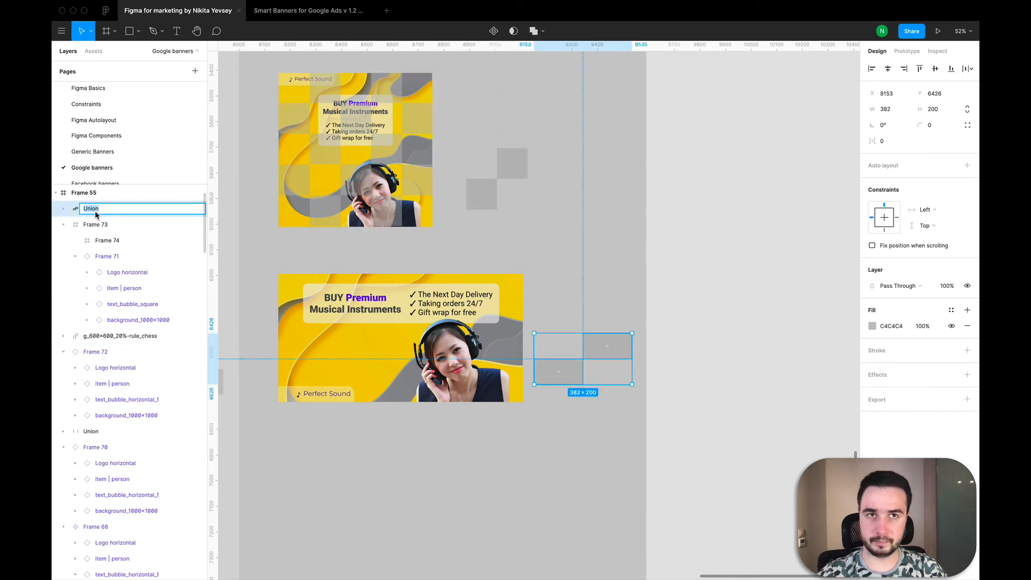
key("super+v")
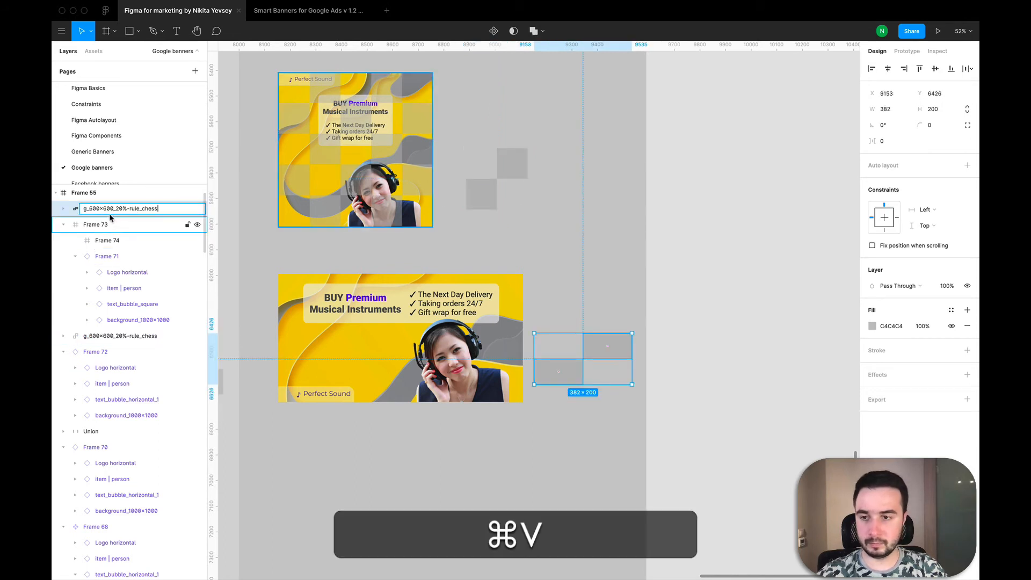
left_click(100, 209)
key("BackSpace")
key("BackSpace")
key("BackSpace")
key("BackSpace")
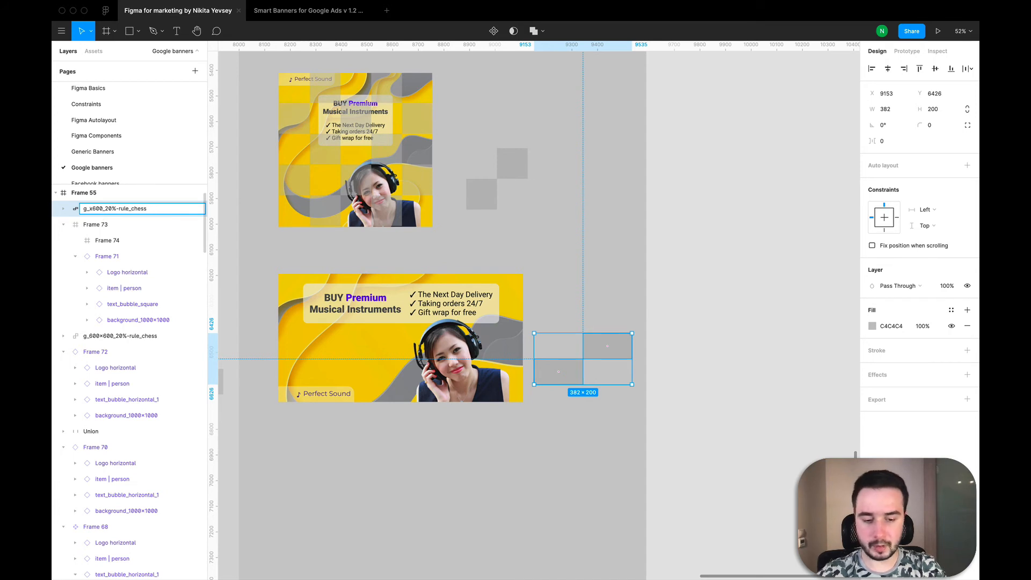
type("950")
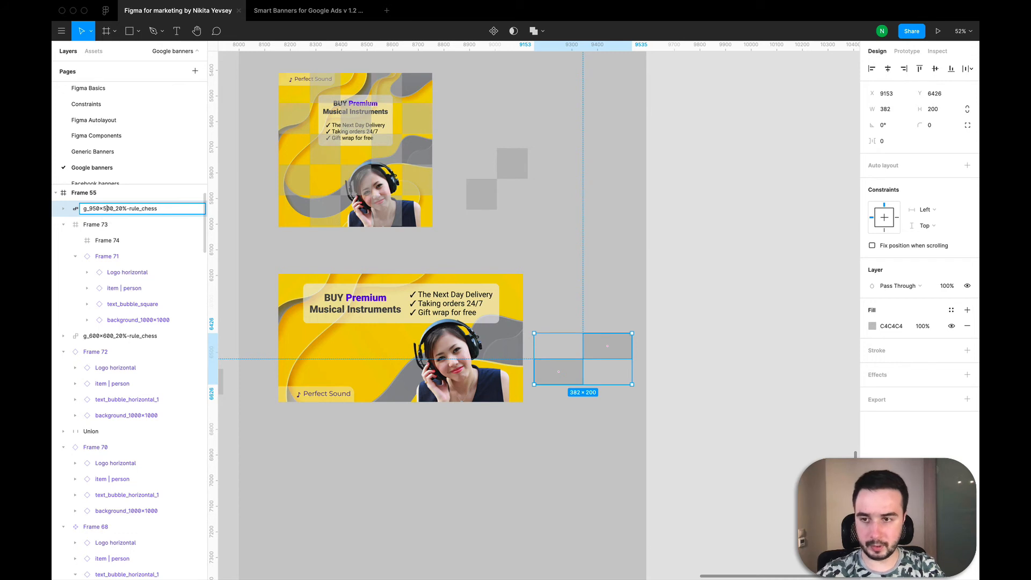
key("Return")
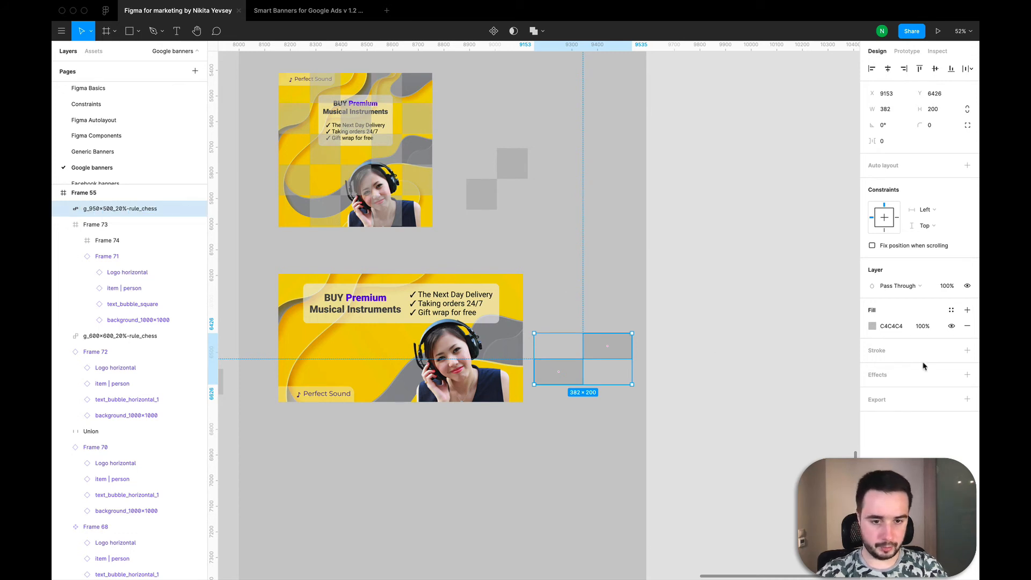
Step: Export the g_950x500_20%-rule_chess union as a 1x PNG into the Examples for the course folder
left_click(968, 400)
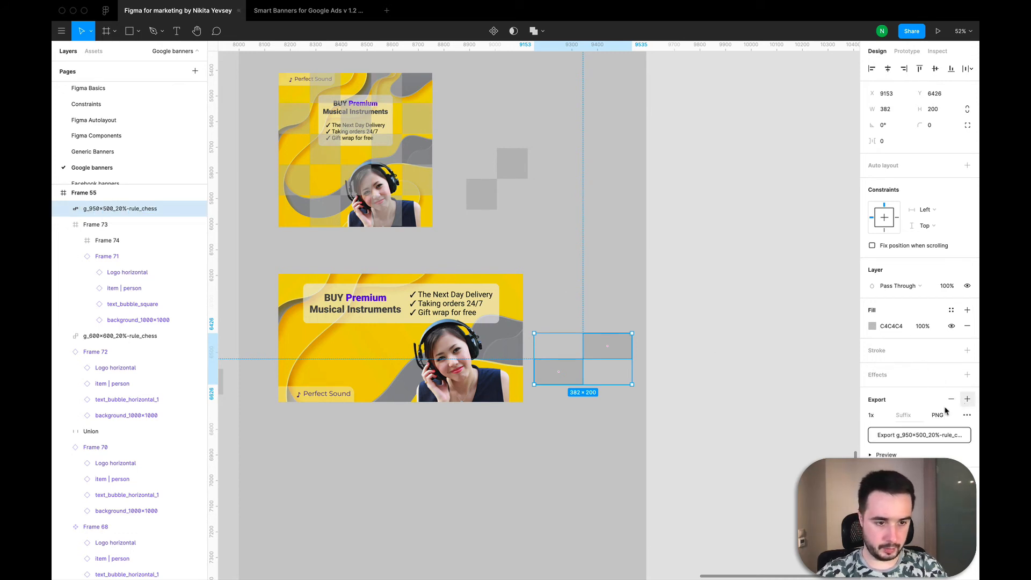
left_click(924, 435)
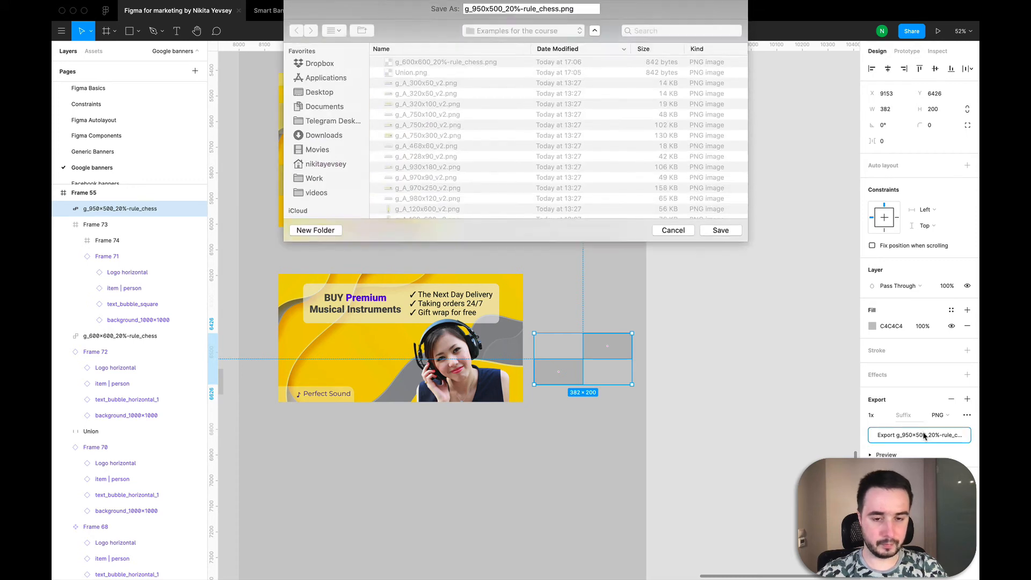
left_click(721, 236)
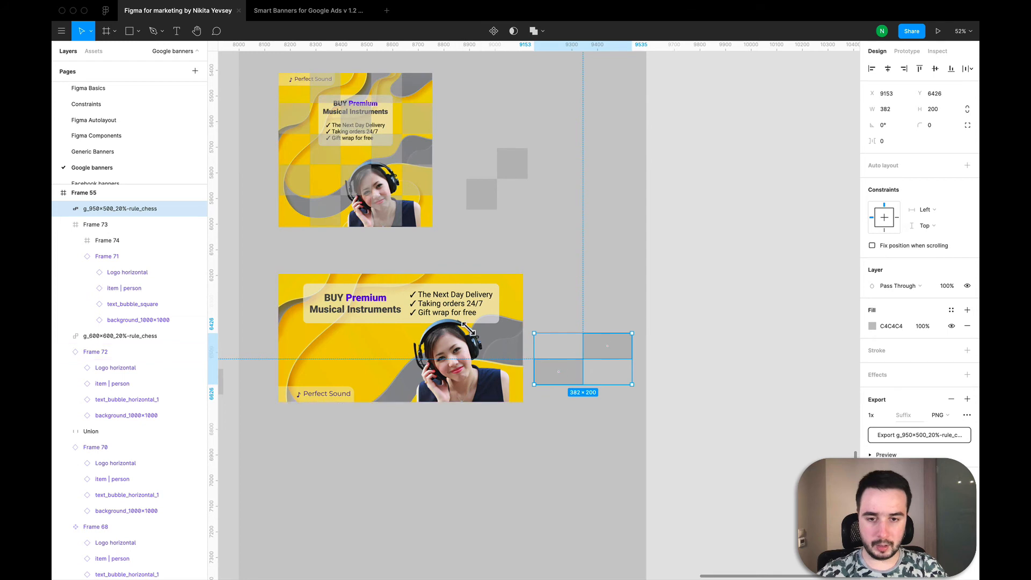
Step: Wrap the horizontal banner instance in a new frame and expand that frame's layer contents
left_click(329, 350)
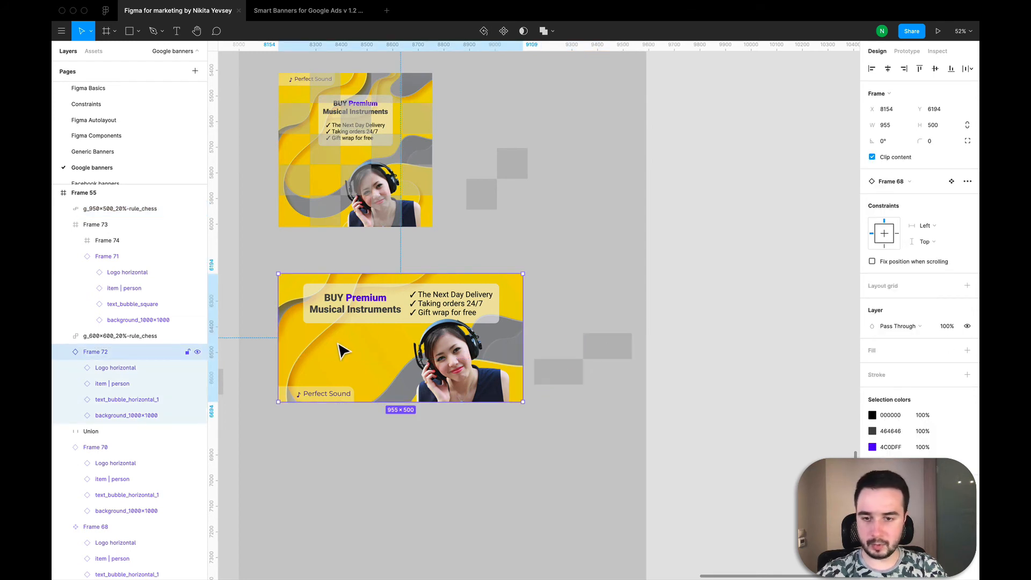
right_click(338, 350)
left_click(350, 359)
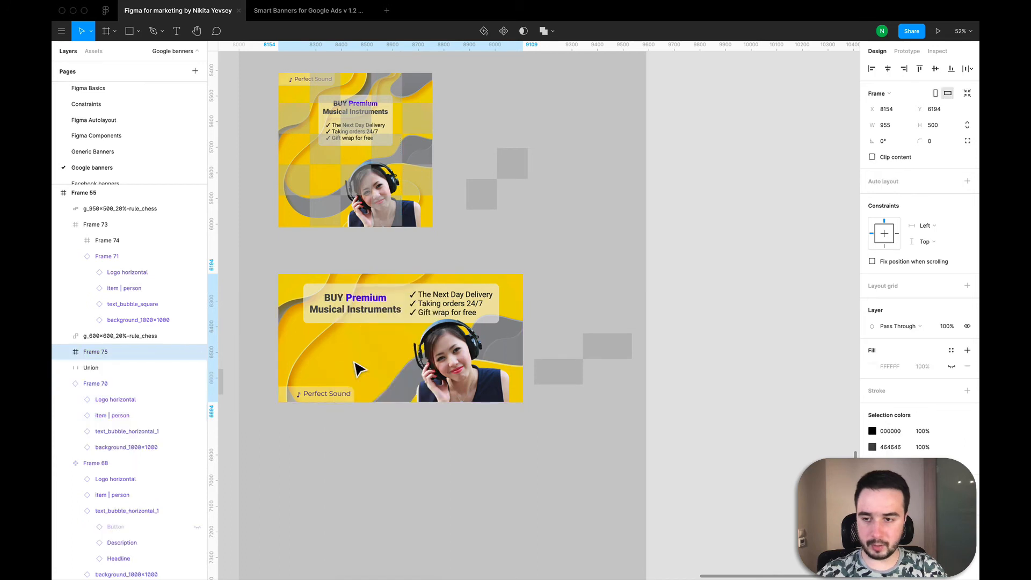
left_click(61, 352)
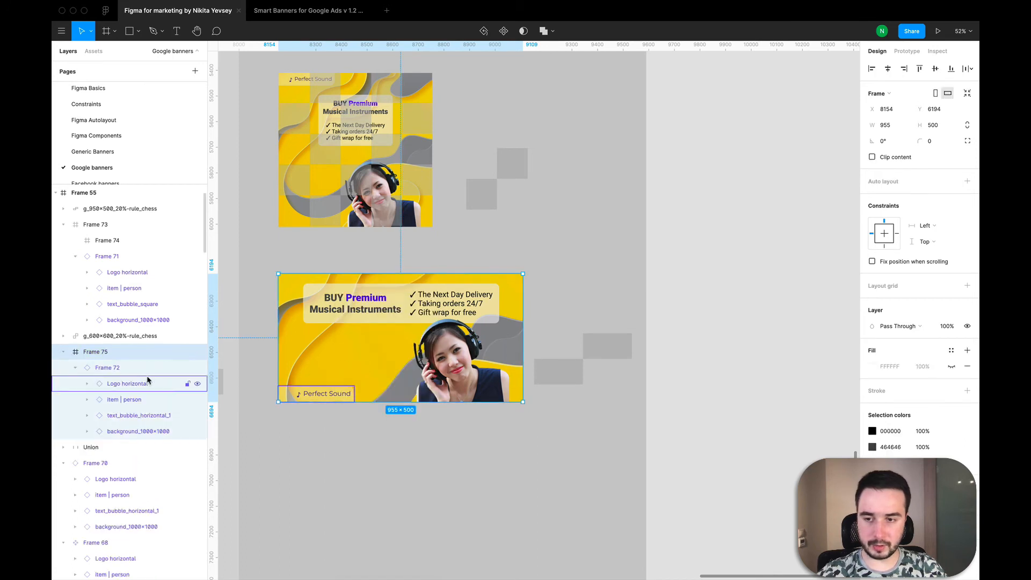
key("f")
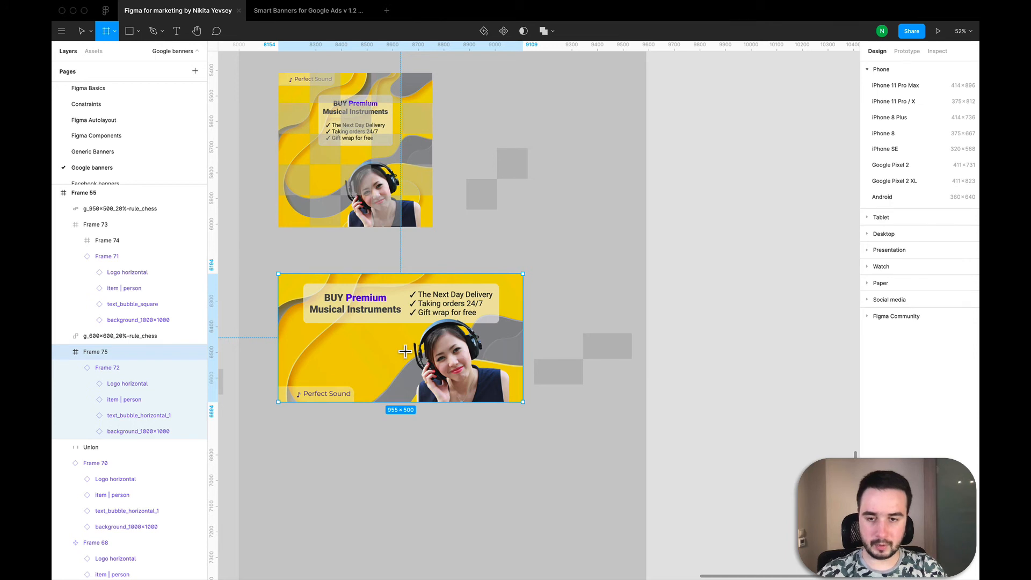
key("v")
Step: Wrap the banner instance in a second nested frame and move the instance out below it, leaving an empty overlay frame
left_click(94, 368)
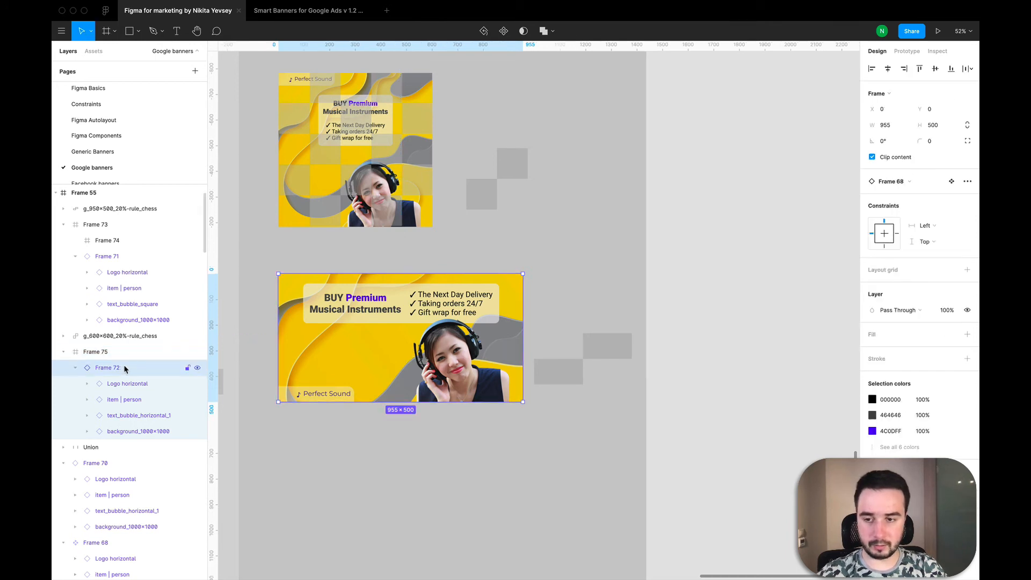
right_click(368, 344)
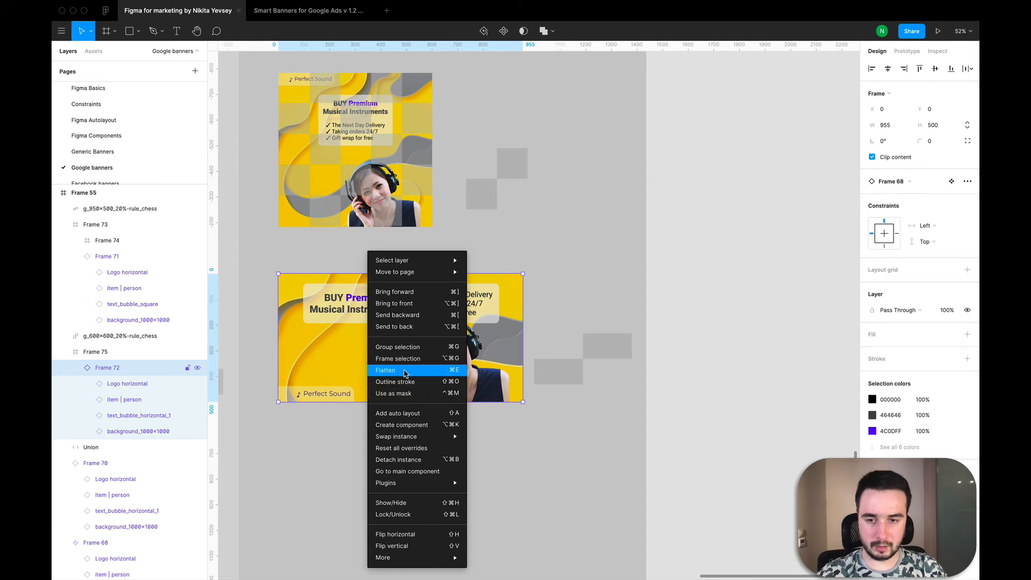
left_click(398, 359)
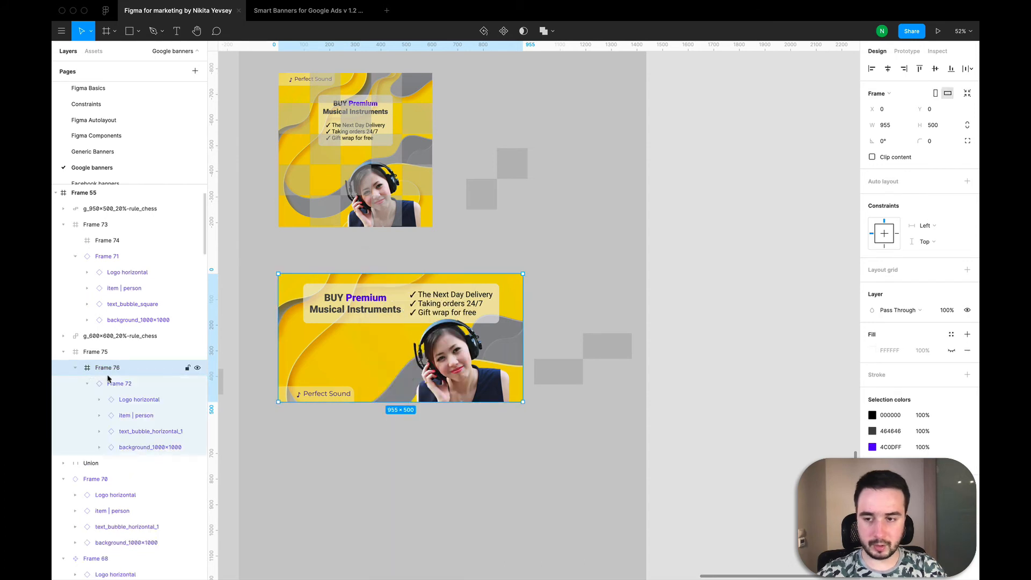
left_click(87, 384)
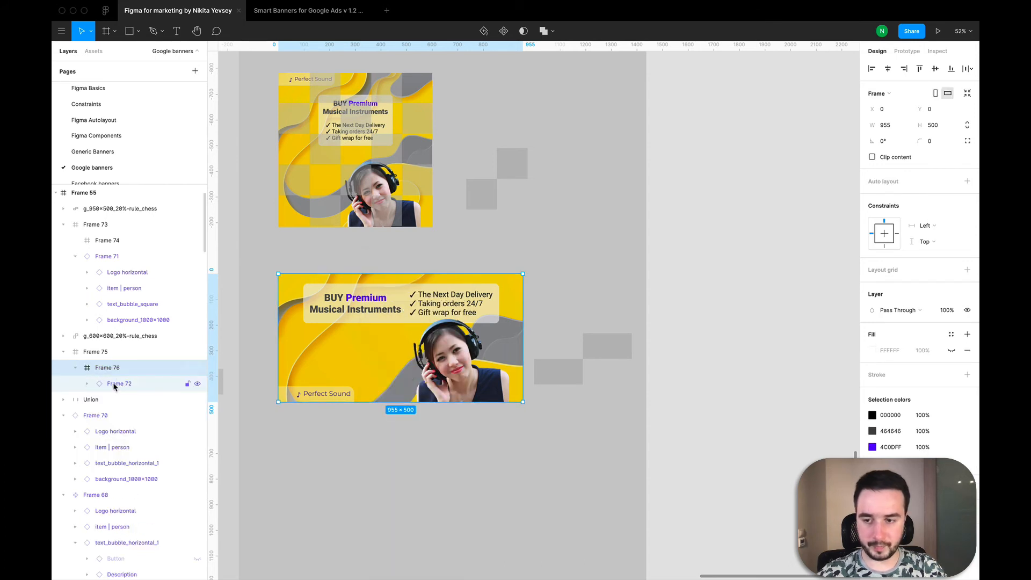
mouse_move(114, 385)
left_mouse_down()
mouse_move(106, 367)
mouse_move(100, 383)
mouse_move(110, 387)
mouse_move(95, 352)
mouse_move(93, 387)
mouse_move(115, 366)
mouse_move(107, 382)
mouse_move(106, 367)
left_mouse_up()
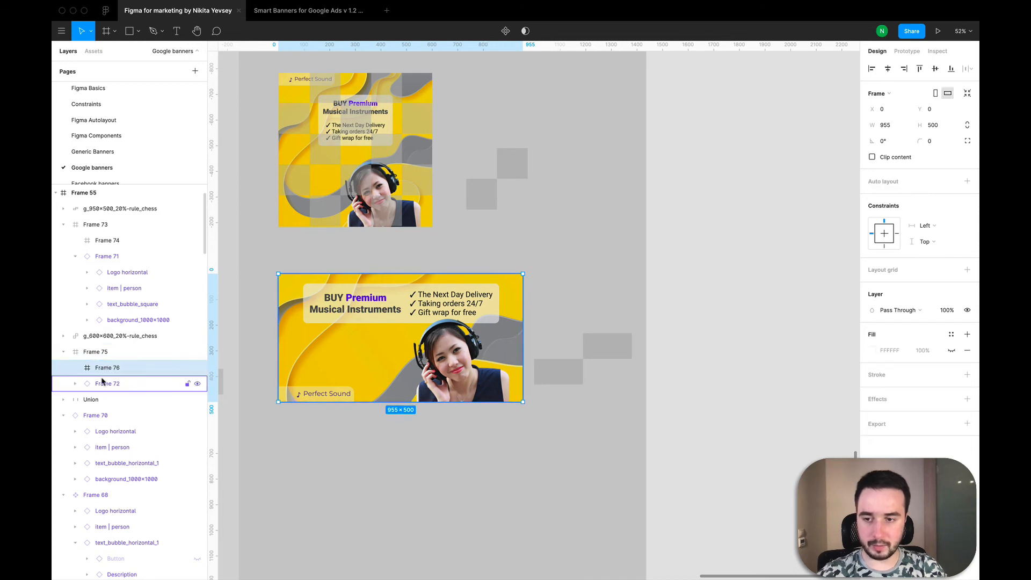
Step: Show the empty overlay frame's fill and replace it with the exported g_950x500_20%-rule_chess image
left_click(113, 386)
left_click(113, 370)
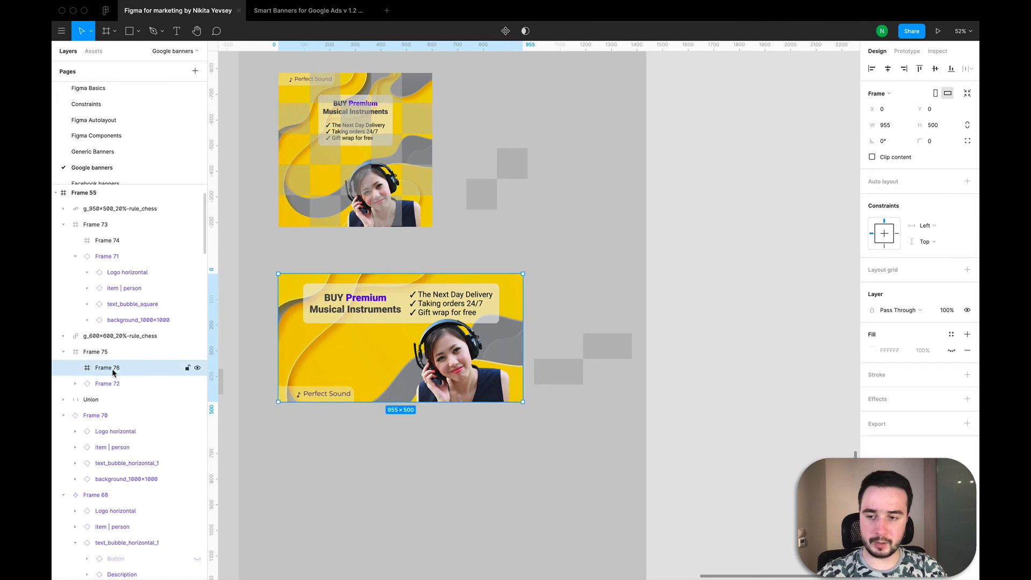
left_click(951, 351)
left_click(872, 352)
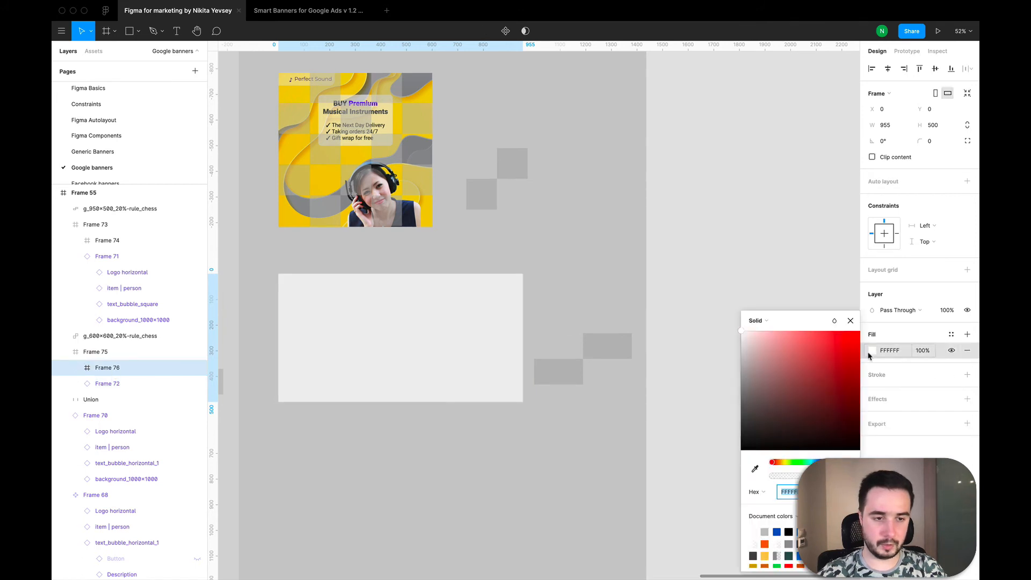
left_click(775, 325)
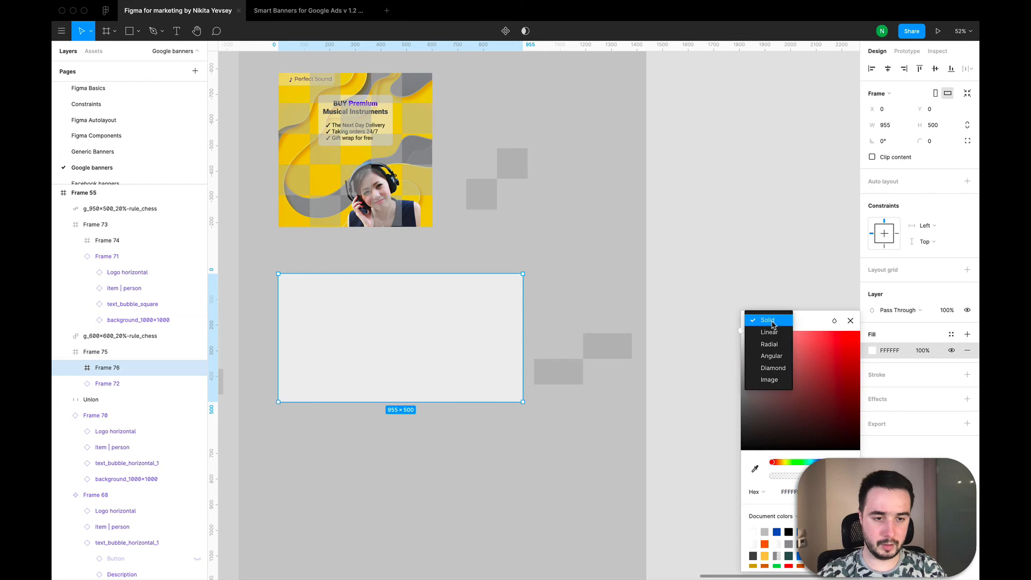
left_click(763, 379)
left_click(800, 391)
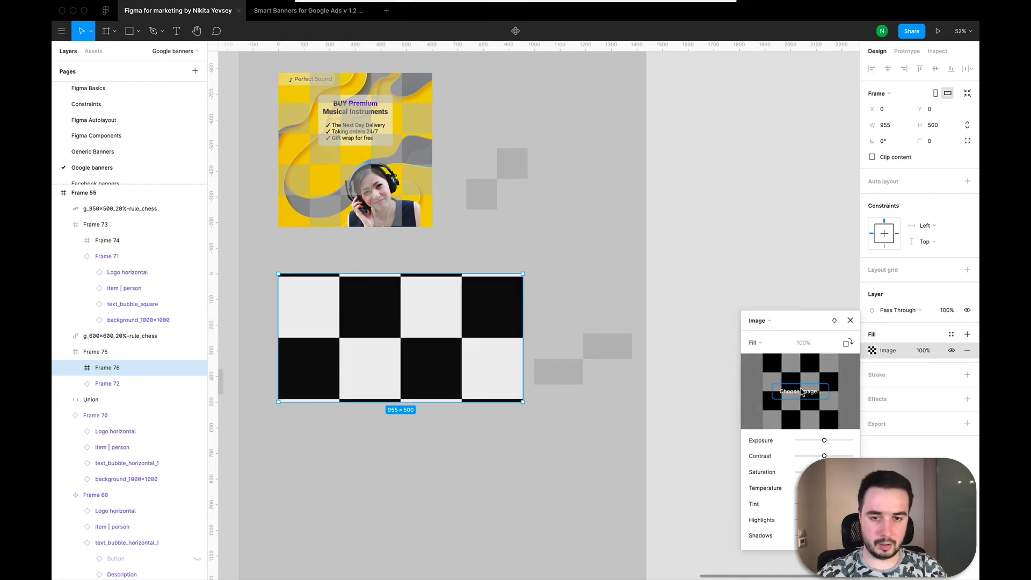
double_click(450, 48)
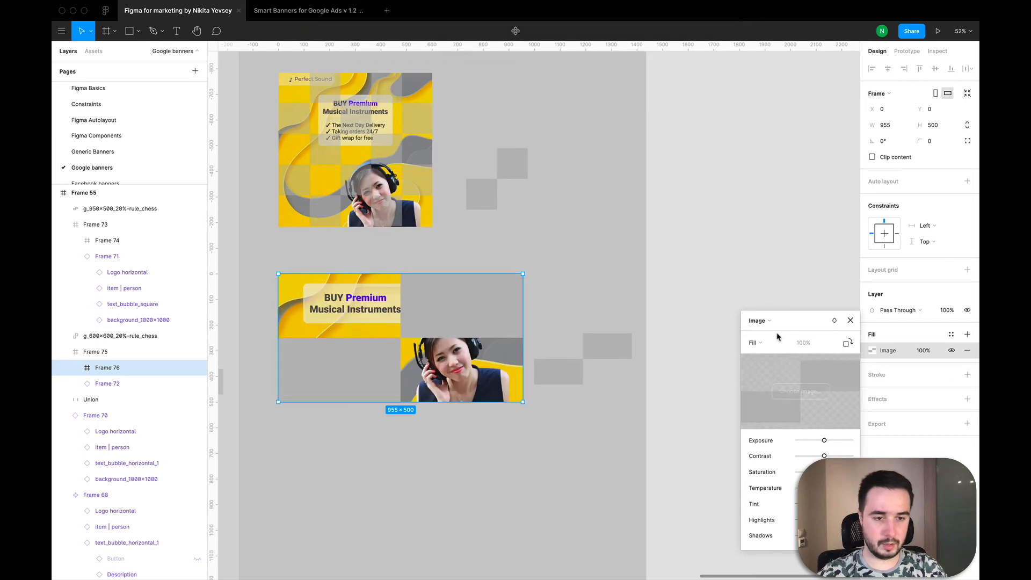
Step: Tile the overlay's chess image at 100% scale and set the fill's opacity to 50%
left_click(756, 343)
left_click(769, 379)
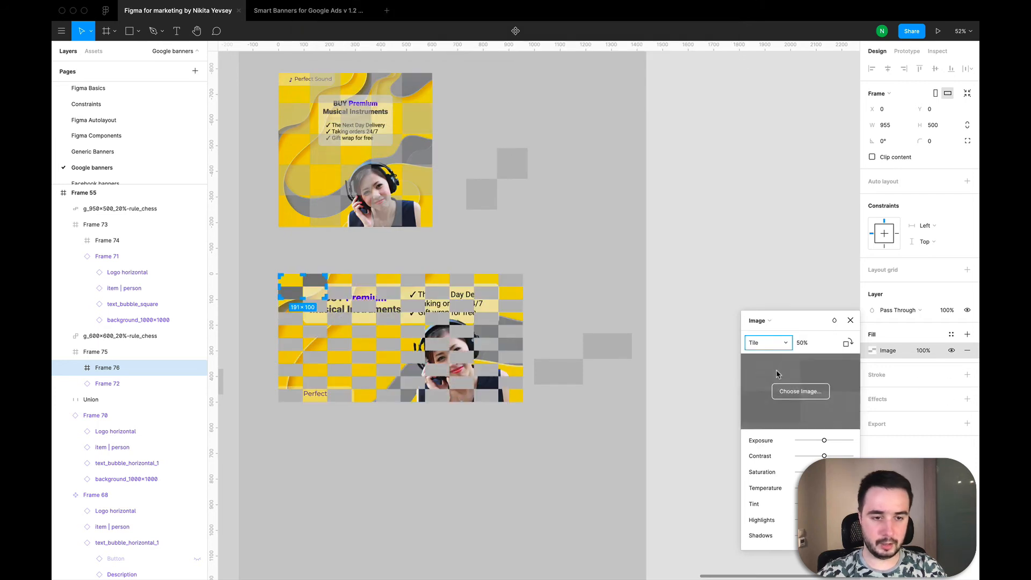
left_click(811, 346)
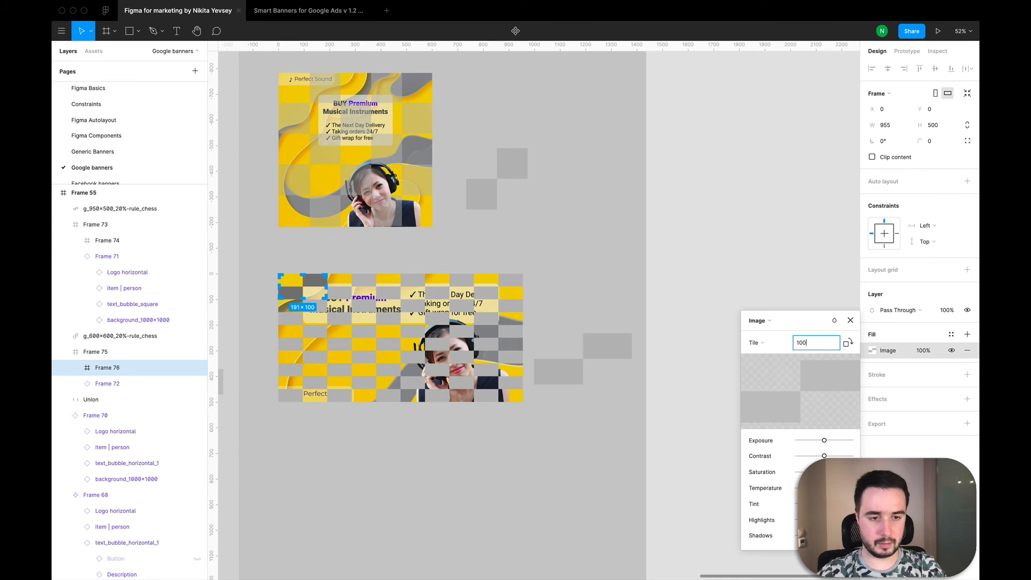
key("Return")
left_click(931, 353)
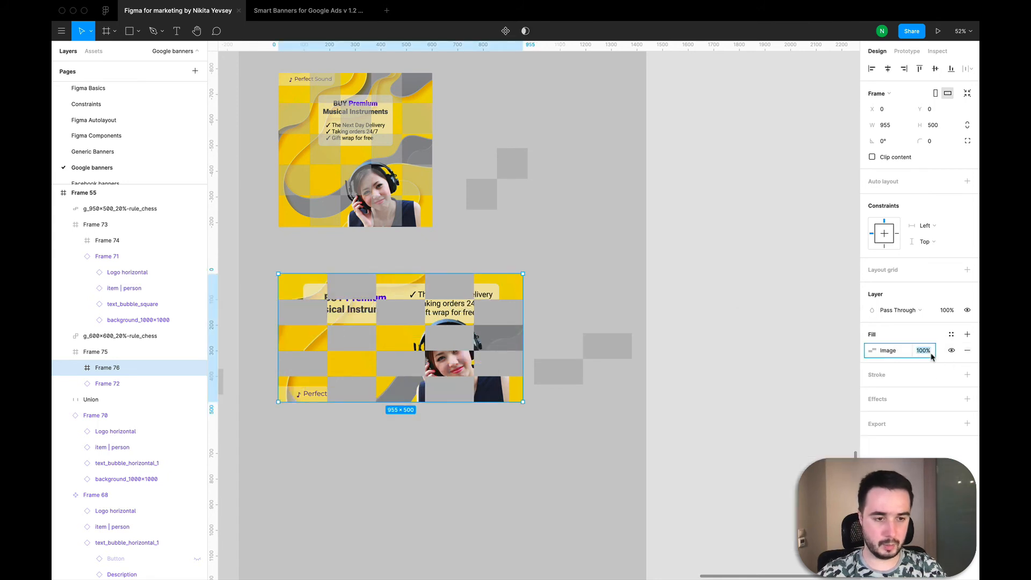
key("Return")
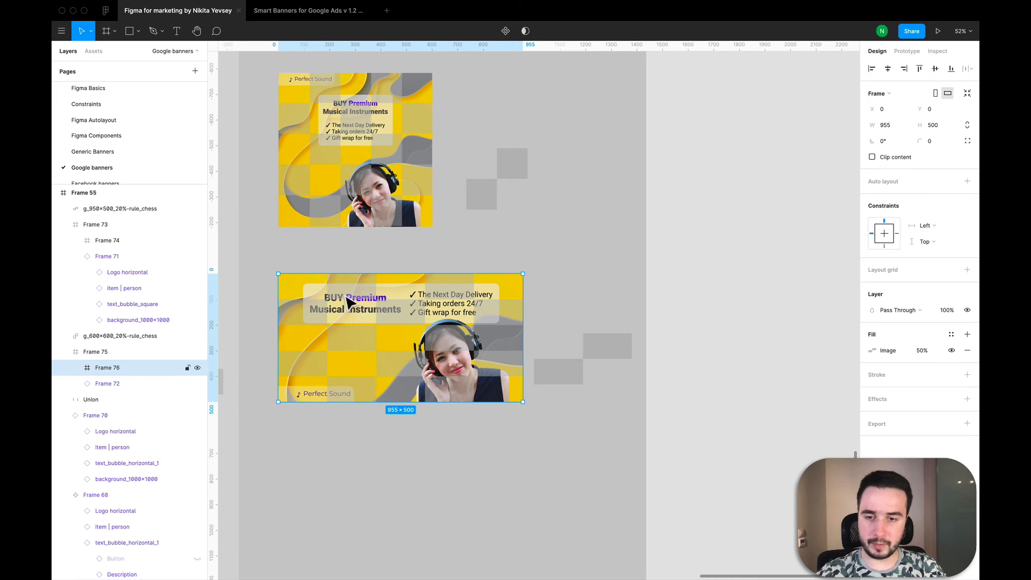
left_click(617, 406)
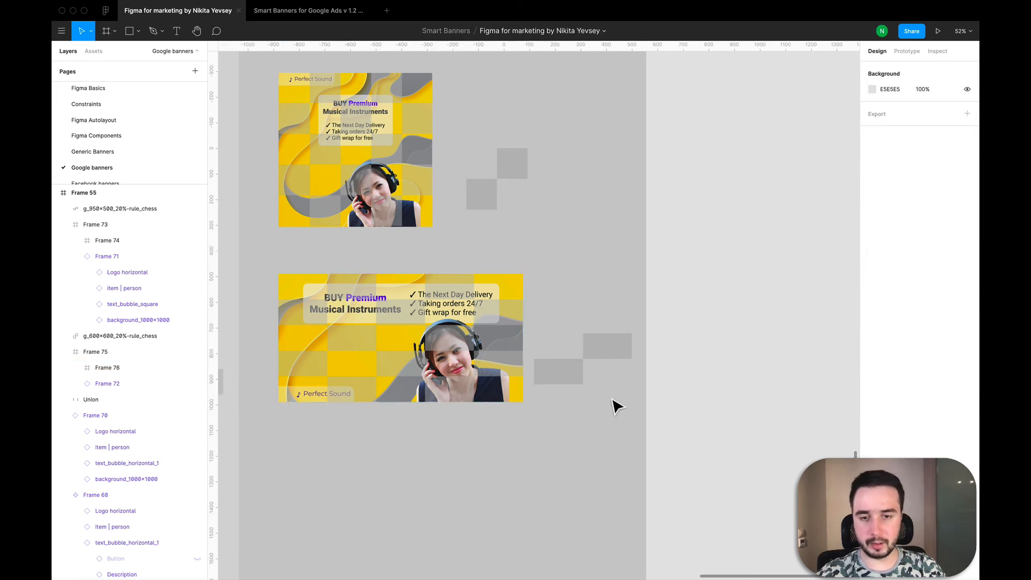
scroll(585, 318, "up", 1)
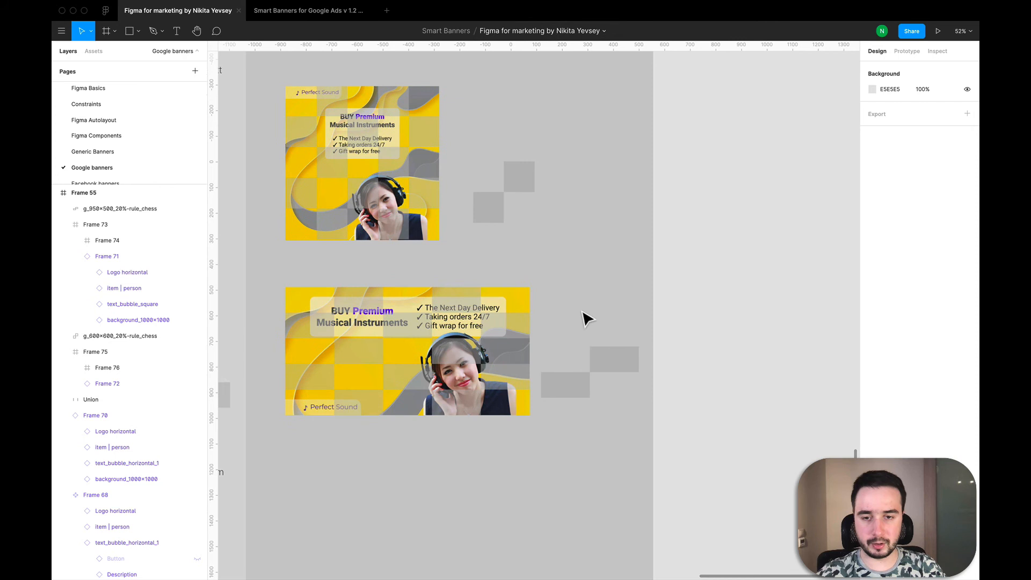
Step: Set the tile scale of the horizontal banner's chess overlay to 50% for a finer grid
left_click(441, 382)
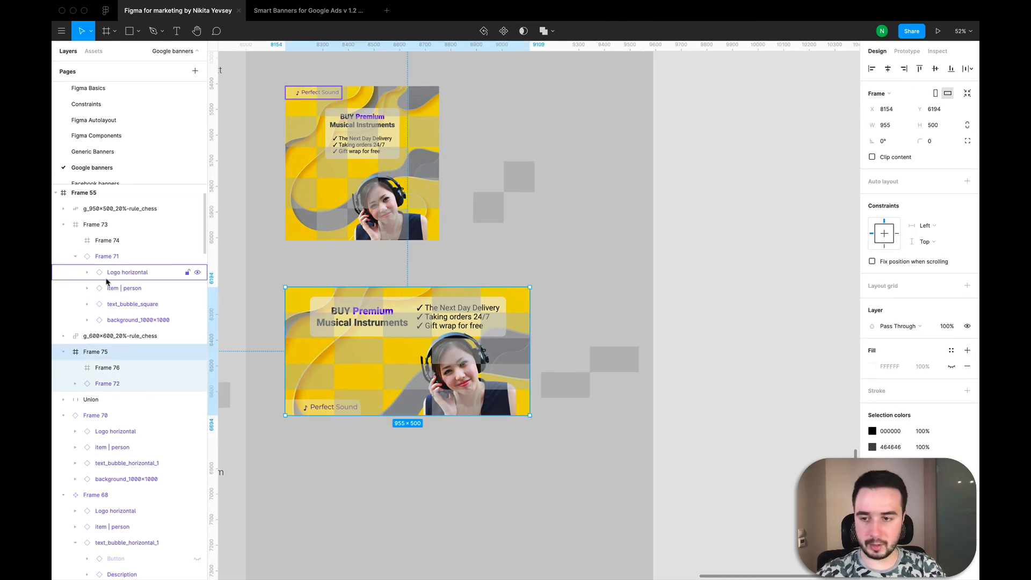
left_click(108, 368)
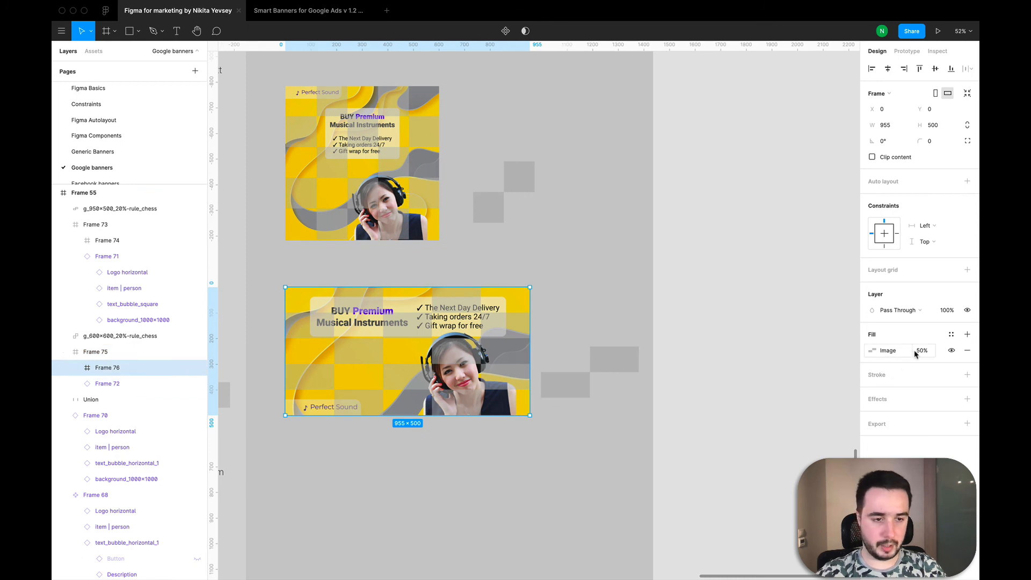
left_click(872, 350)
left_click(811, 365)
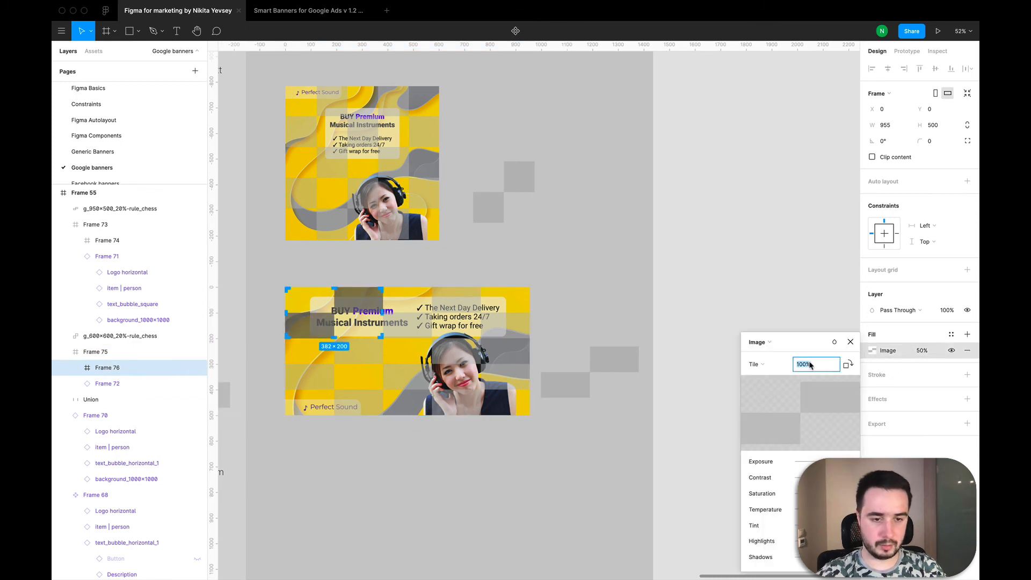
type("50")
key("Return")
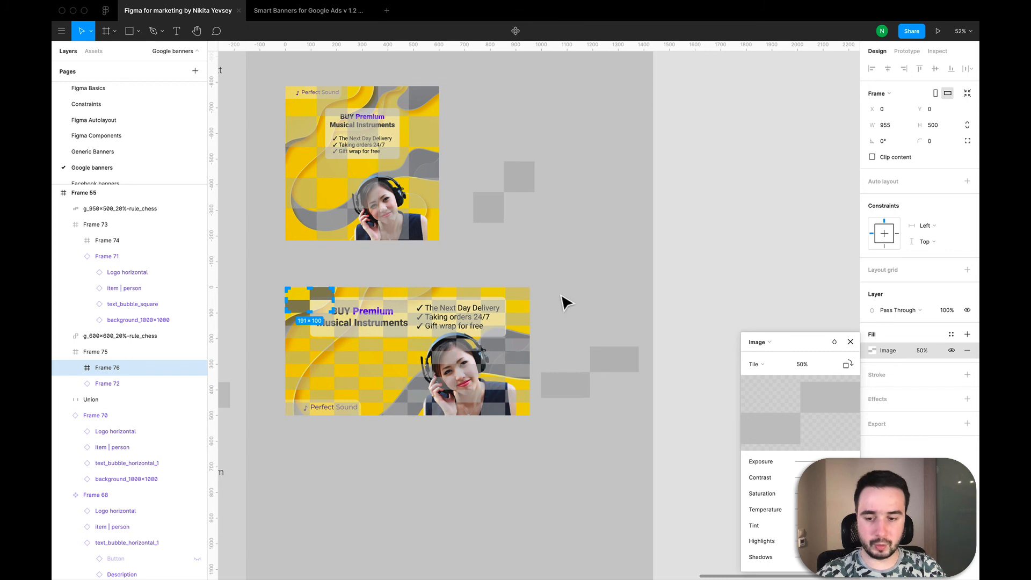
left_click(851, 341)
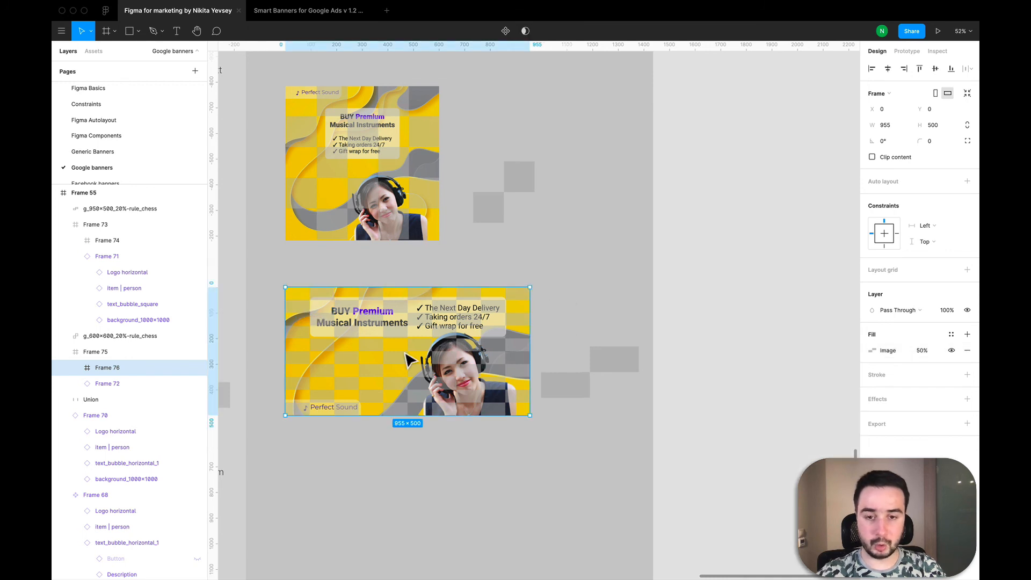
Step: Scale the text bubble in the original horizontal banner component down to about 686 × 141
scroll(333, 321, "up", 5)
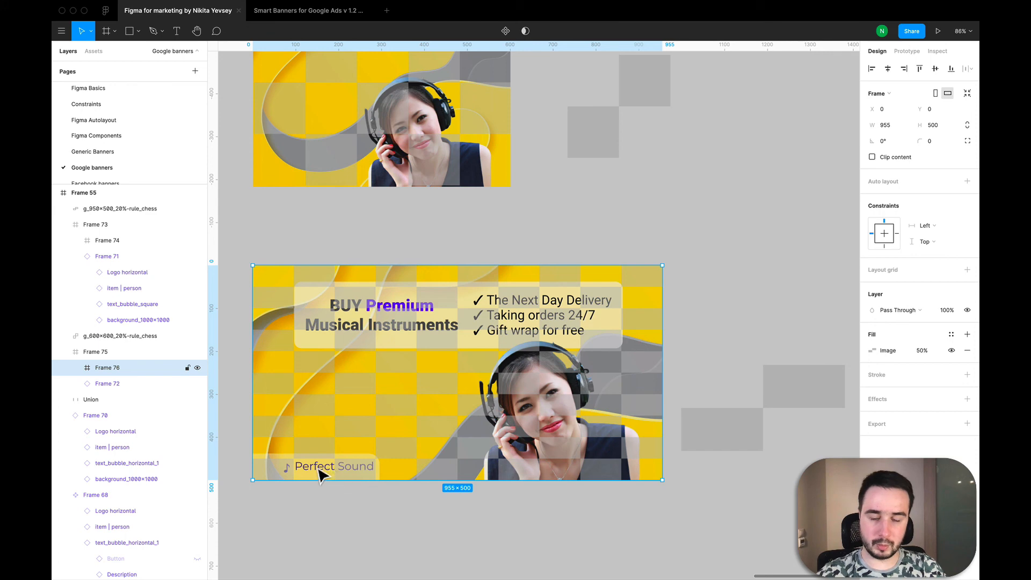
scroll(493, 371, "down", 5)
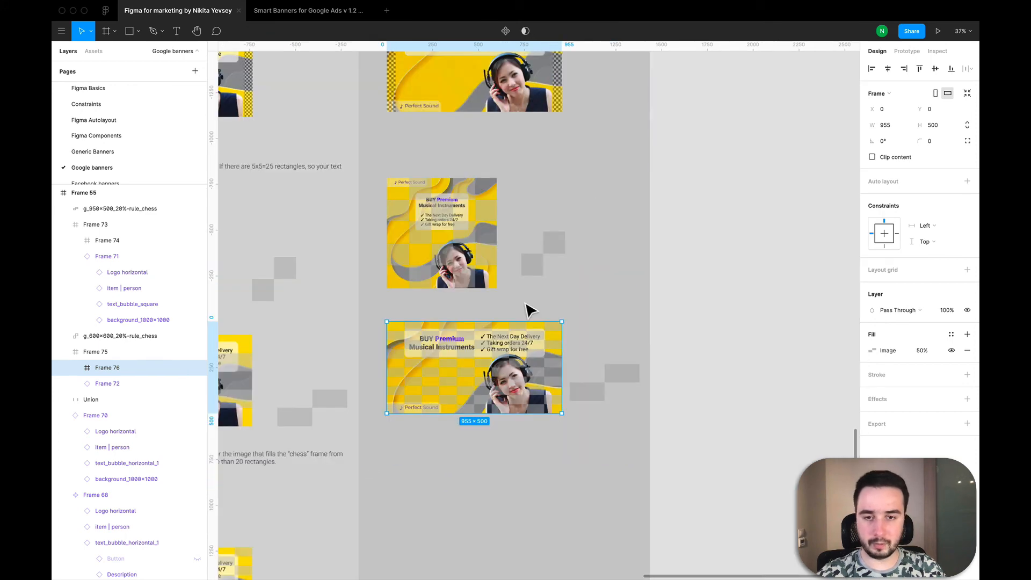
scroll(525, 306, "up", 3)
scroll(526, 307, "up", 1)
scroll(525, 306, "up", 5)
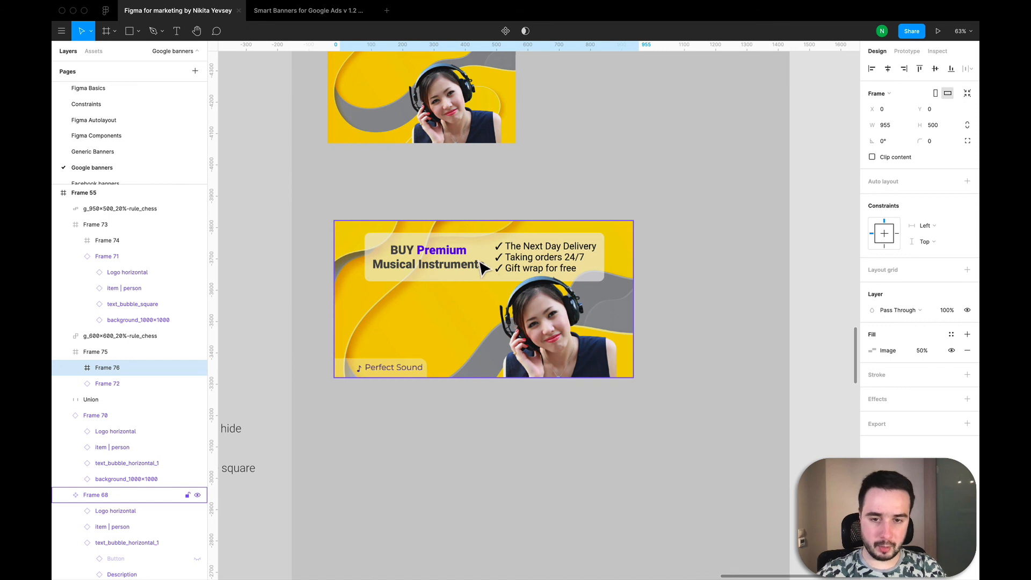
left_click(490, 274)
double_click(490, 269)
double_click(483, 267)
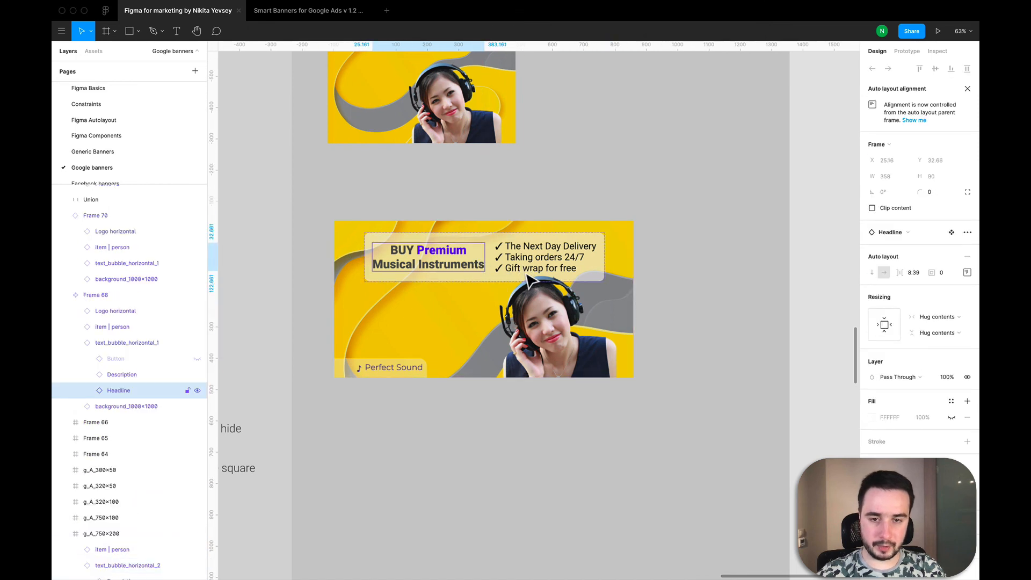
left_click(496, 248)
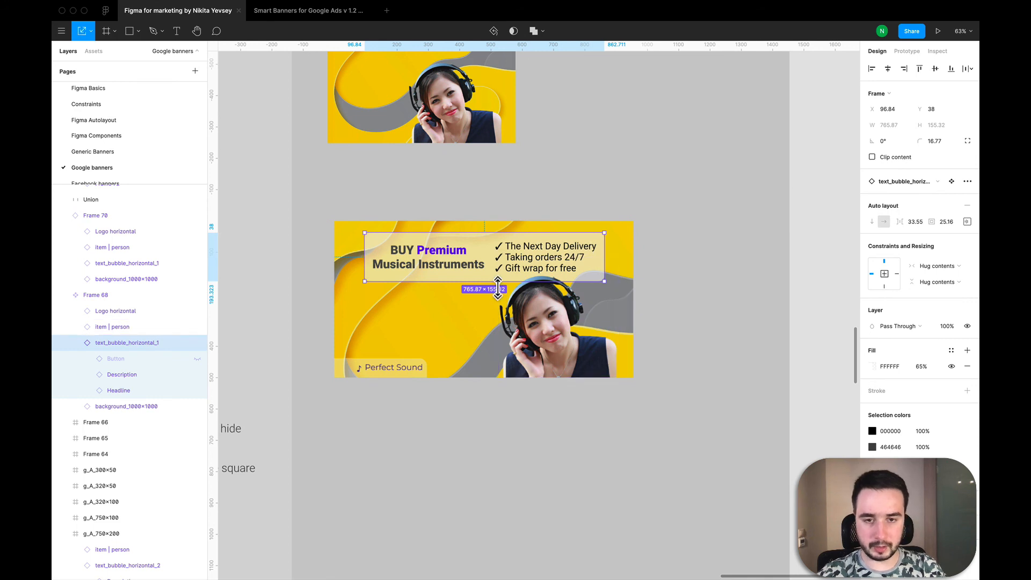
left_click_drag(497, 282, 498, 283)
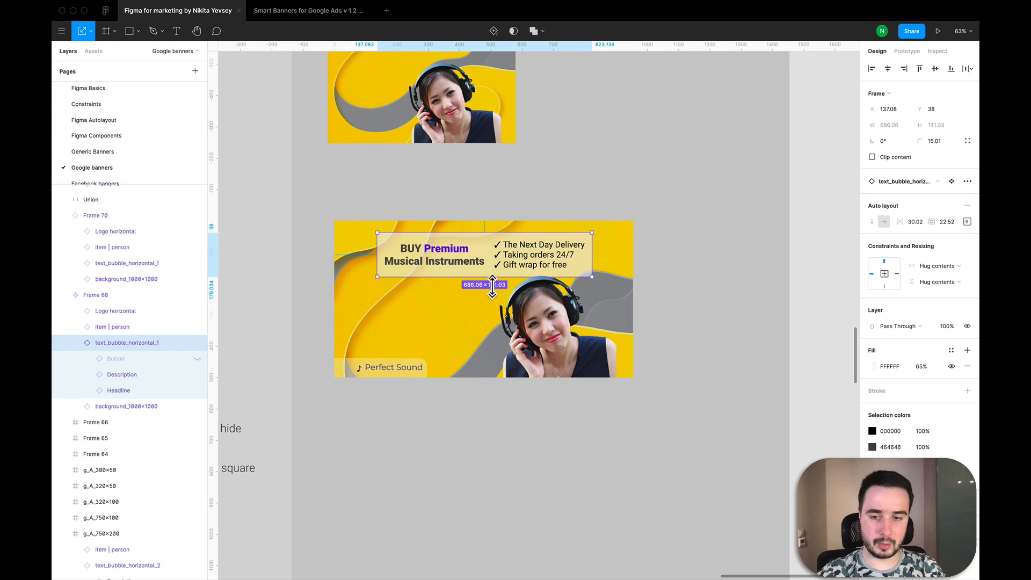
Step: Scale the Logo horizontal instance in the same banner component down to about 267 × 56, keeping it in the lower-left corner
left_click(425, 368)
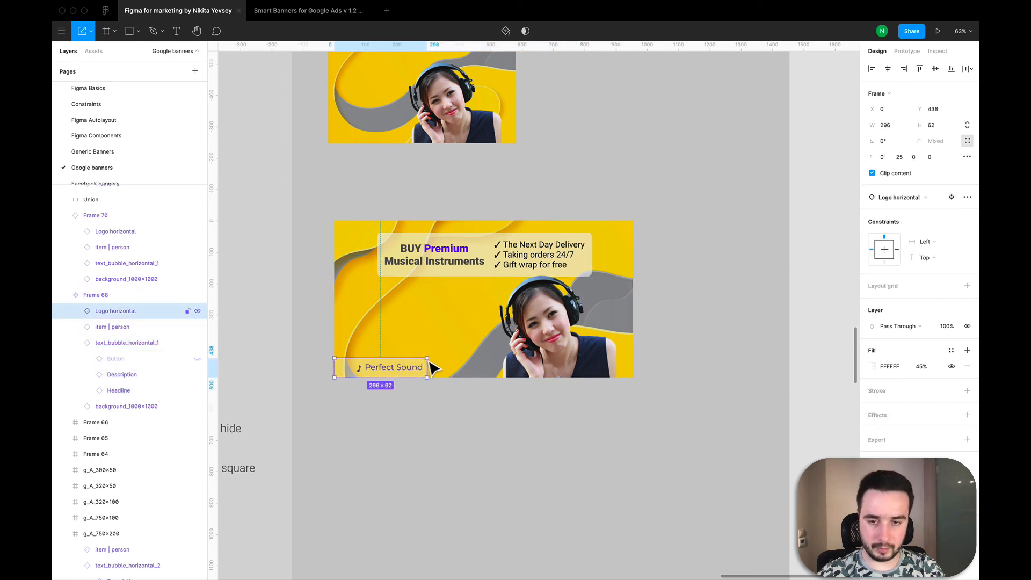
left_click_drag(430, 360, 423, 367)
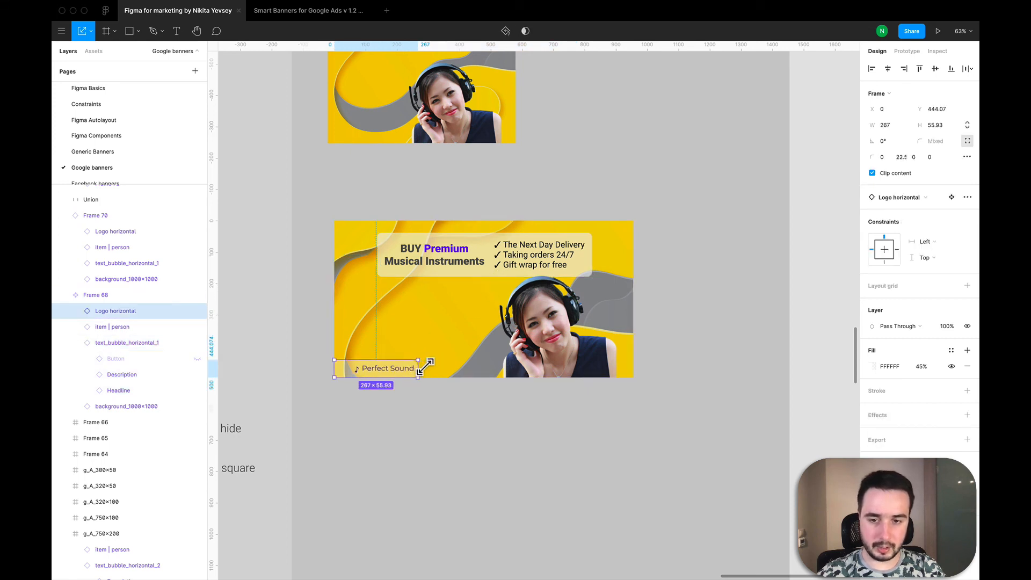
left_click(472, 411)
Step: Review the resized banner's chess-overlay copy and compare all the responsive banners with the reference column
scroll(471, 411, "down", 3)
scroll(471, 413, "down", 7)
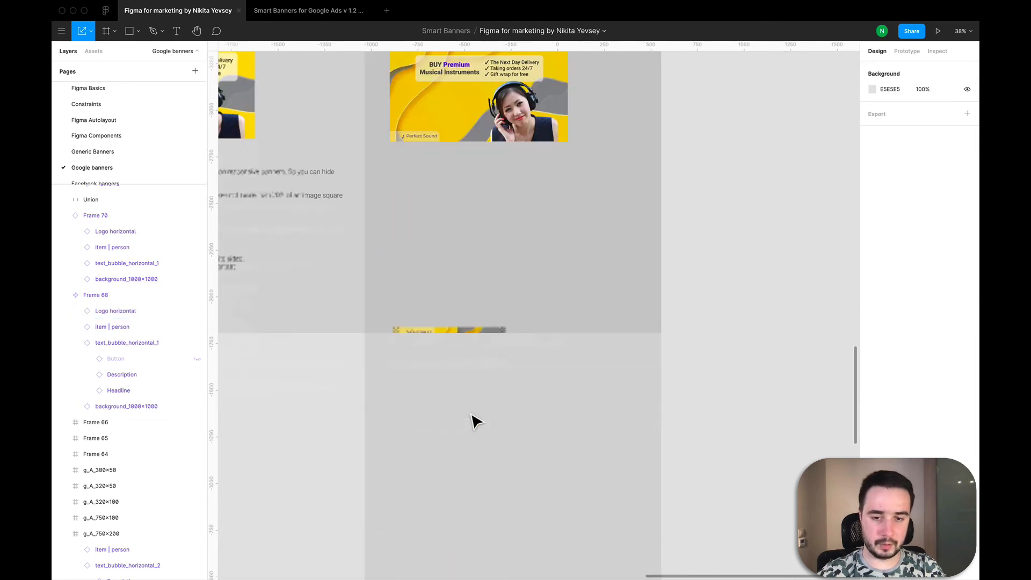
scroll(476, 422, "down", 5)
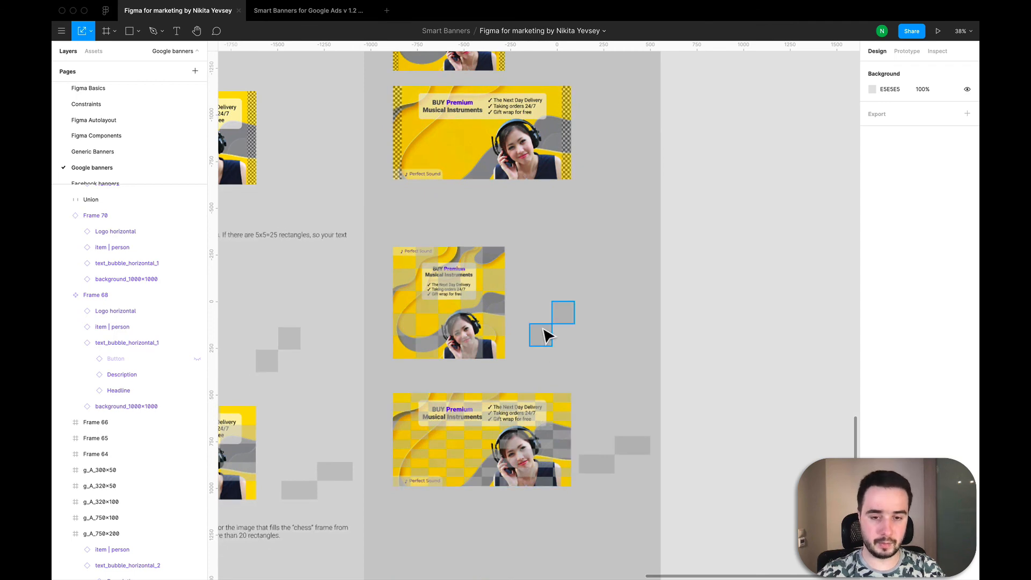
scroll(545, 334, "down", 5)
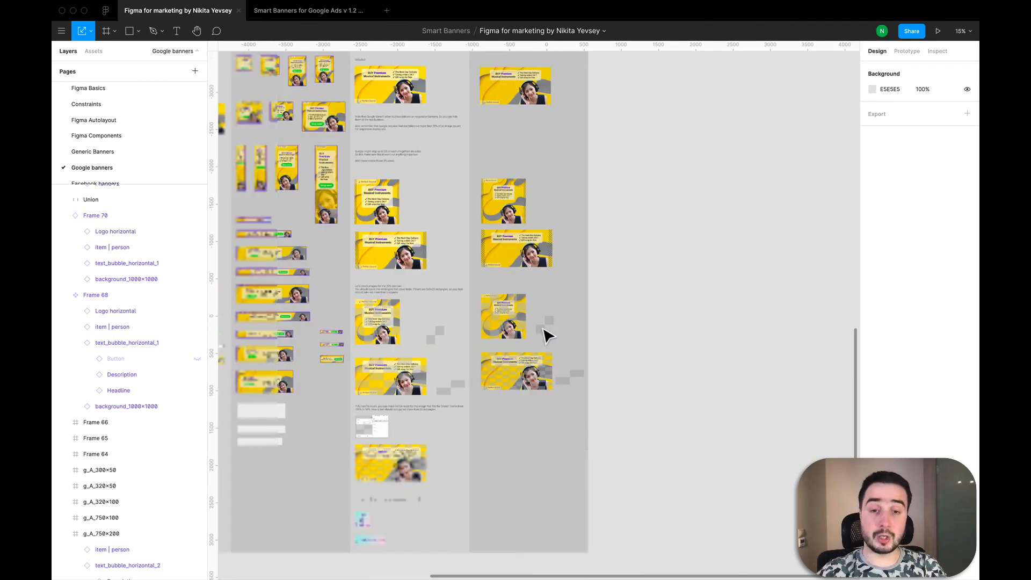
scroll(548, 335, "up", 5)
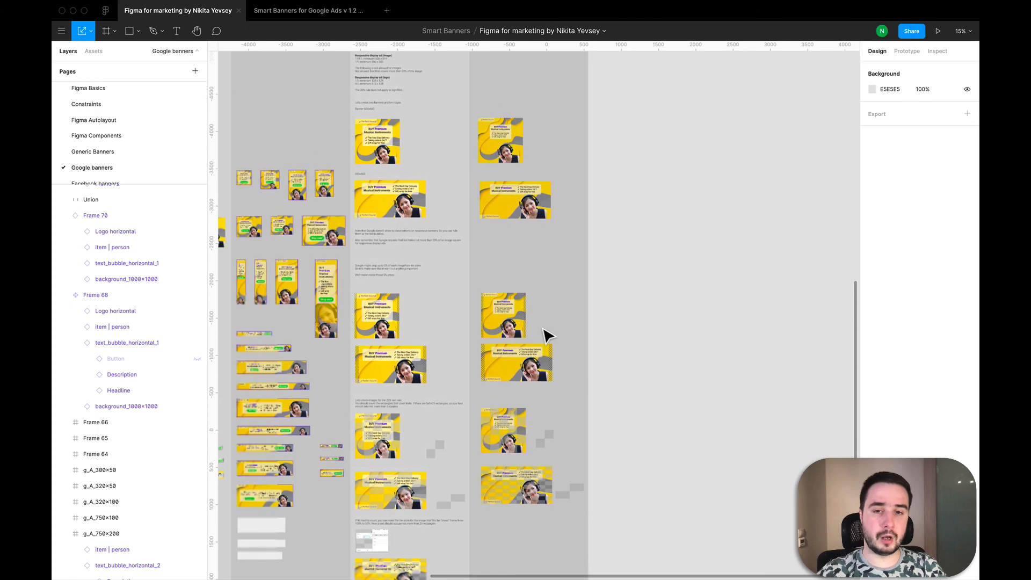
scroll(548, 336, "up", 3)
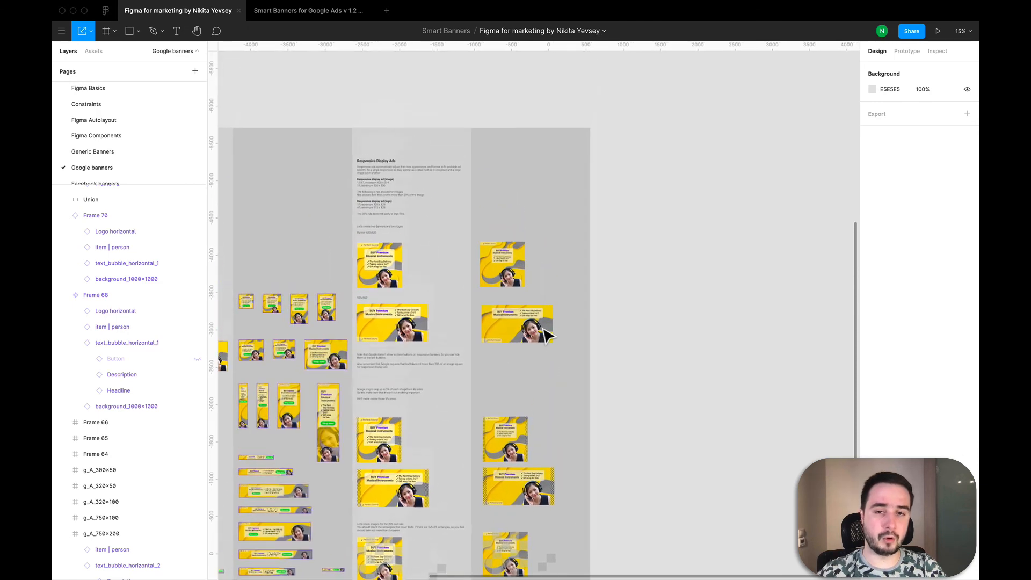
scroll(548, 336, "down", 2)
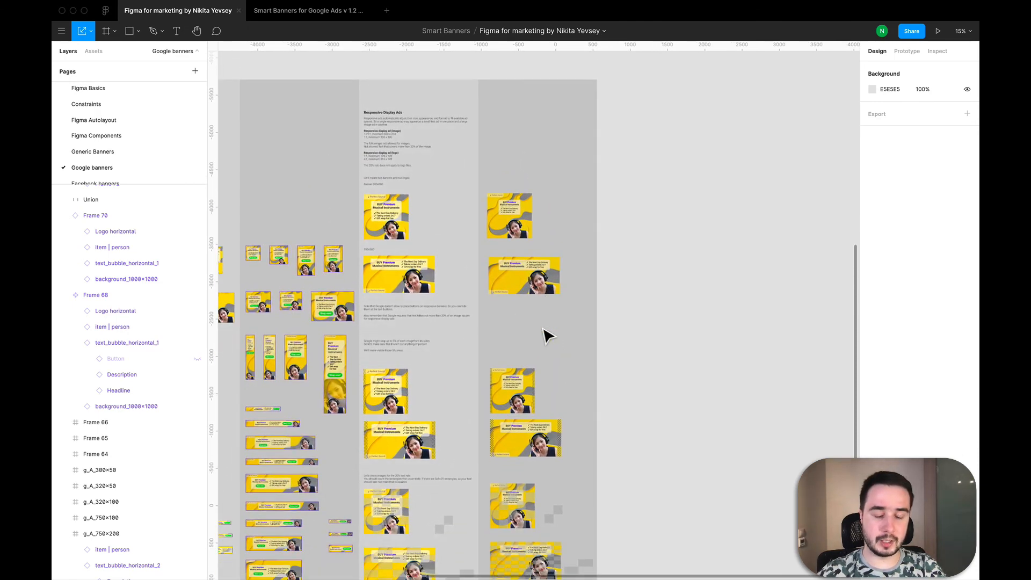
scroll(545, 336, "down", 6)
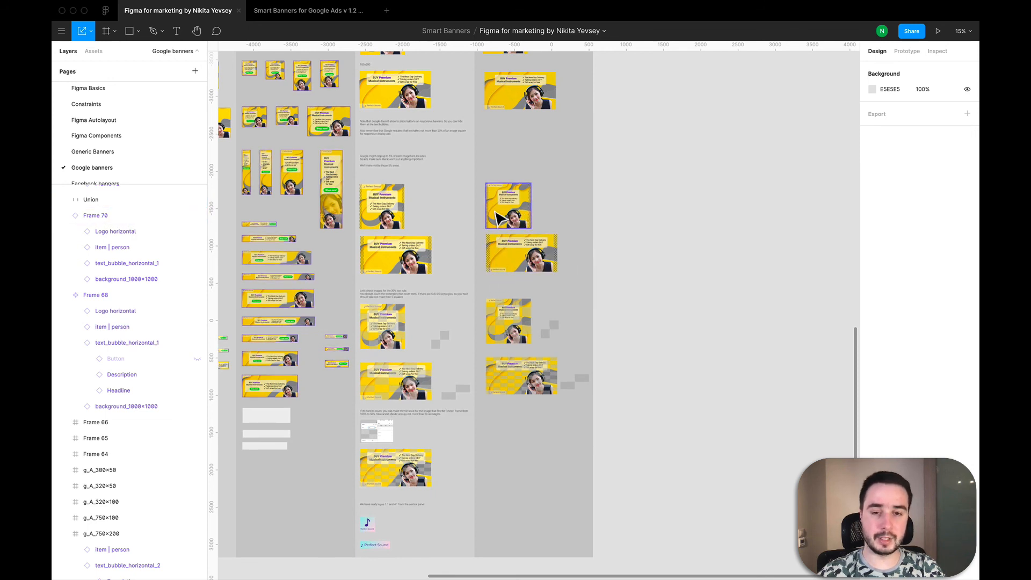
scroll(548, 405, "up", 4, "ctrl")
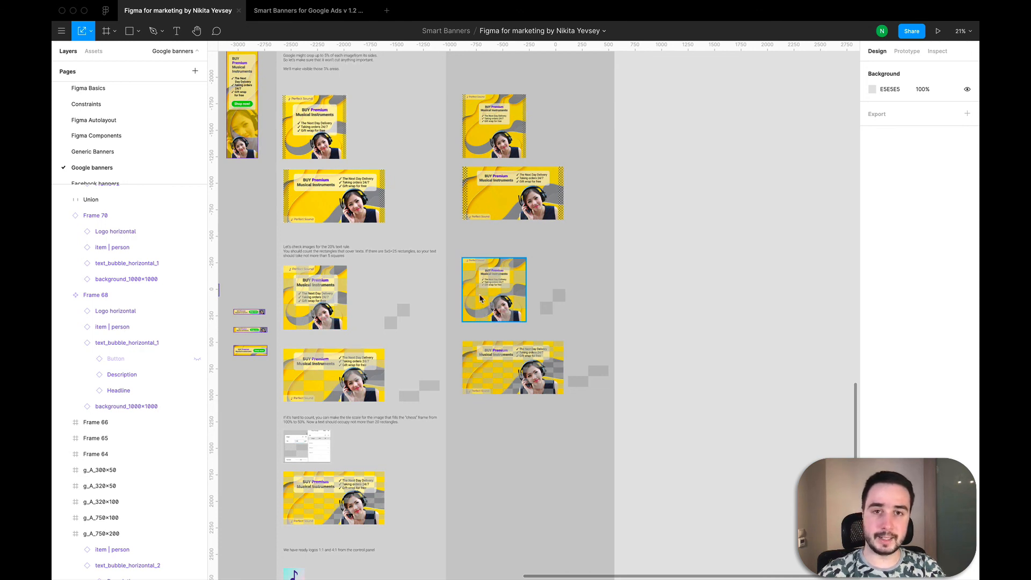
key("shift+super")
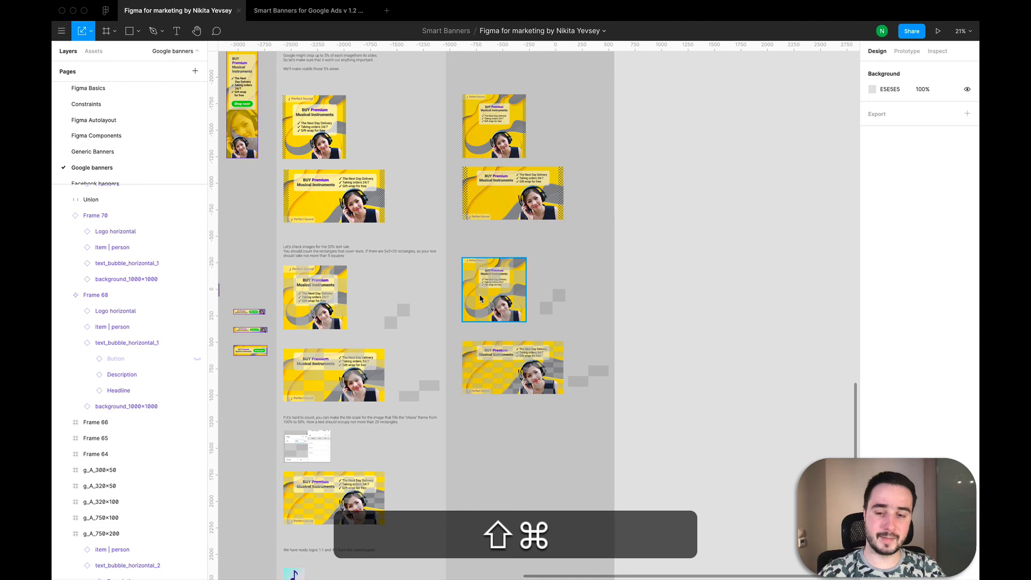